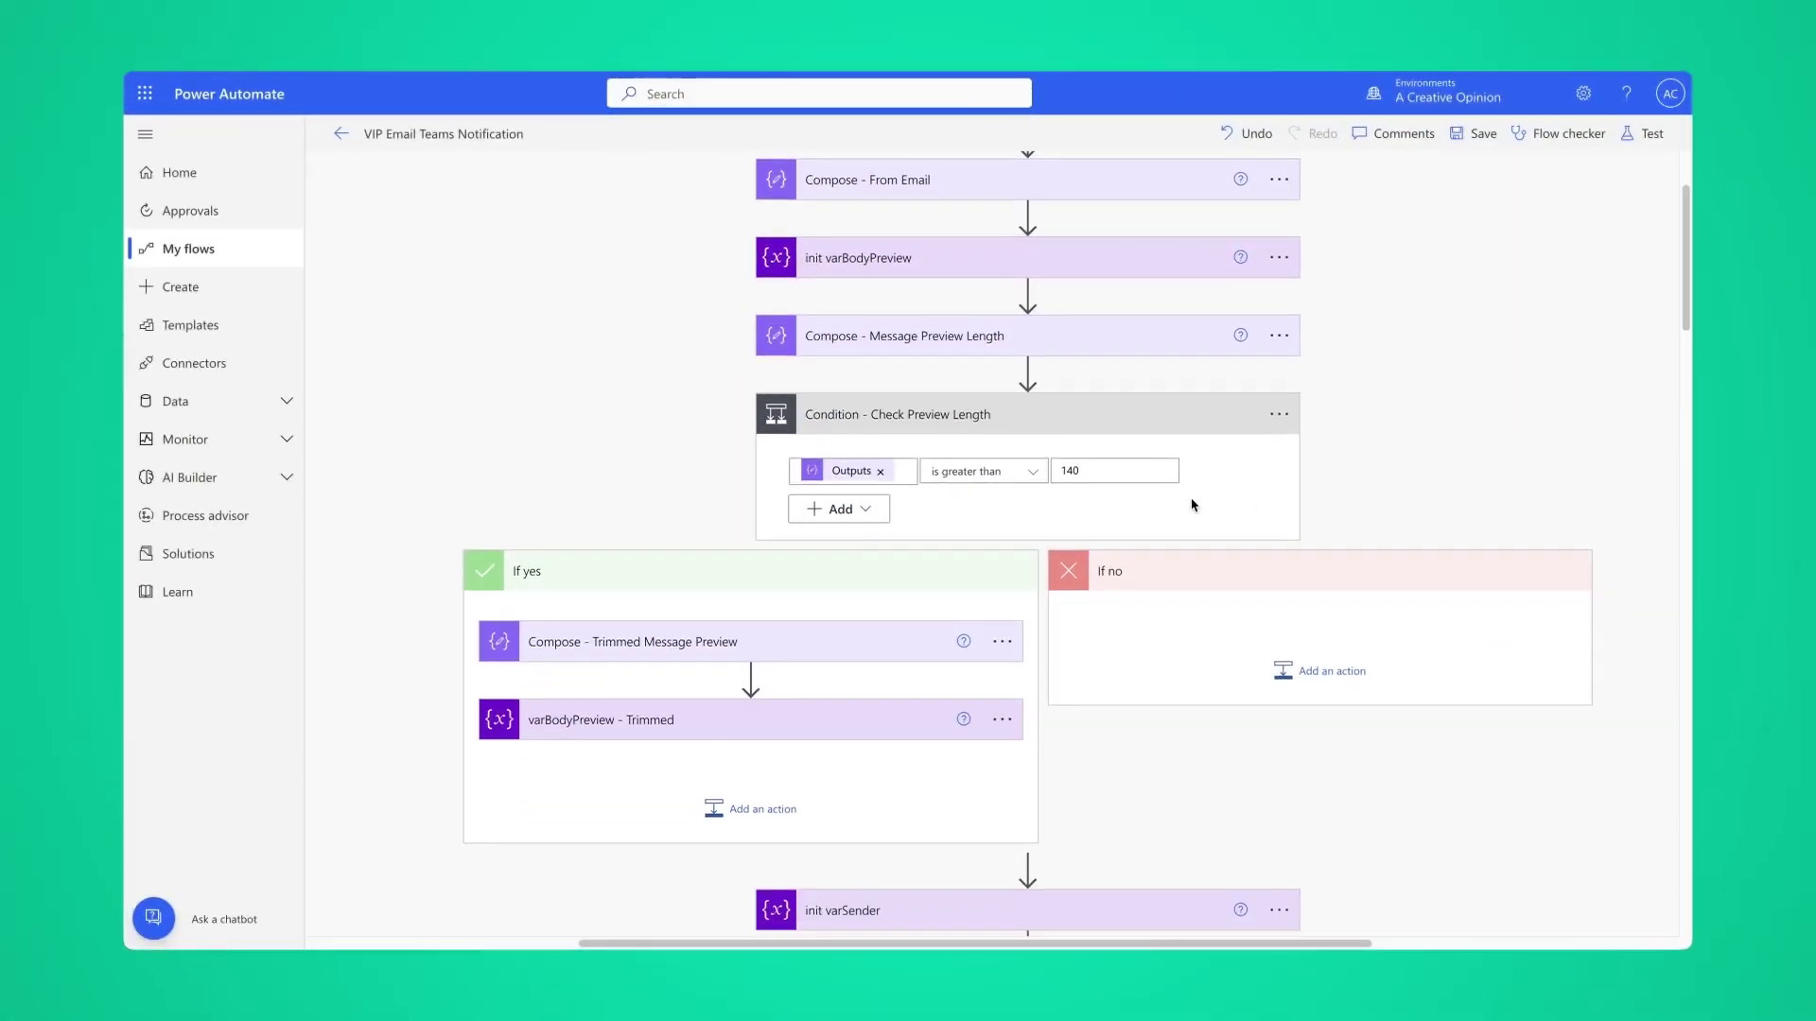
scroll(1236, 520, "down", 5)
scroll(1236, 519, "down", 5)
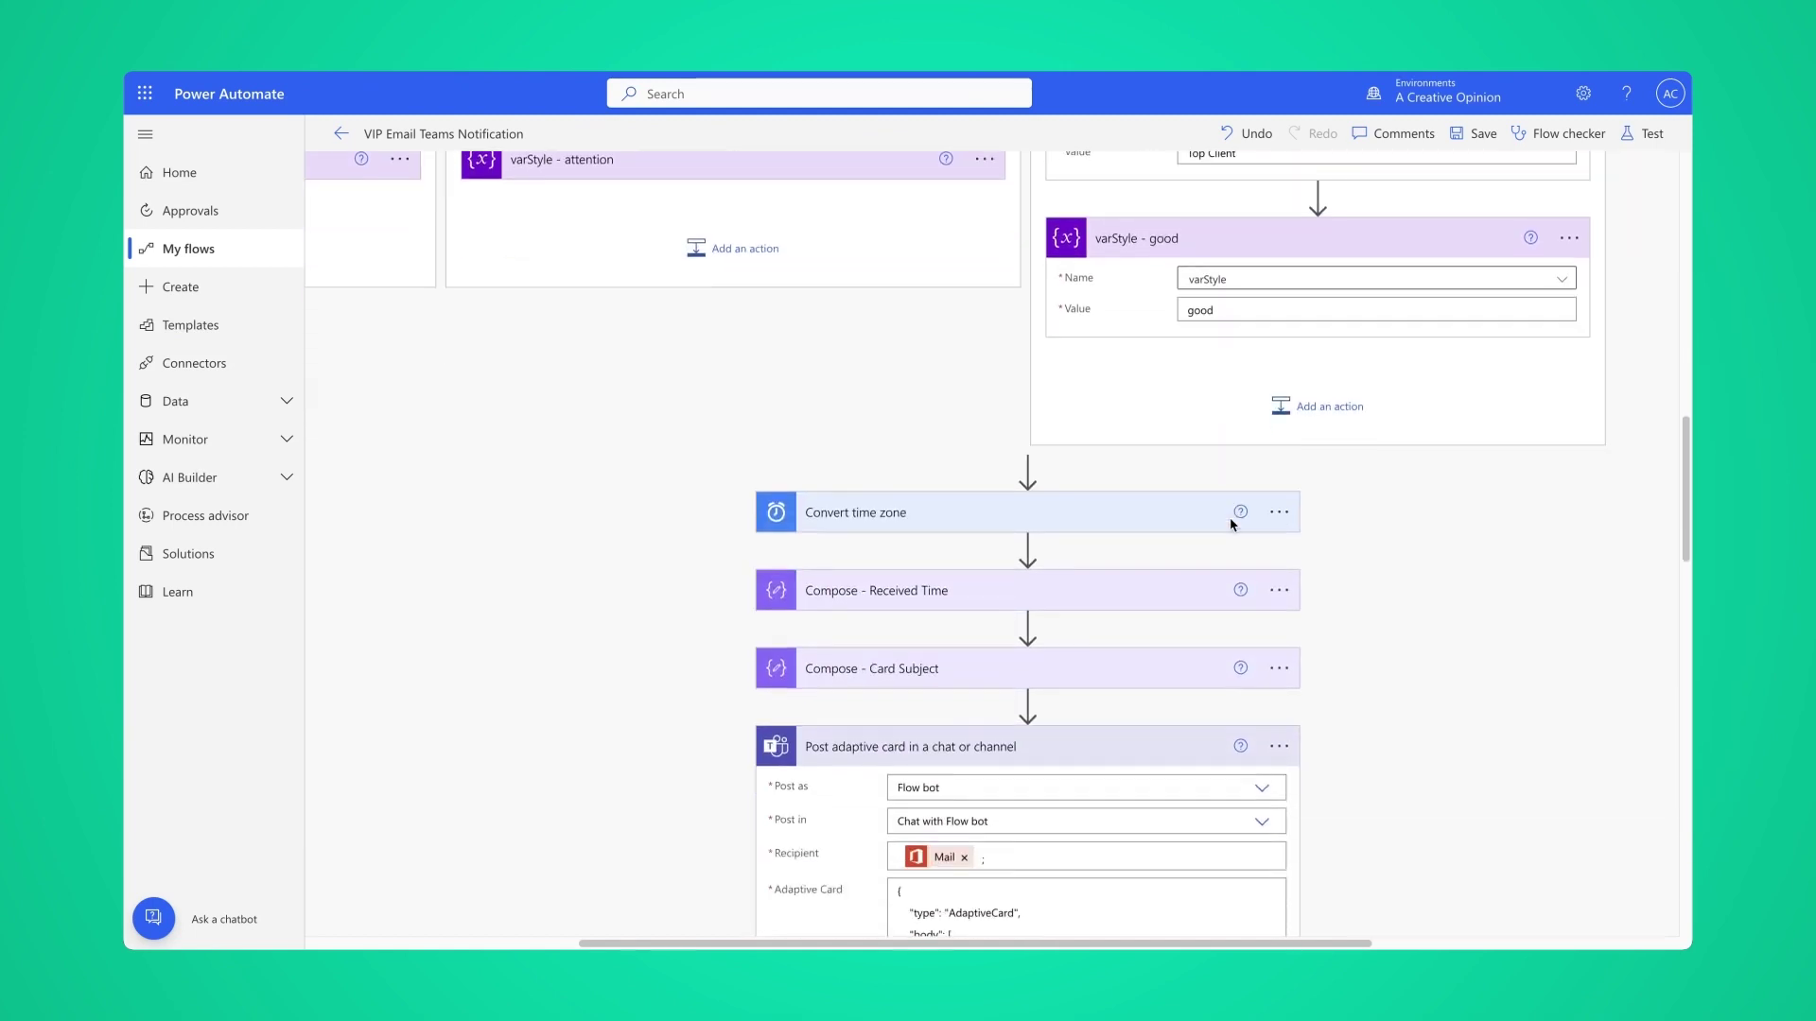
scroll(1236, 519, "down", 5)
scroll(1233, 522, "down", 4)
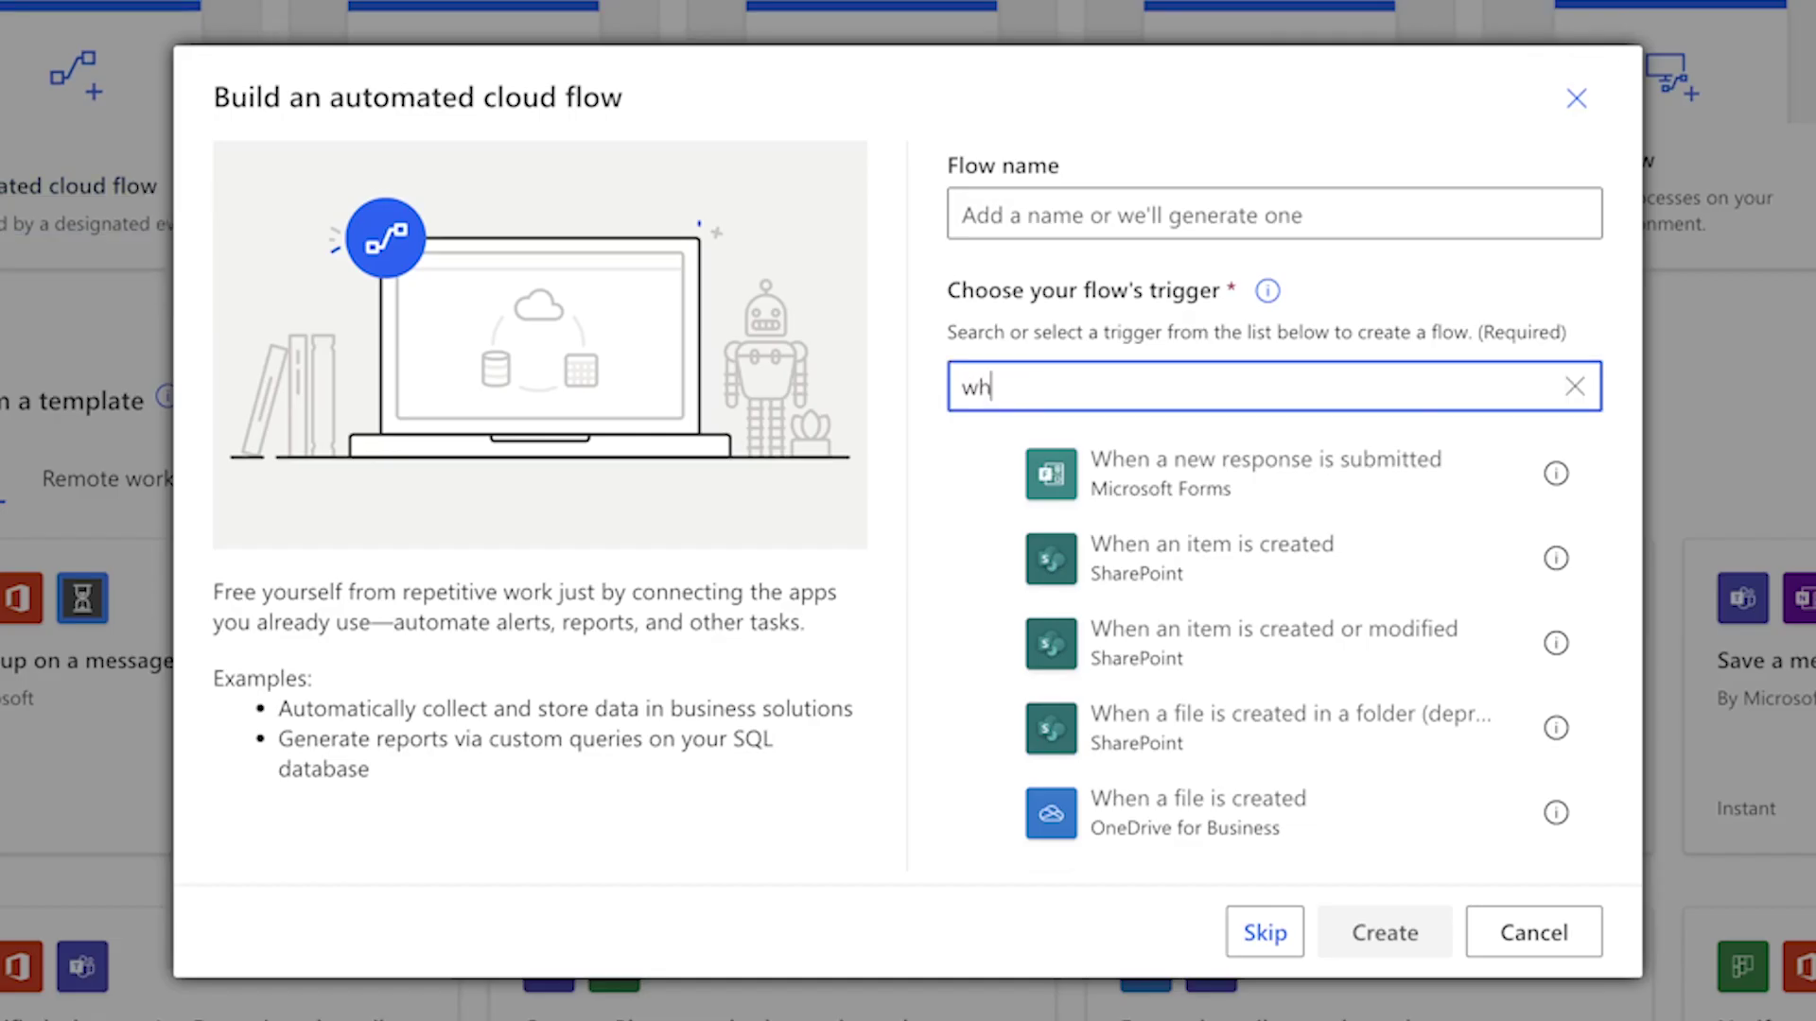
type("en n")
type("ew email")
Step: Pick the When a new email arrives (V3) trigger, name the flow 'VIP Email Teams Notification', and create it
left_click(1357, 568)
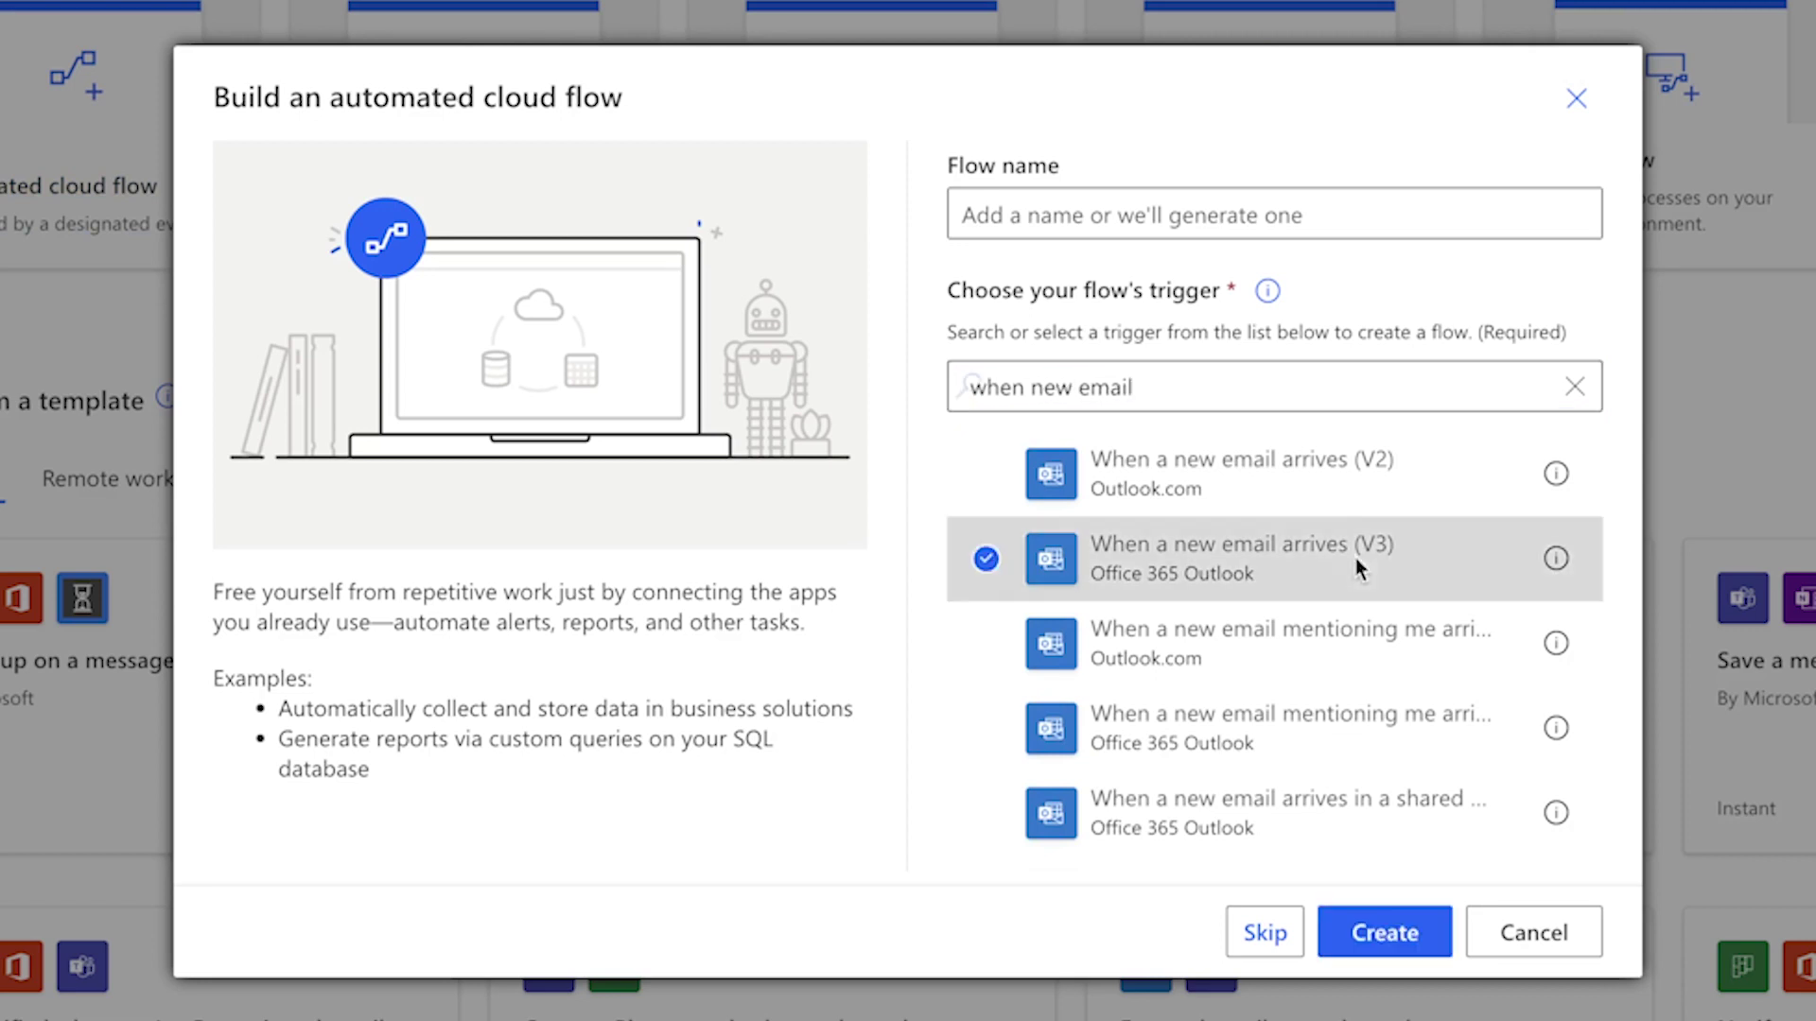
left_click(1274, 215)
type("VIP Email Teams Notification")
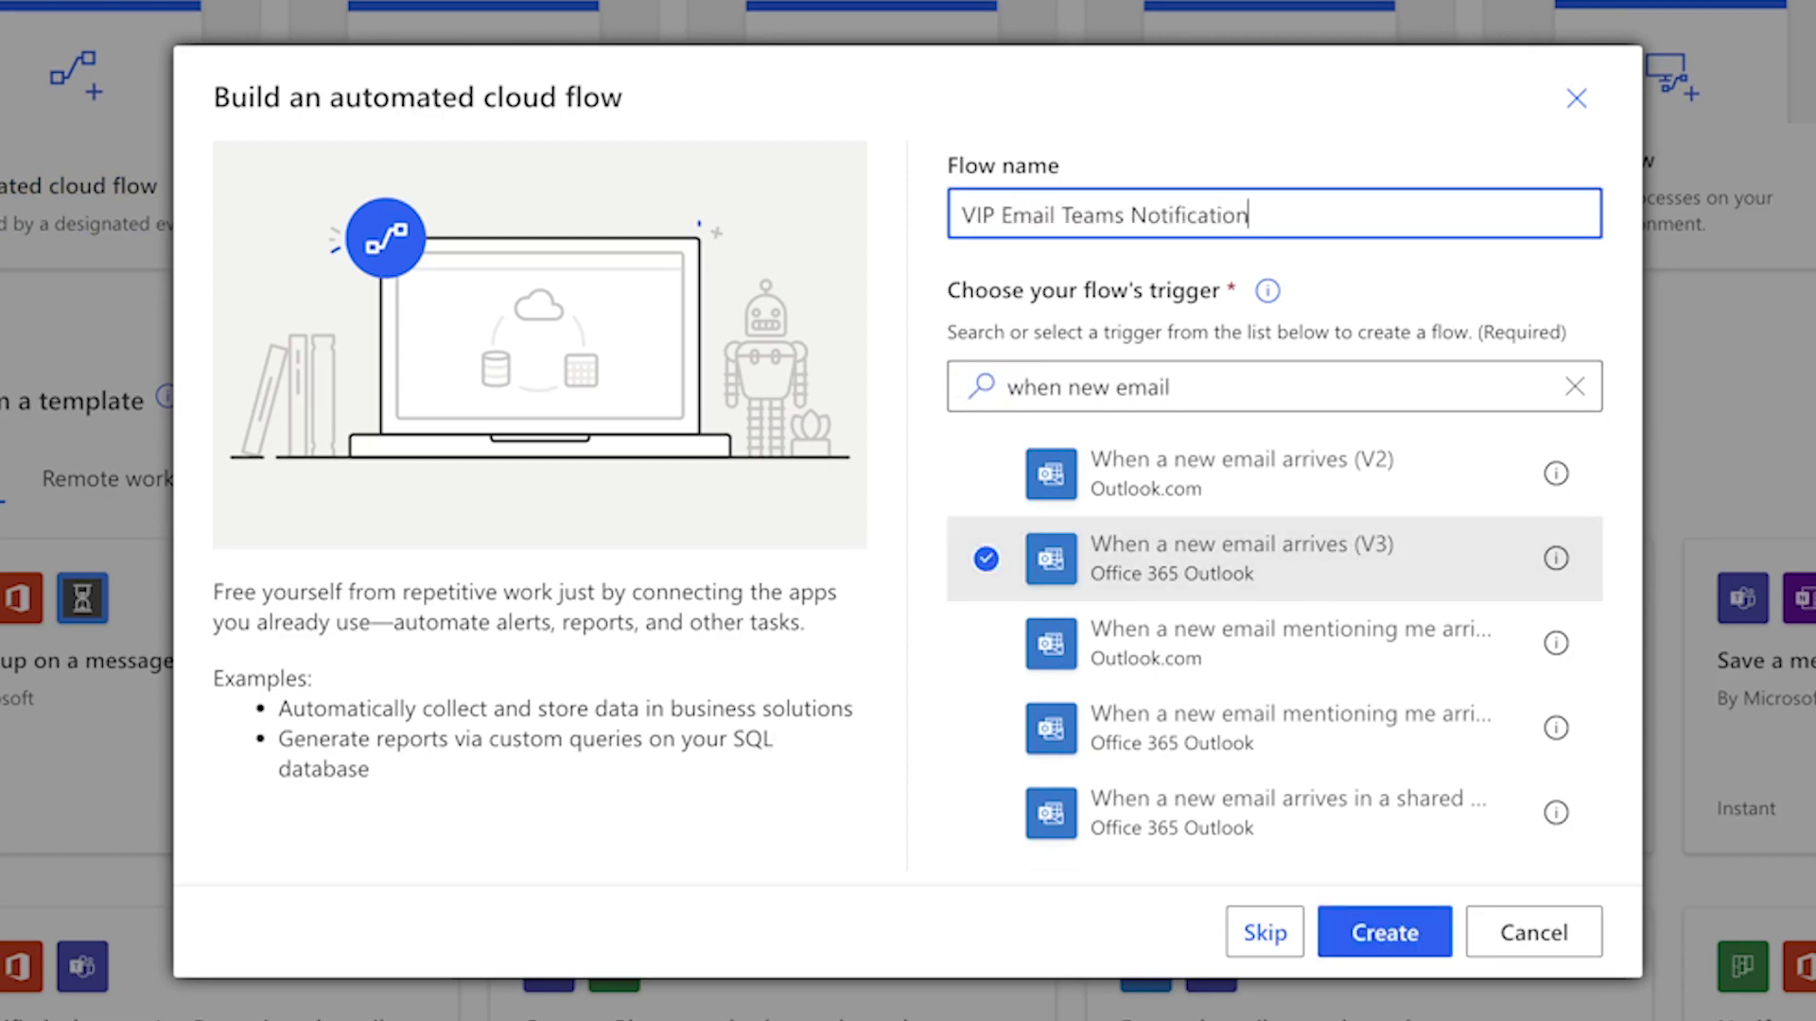
left_click(1385, 932)
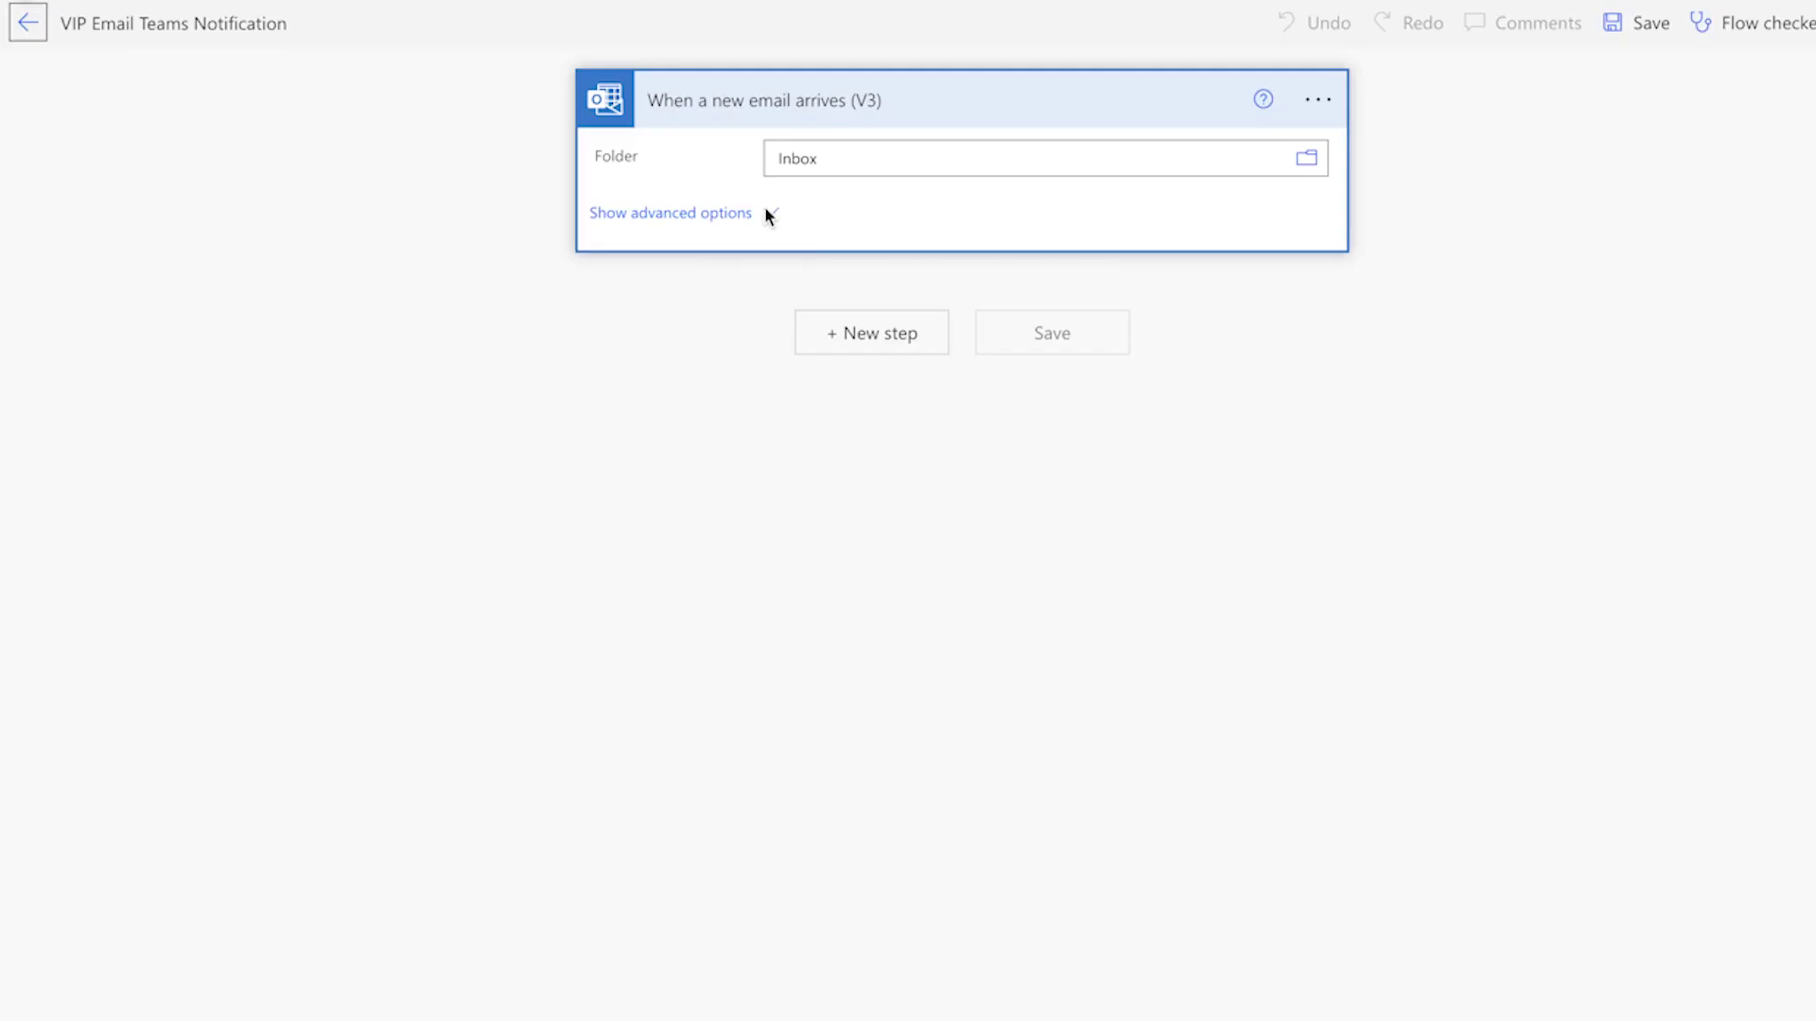
Step: Set the trigger's advanced From filter to the three VIP addresses, separated by semicolons
left_click(764, 212)
left_click(797, 372)
type("bestie@email.com")
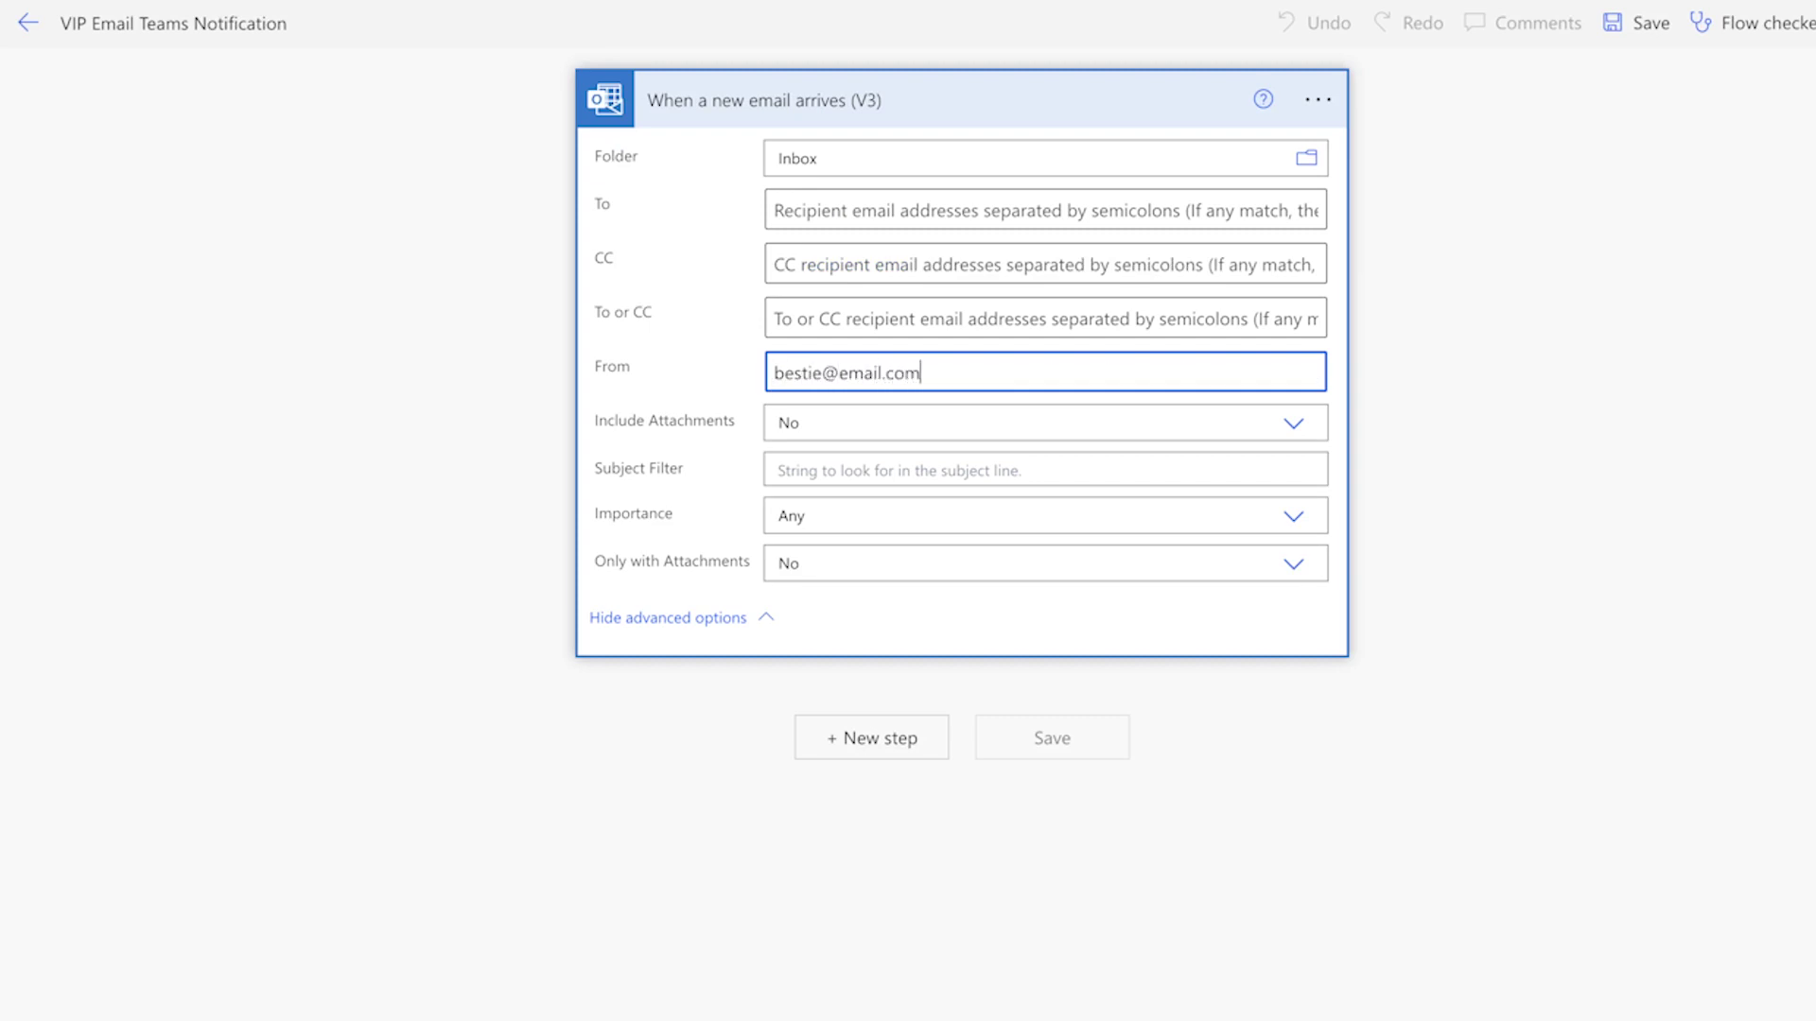
type("; bossperson@email.com; topclient@email.com")
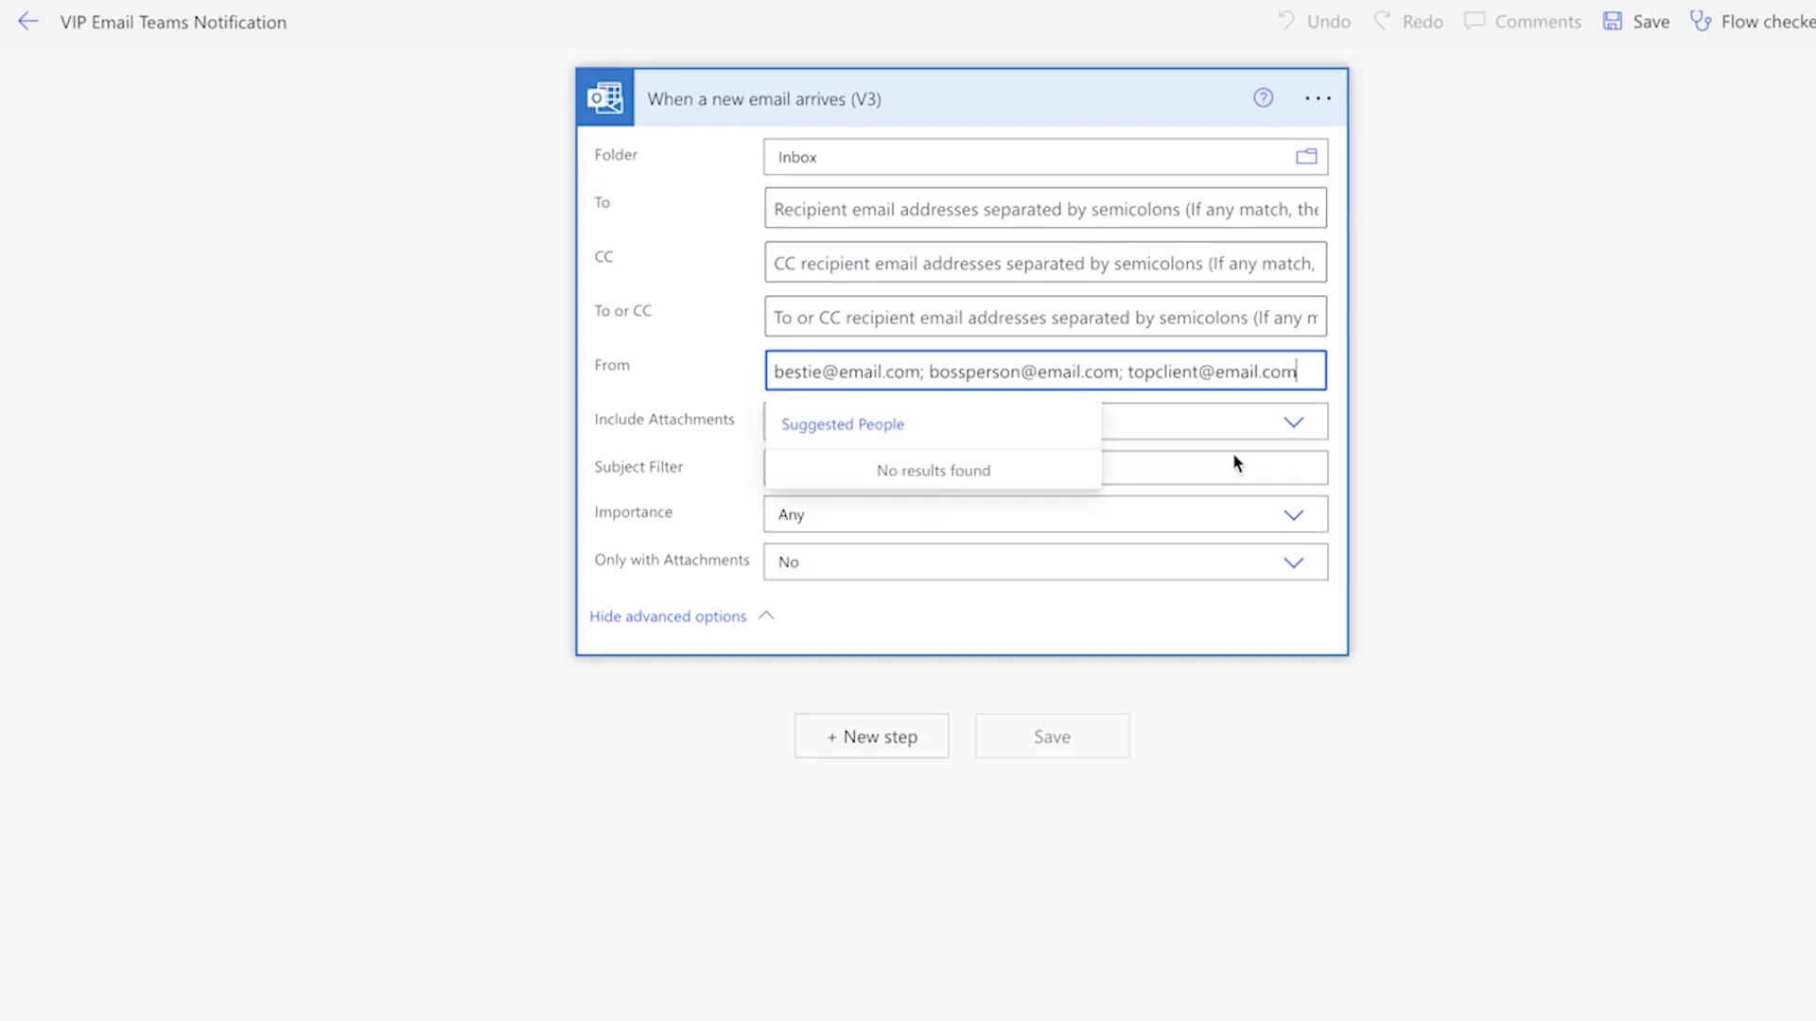
left_click(993, 642)
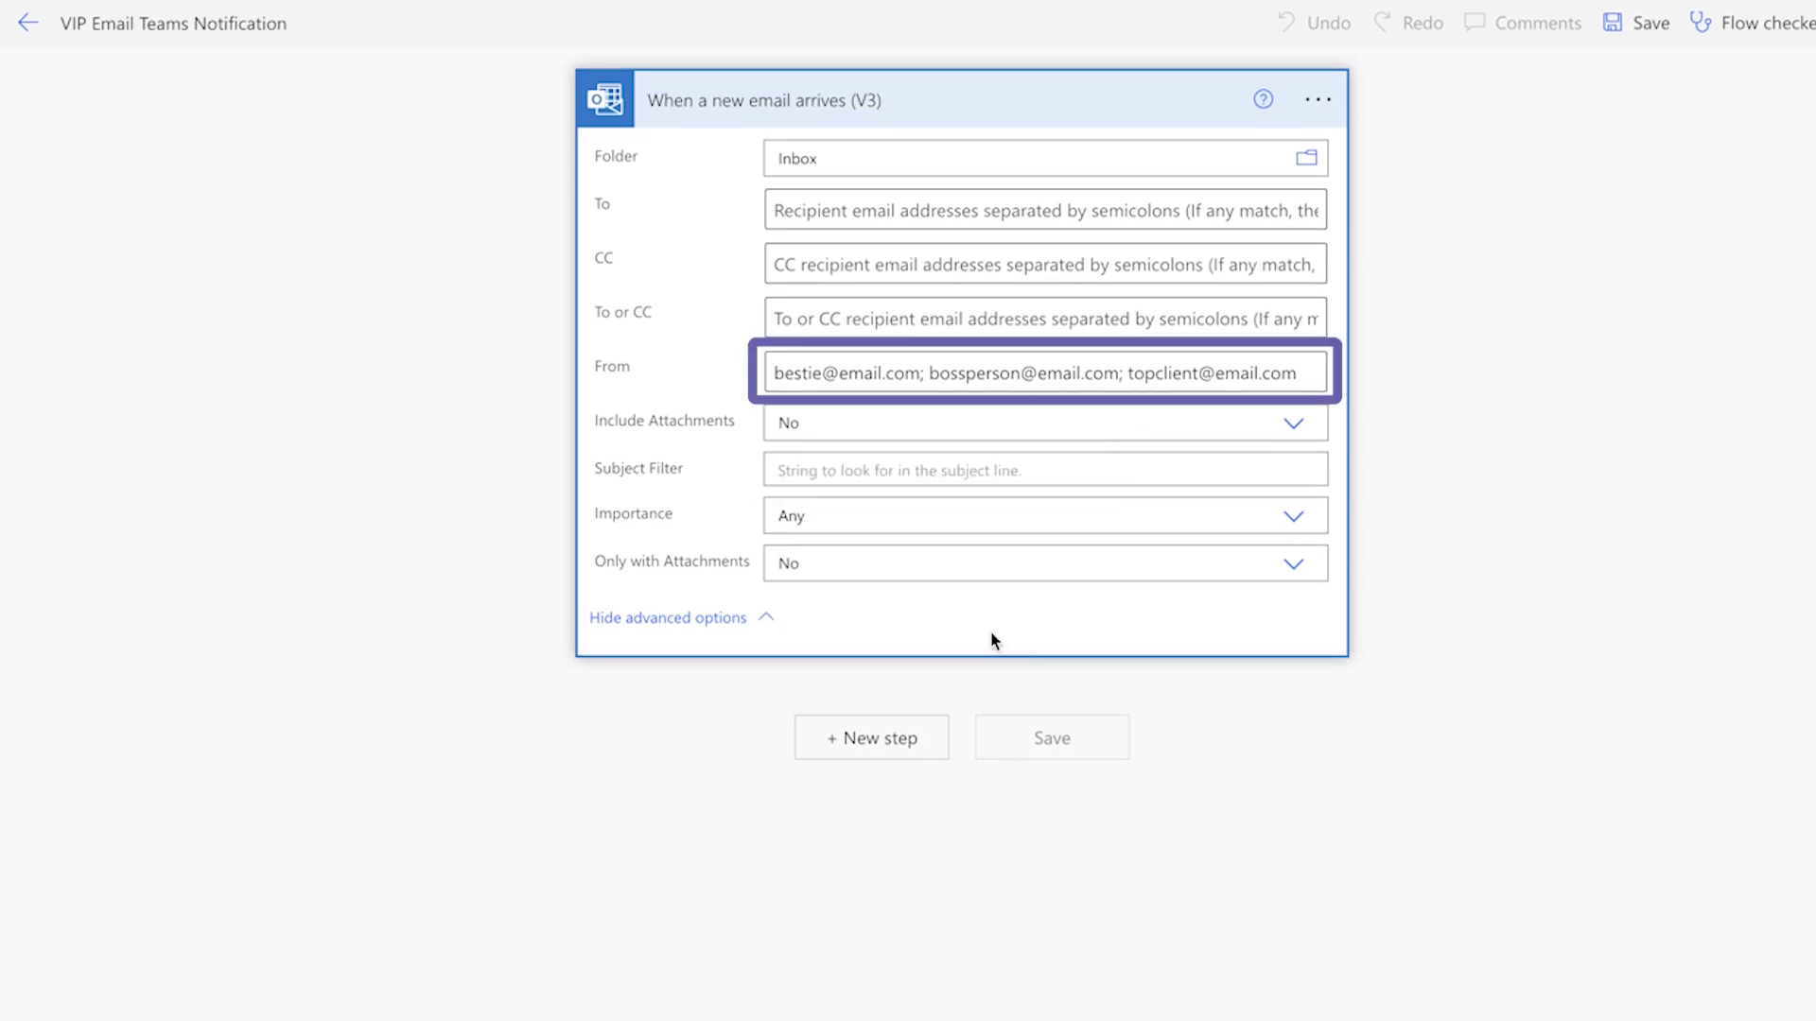
left_click(867, 738)
type("get profile")
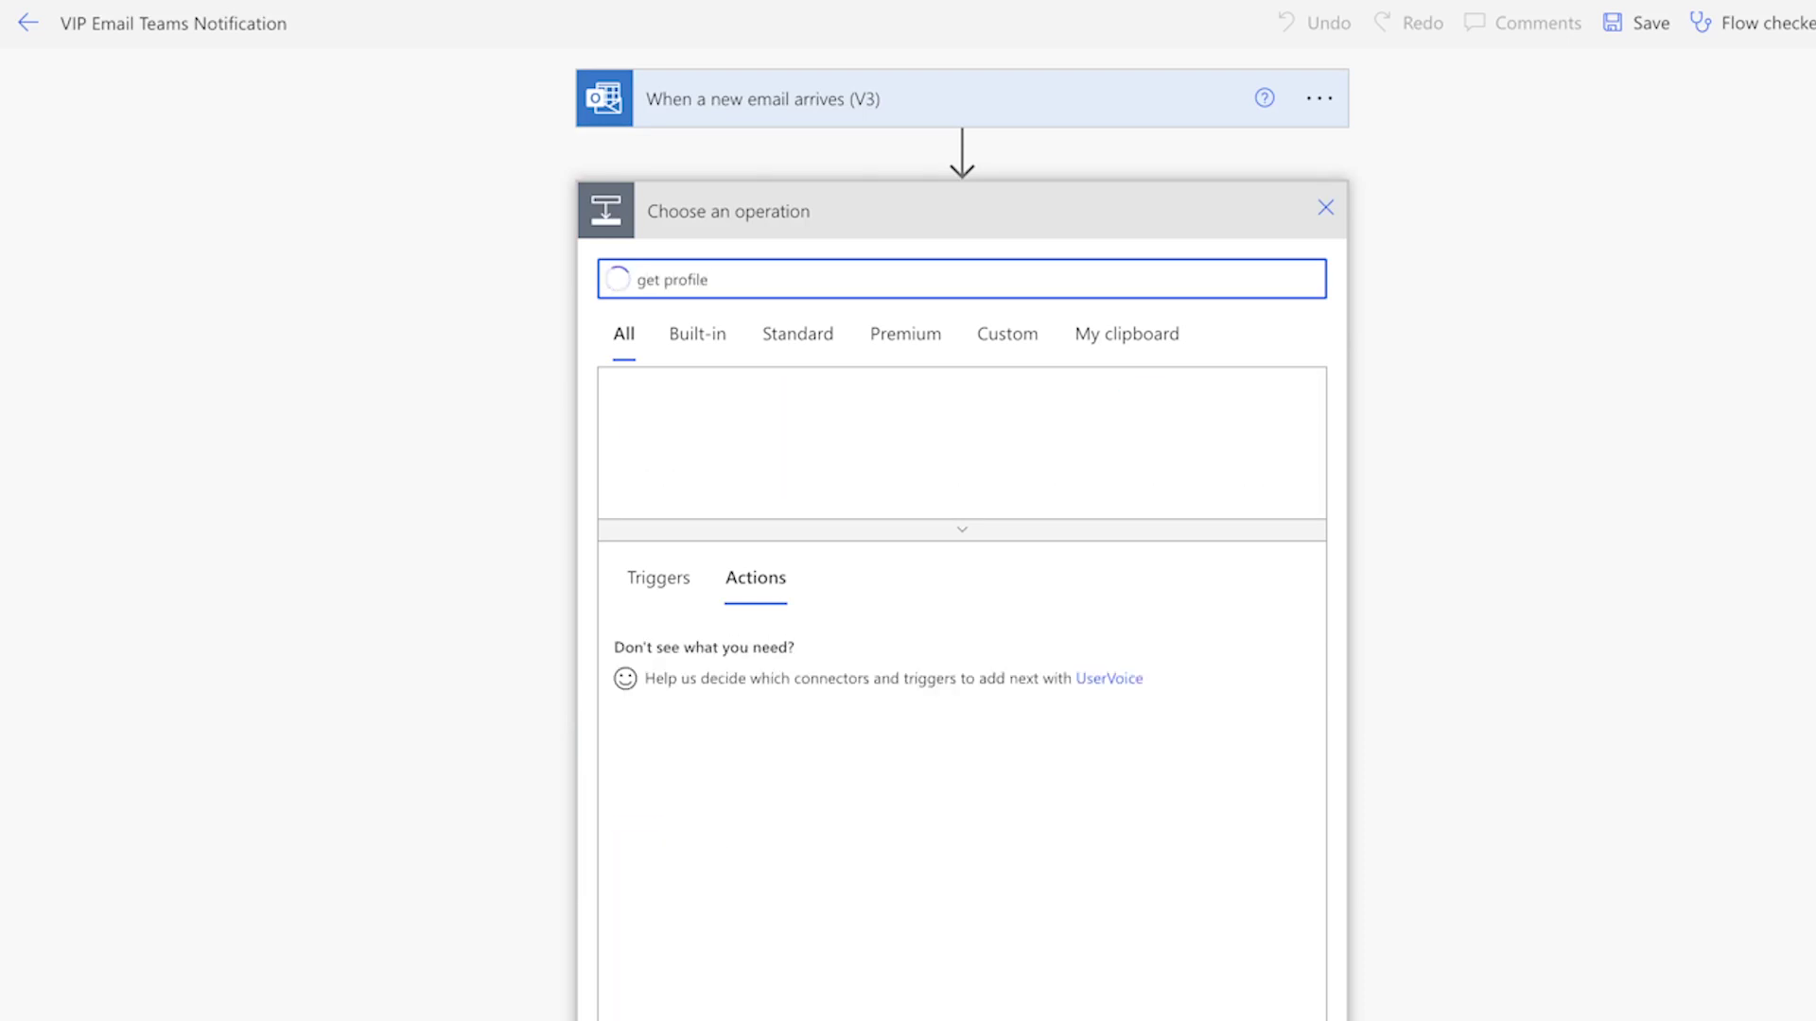
Step: Add the Get my profile (V2) action followed by a Compose action
left_click(1202, 653)
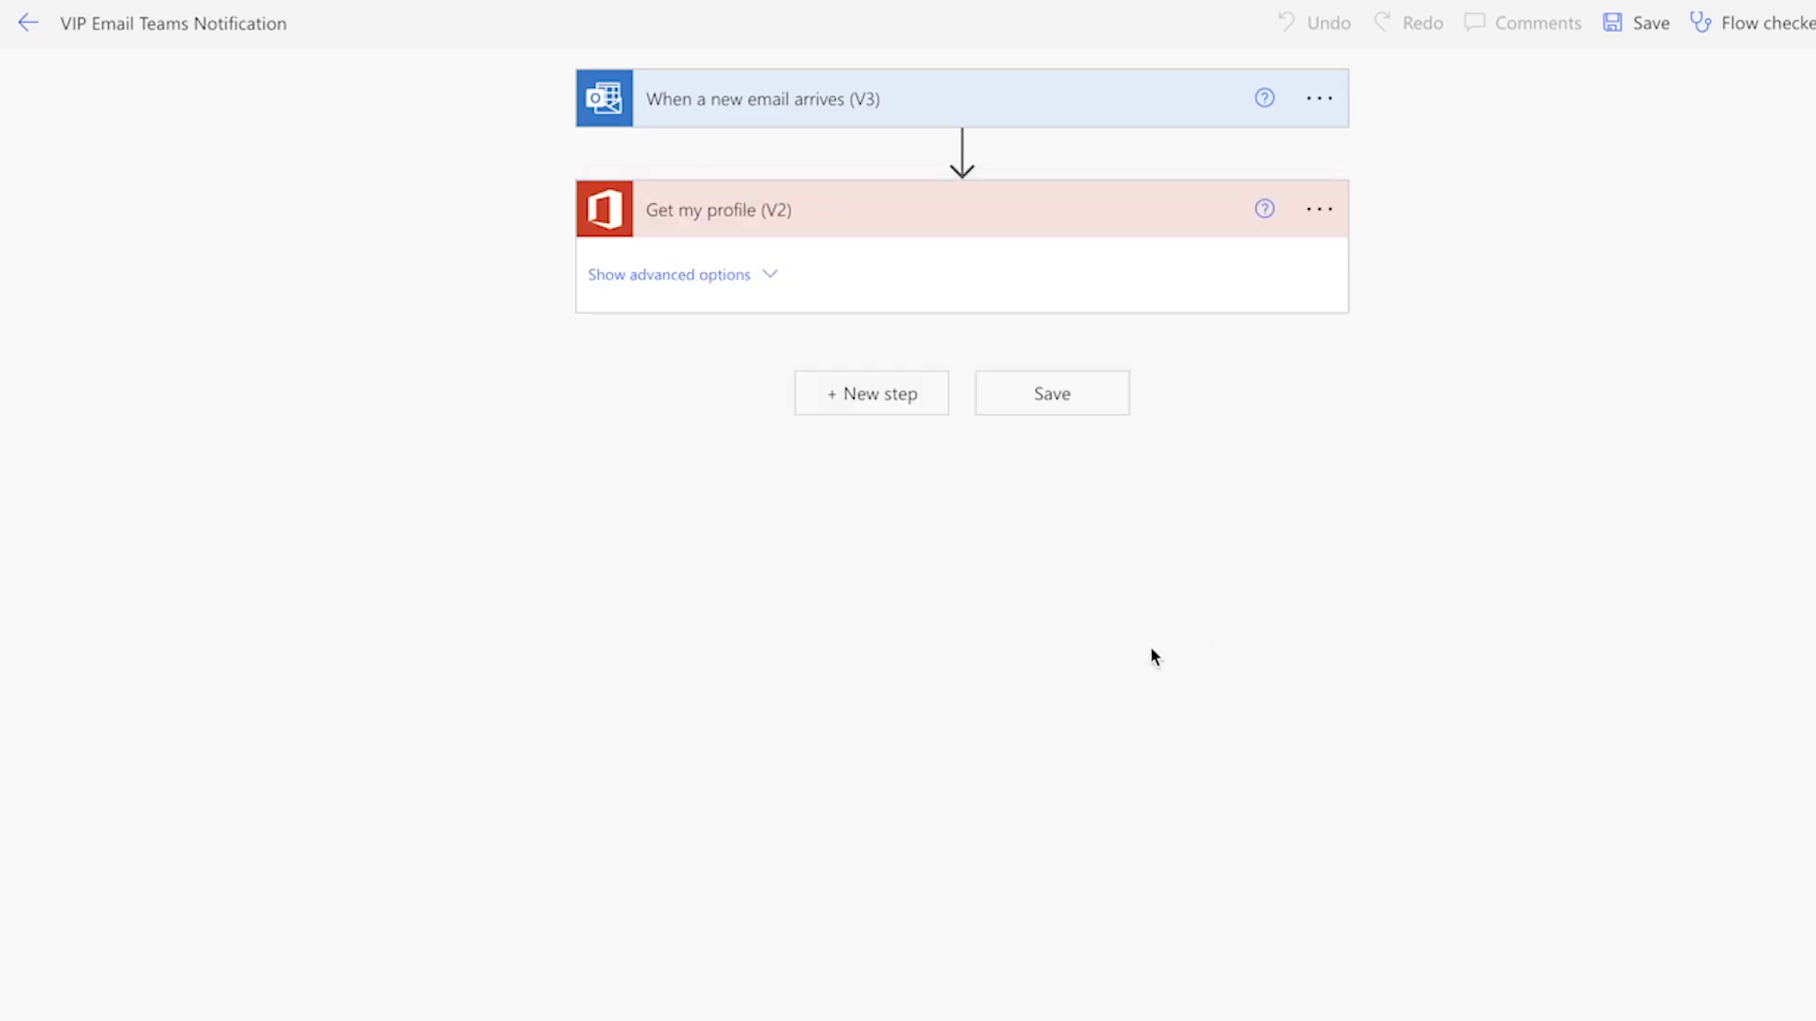
left_click(871, 393)
type("compose")
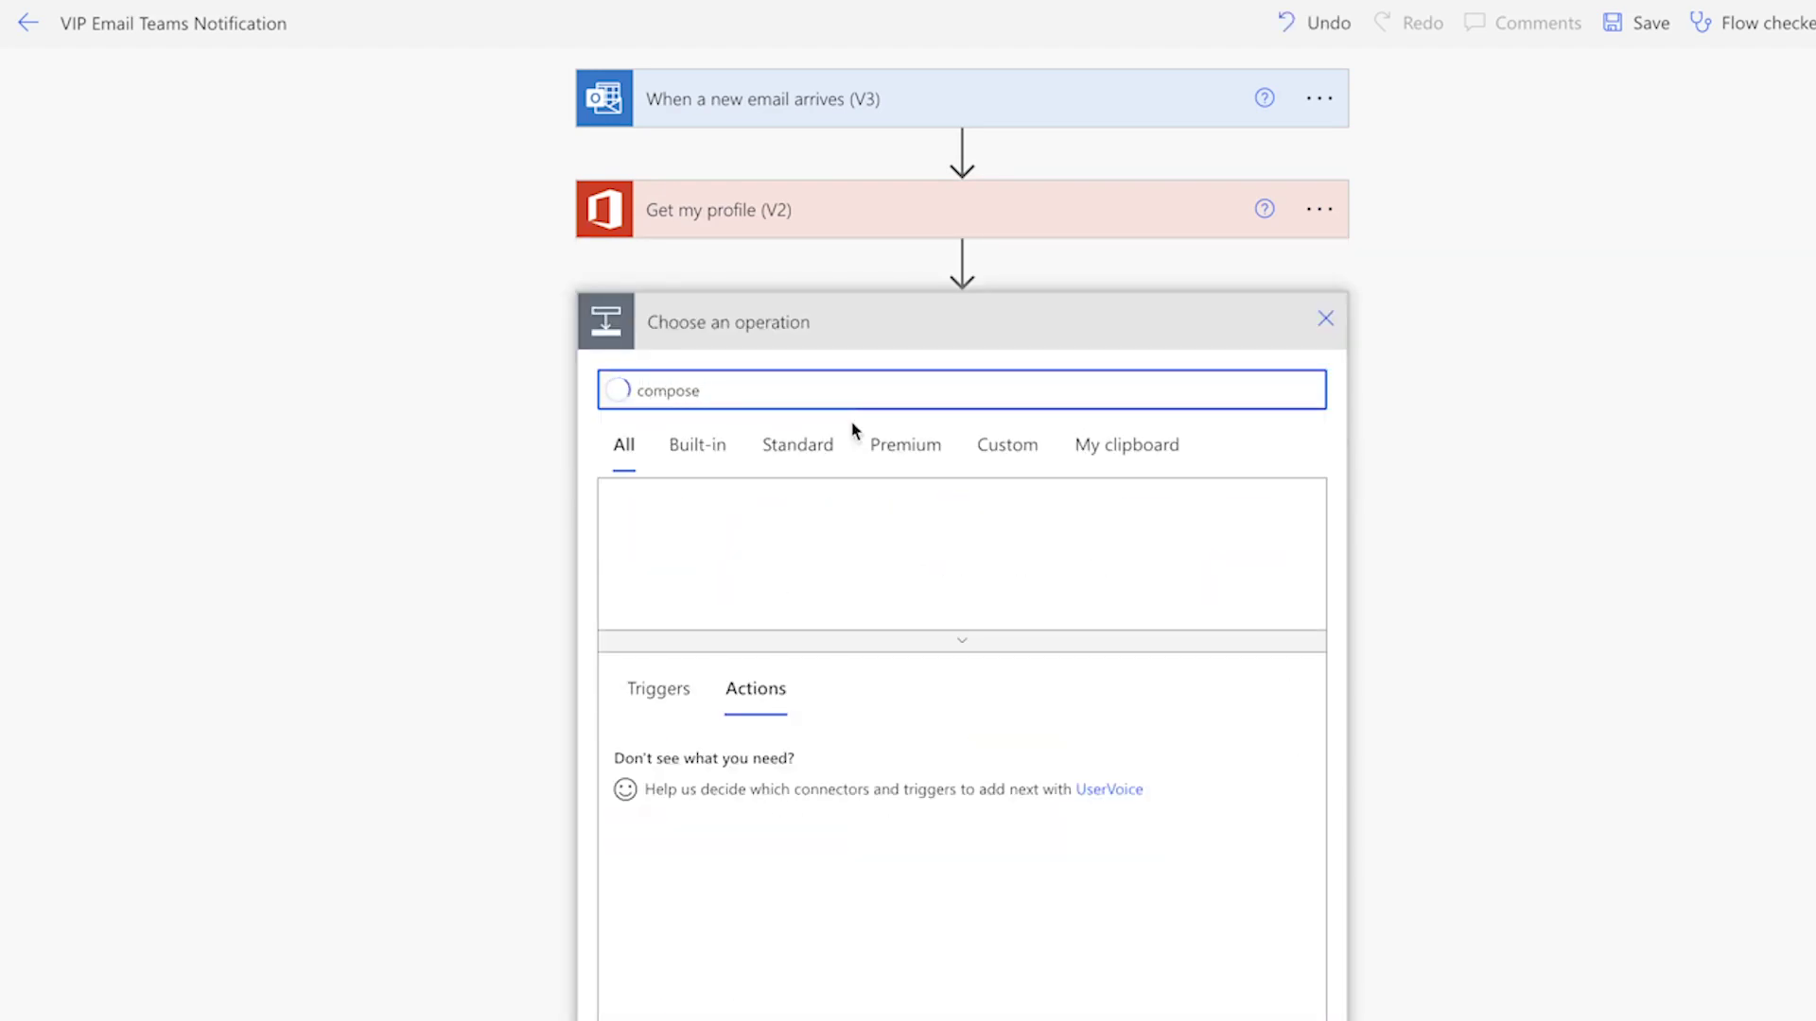
left_click(779, 756)
Step: Rename the Compose to 'Compose - From Email' and set its input to toLower(From)
left_click(1321, 321)
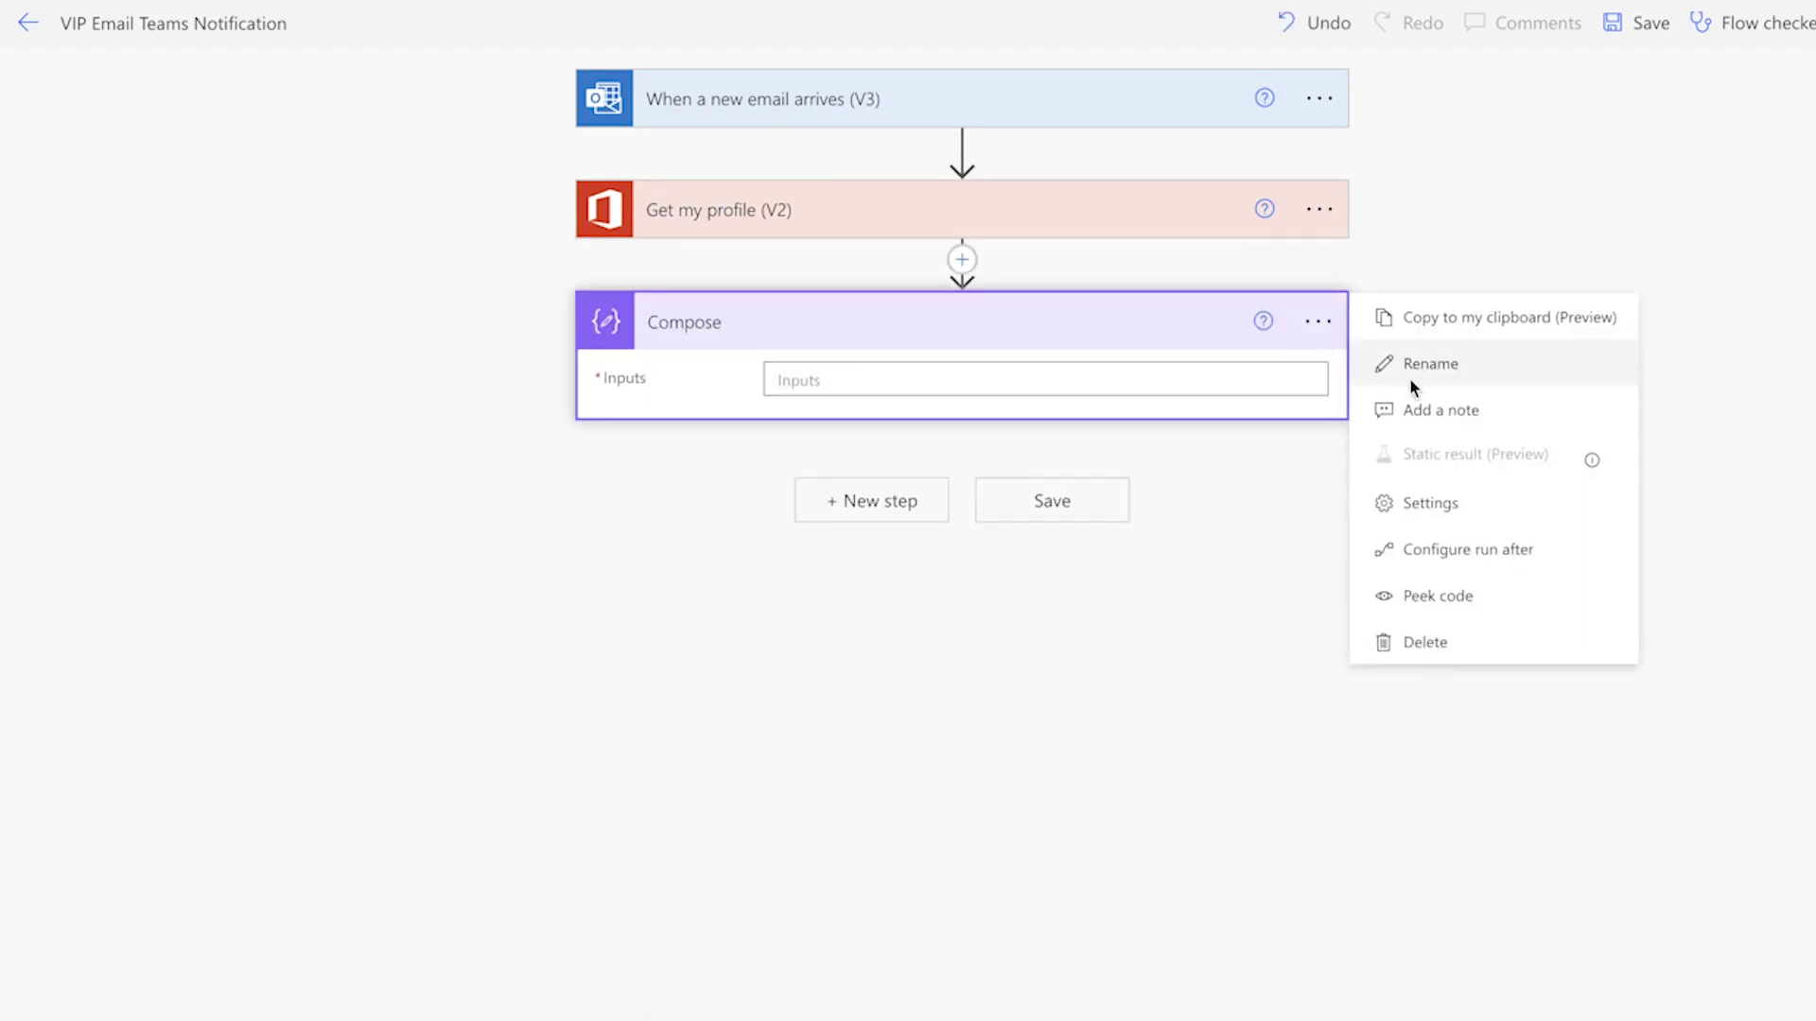
left_click(1430, 365)
left_click(855, 324)
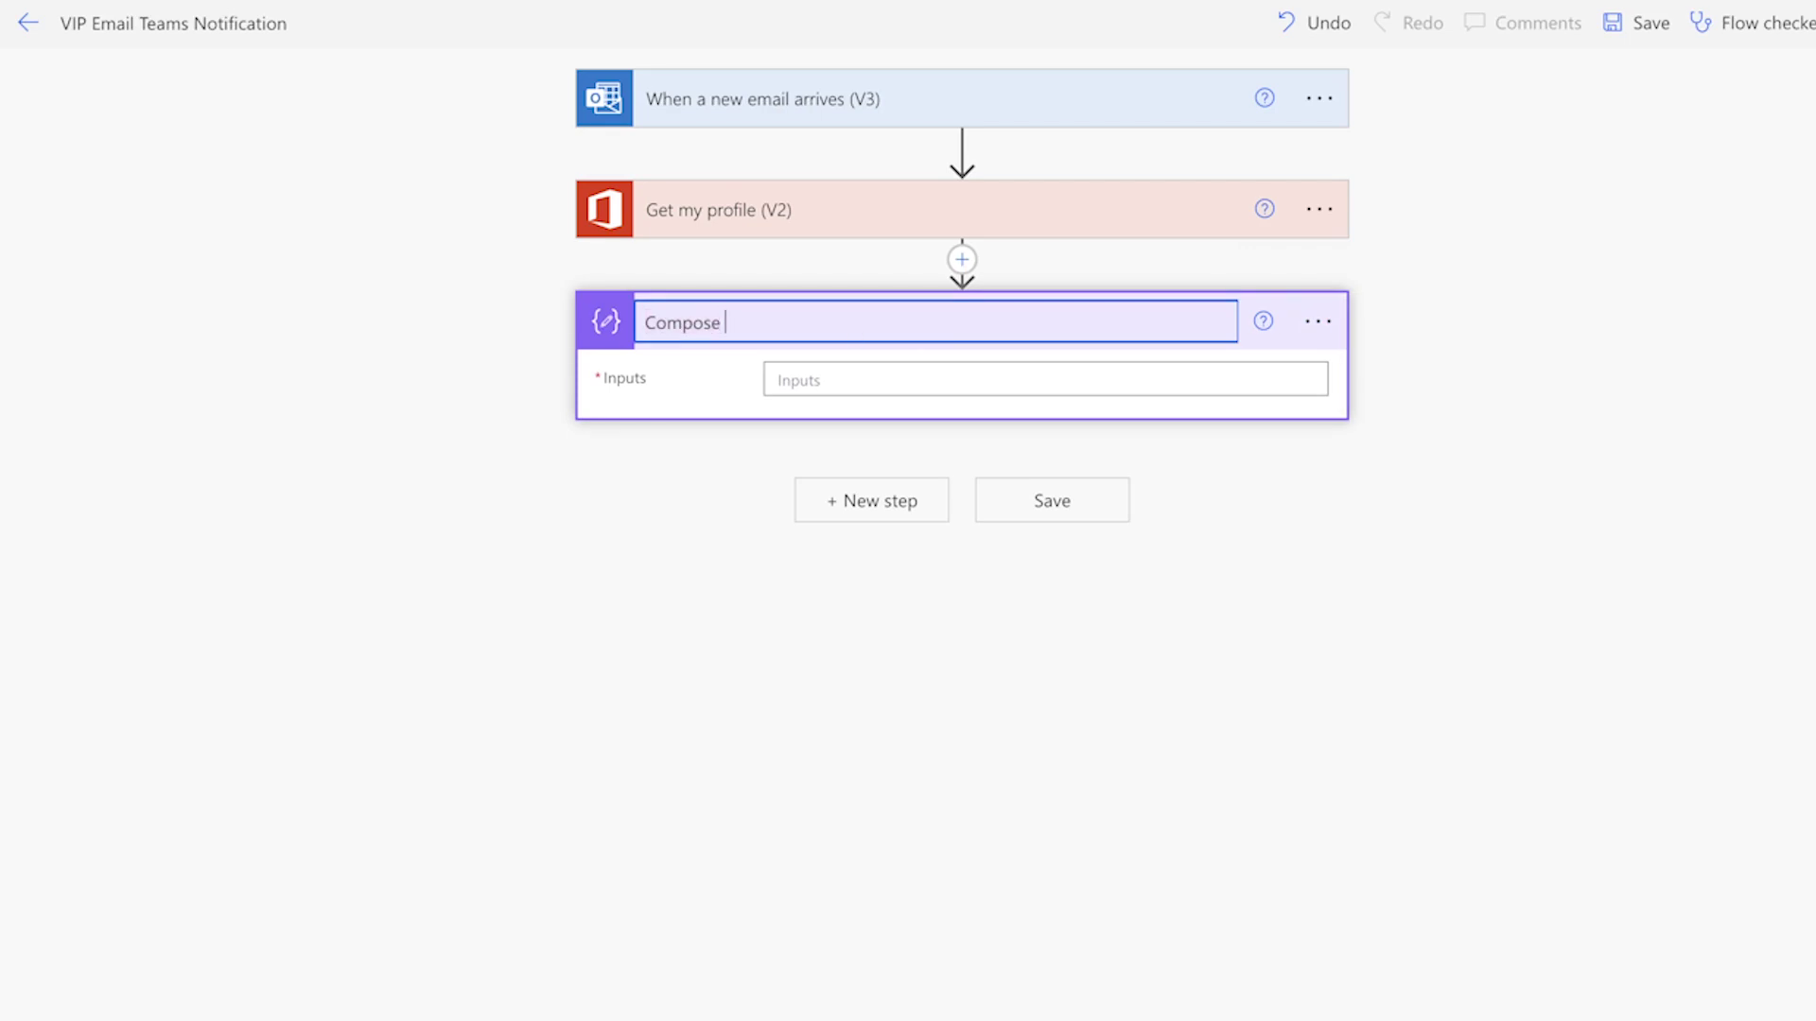
type("rom E")
type("toLo")
type("wer")
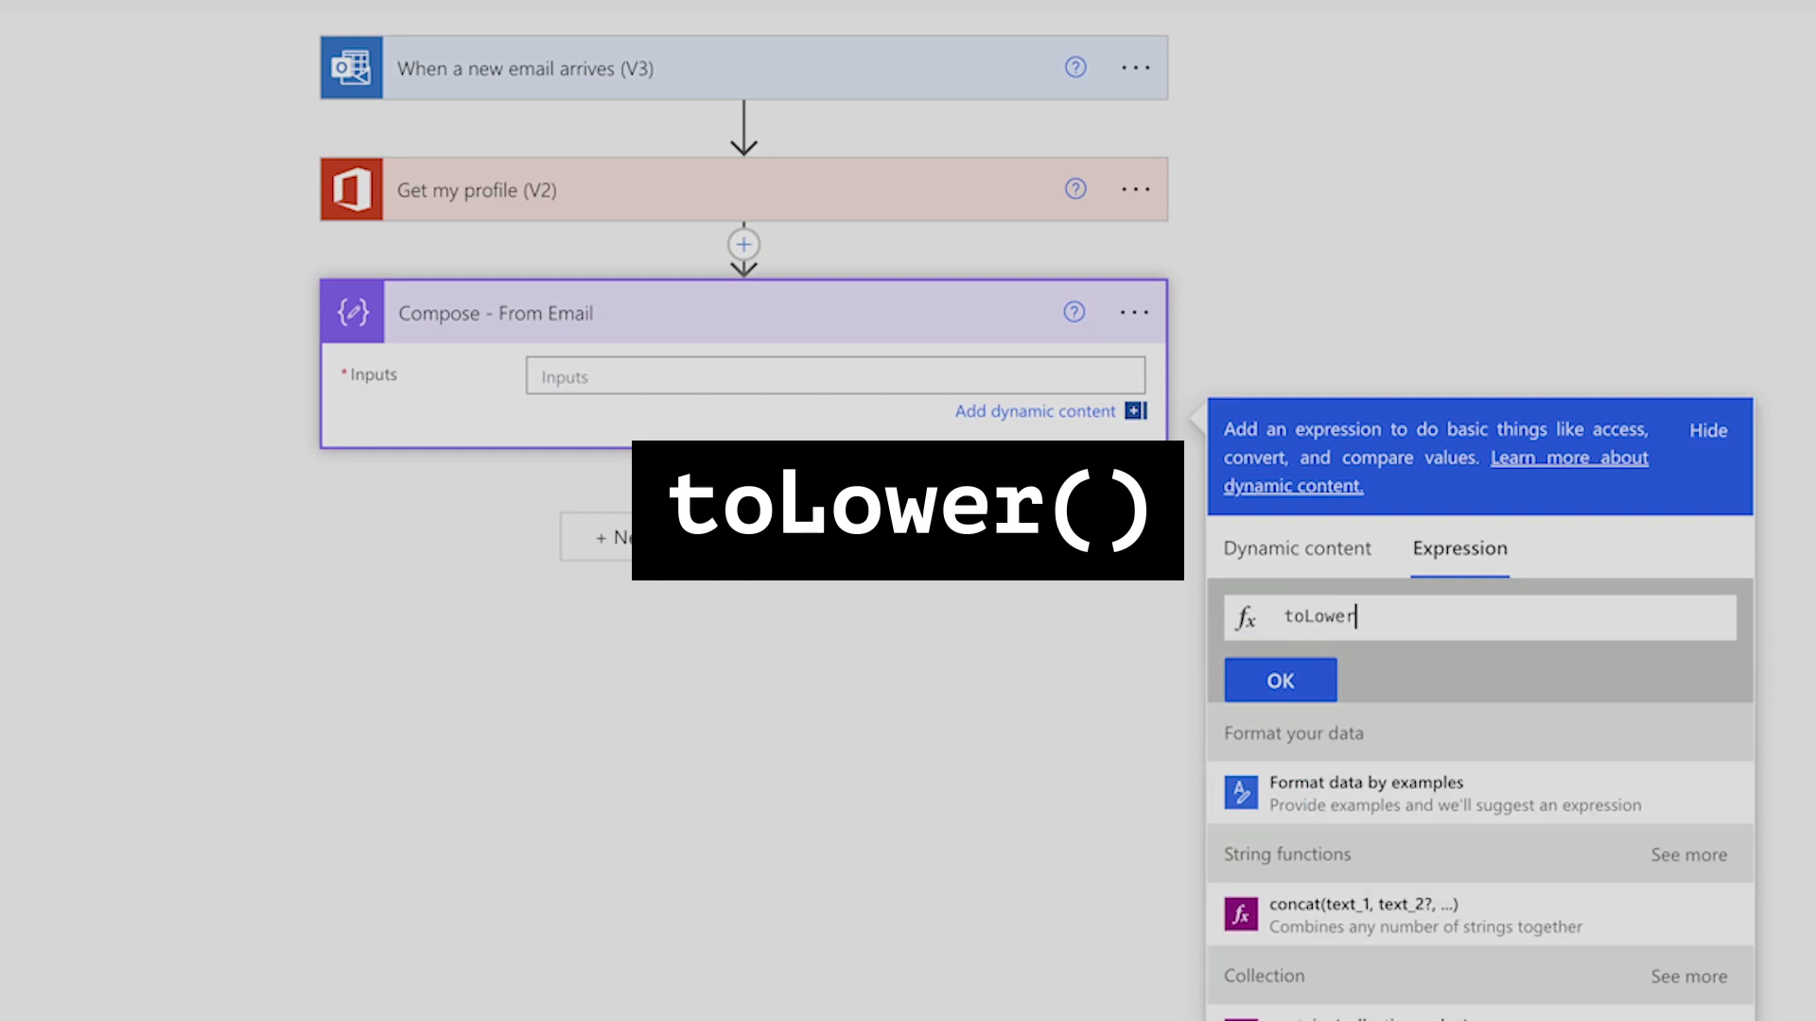
type("(")
left_click(1297, 548)
scroll(1476, 880, "down", 5)
scroll(1381, 939, "down", 5)
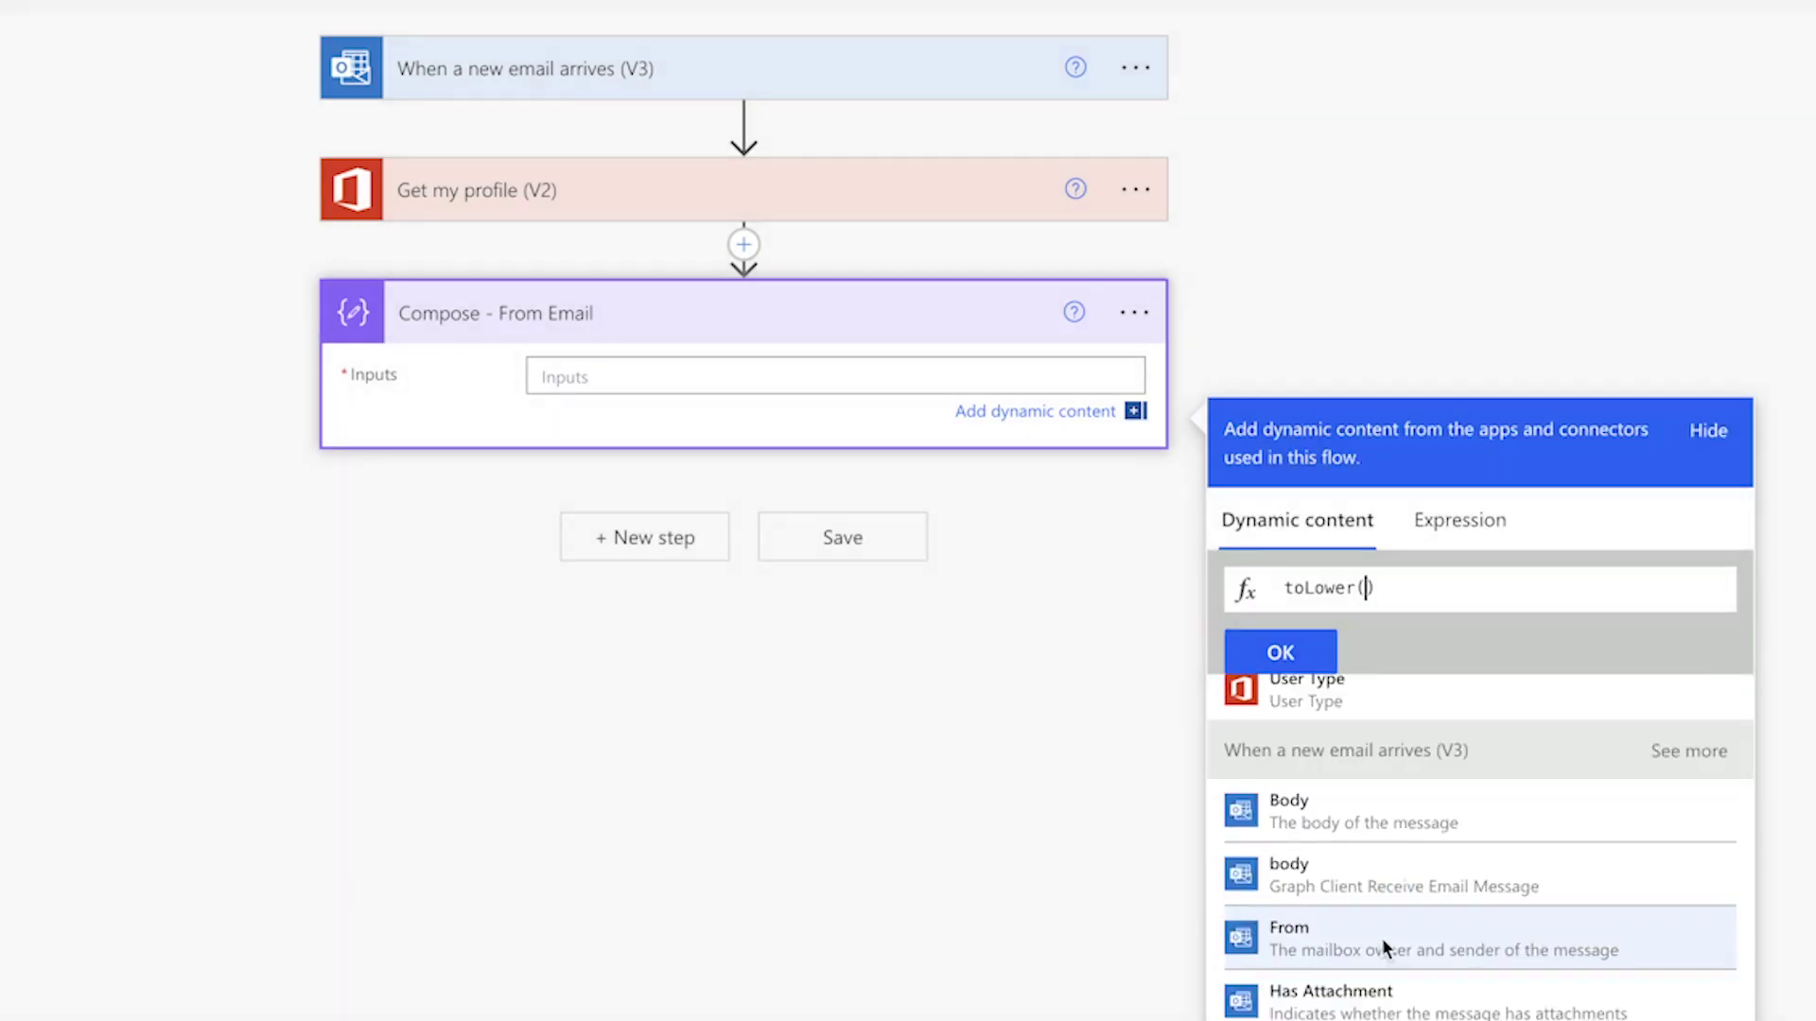
left_click(1381, 938)
left_click(1279, 651)
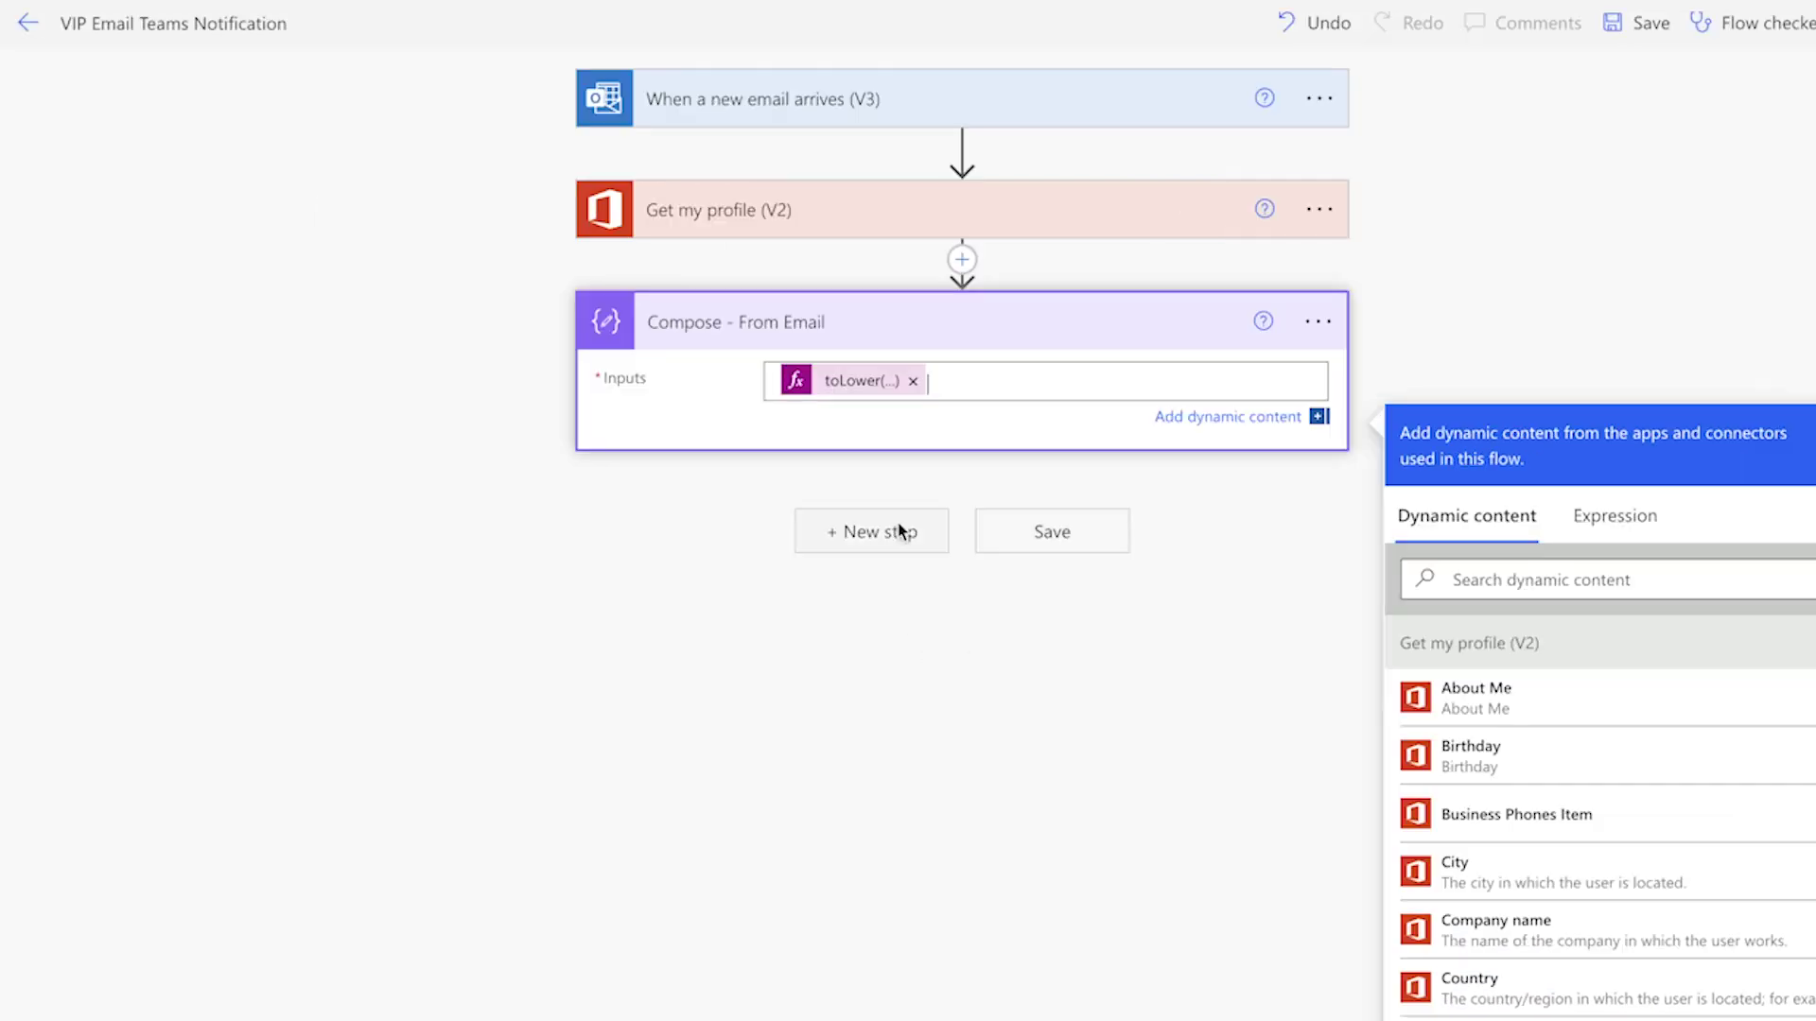
Step: Add an Initialize variable step: varBodyPreview, type String, value Body Preview
left_click(899, 530)
type("init")
left_click(823, 937)
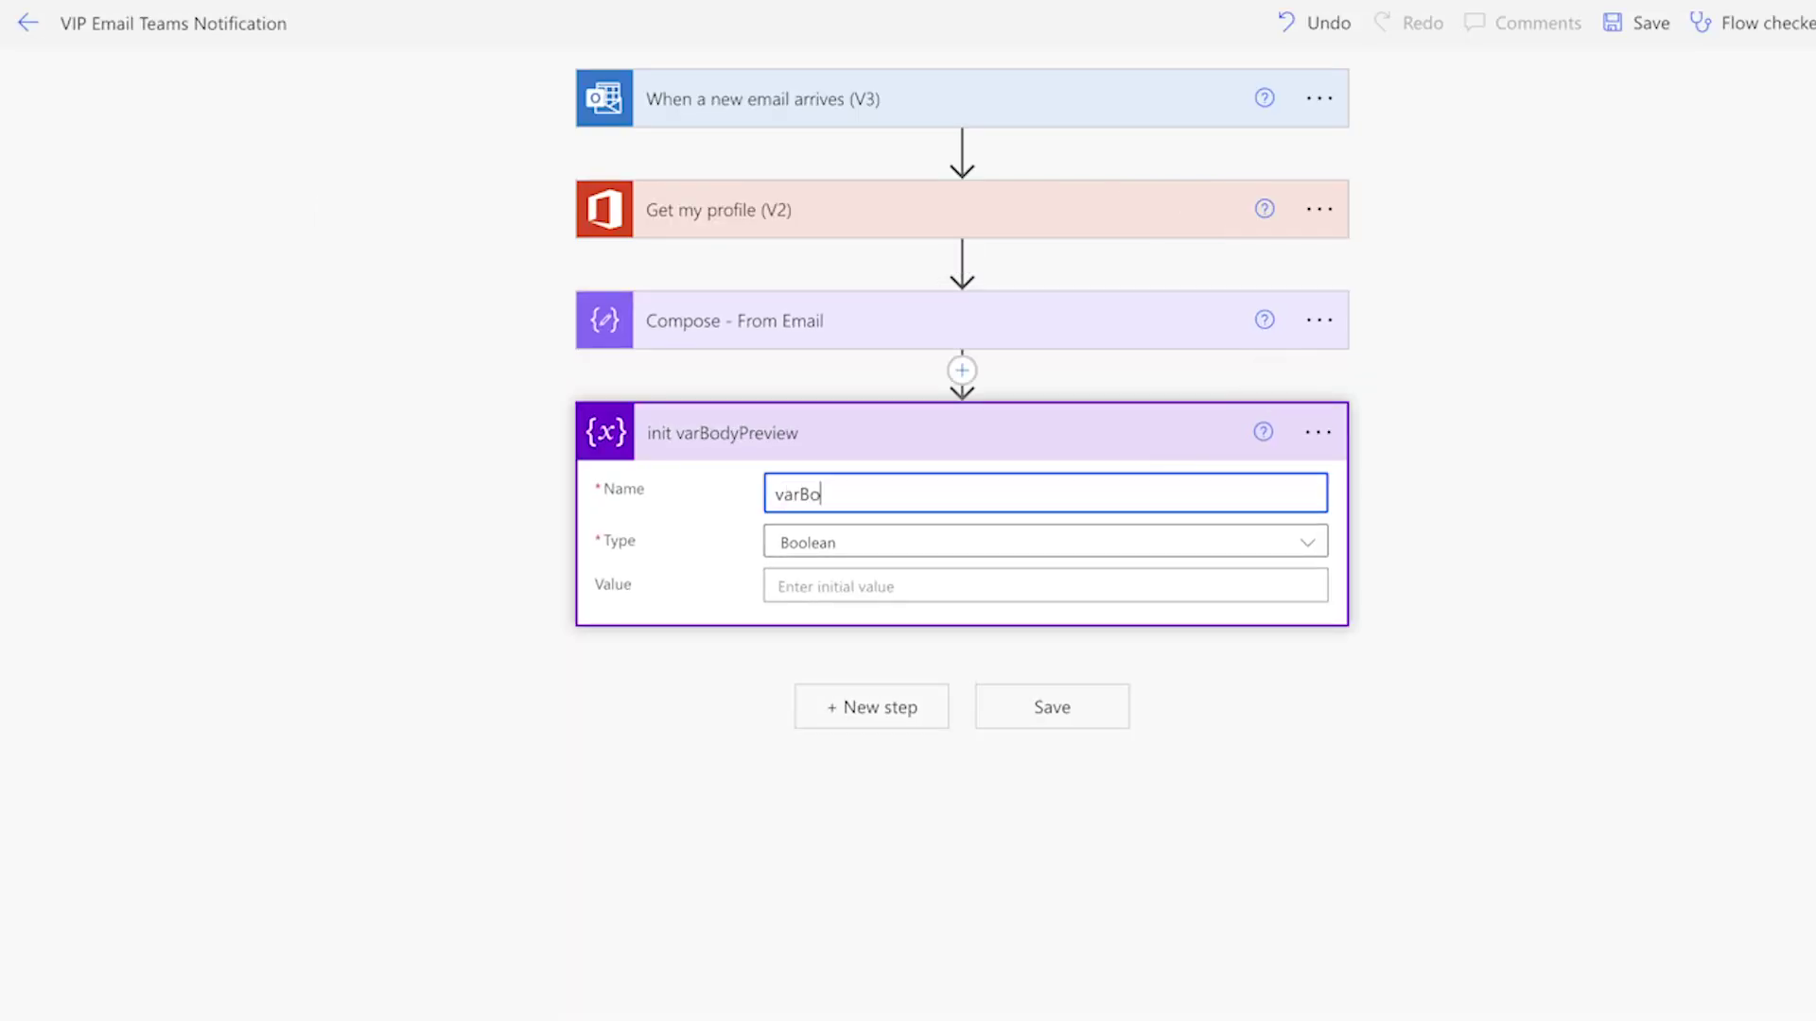
type("dyPreview")
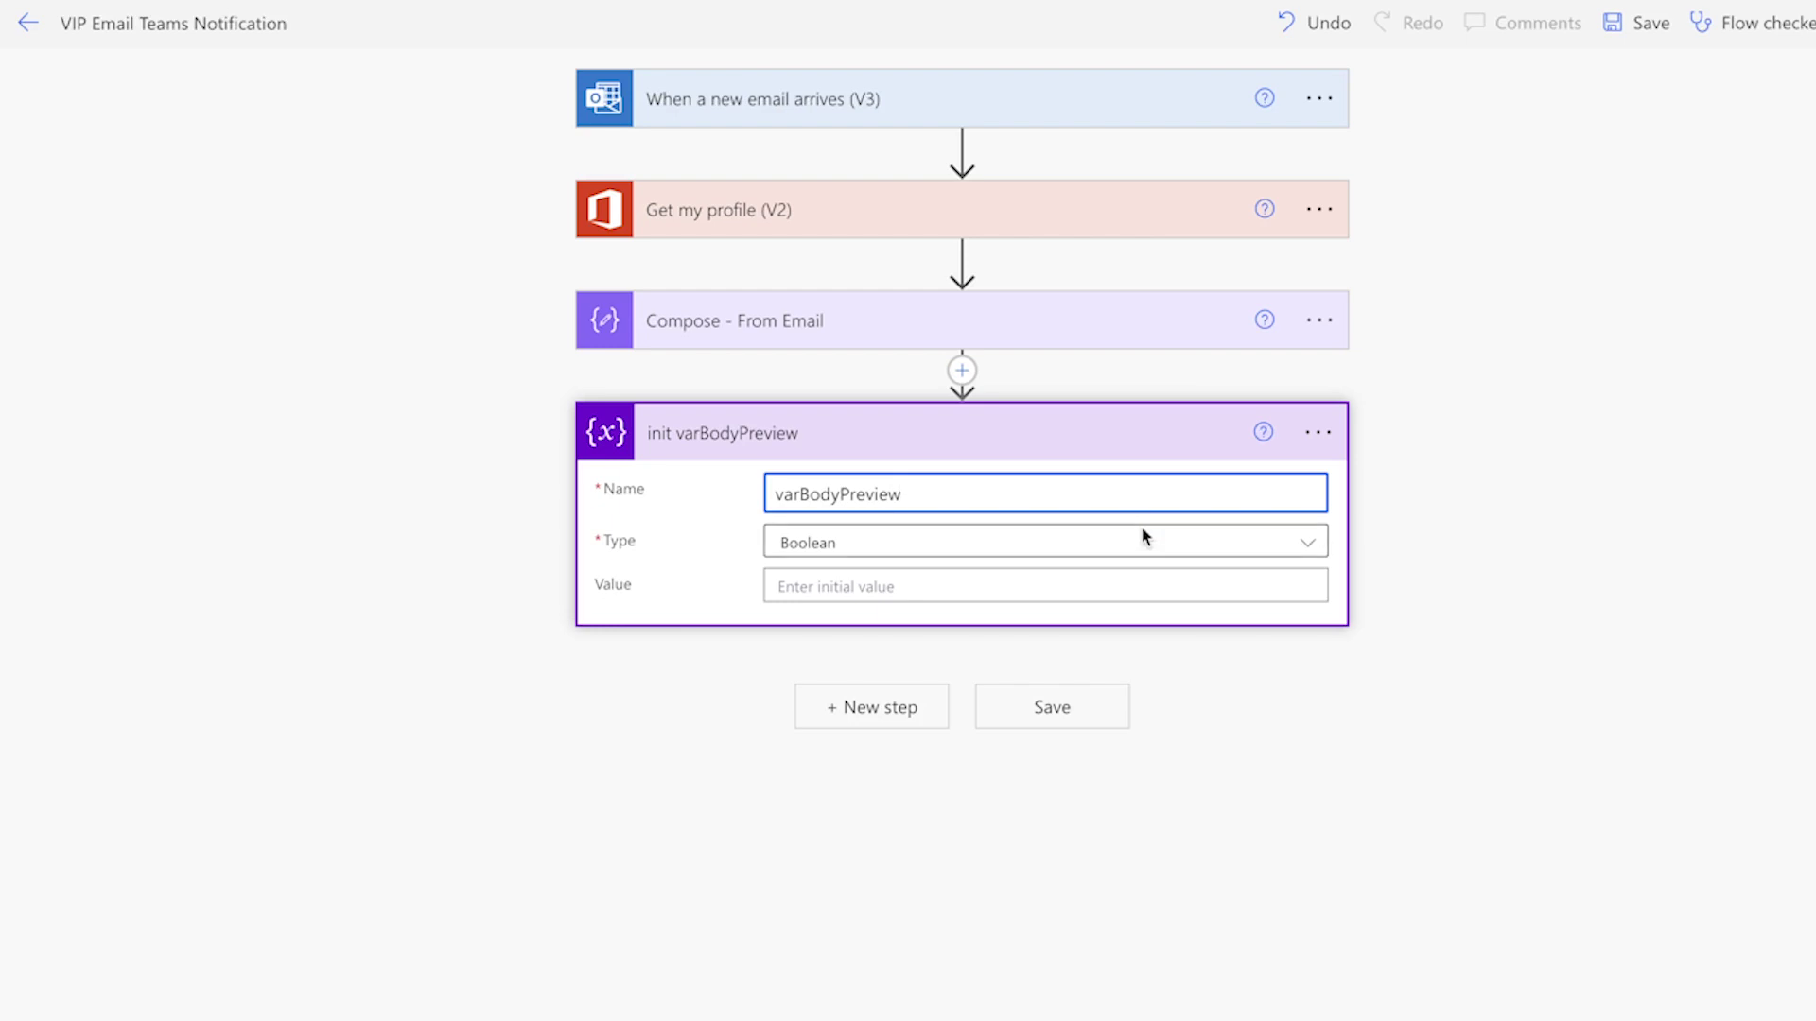
left_click(1144, 541)
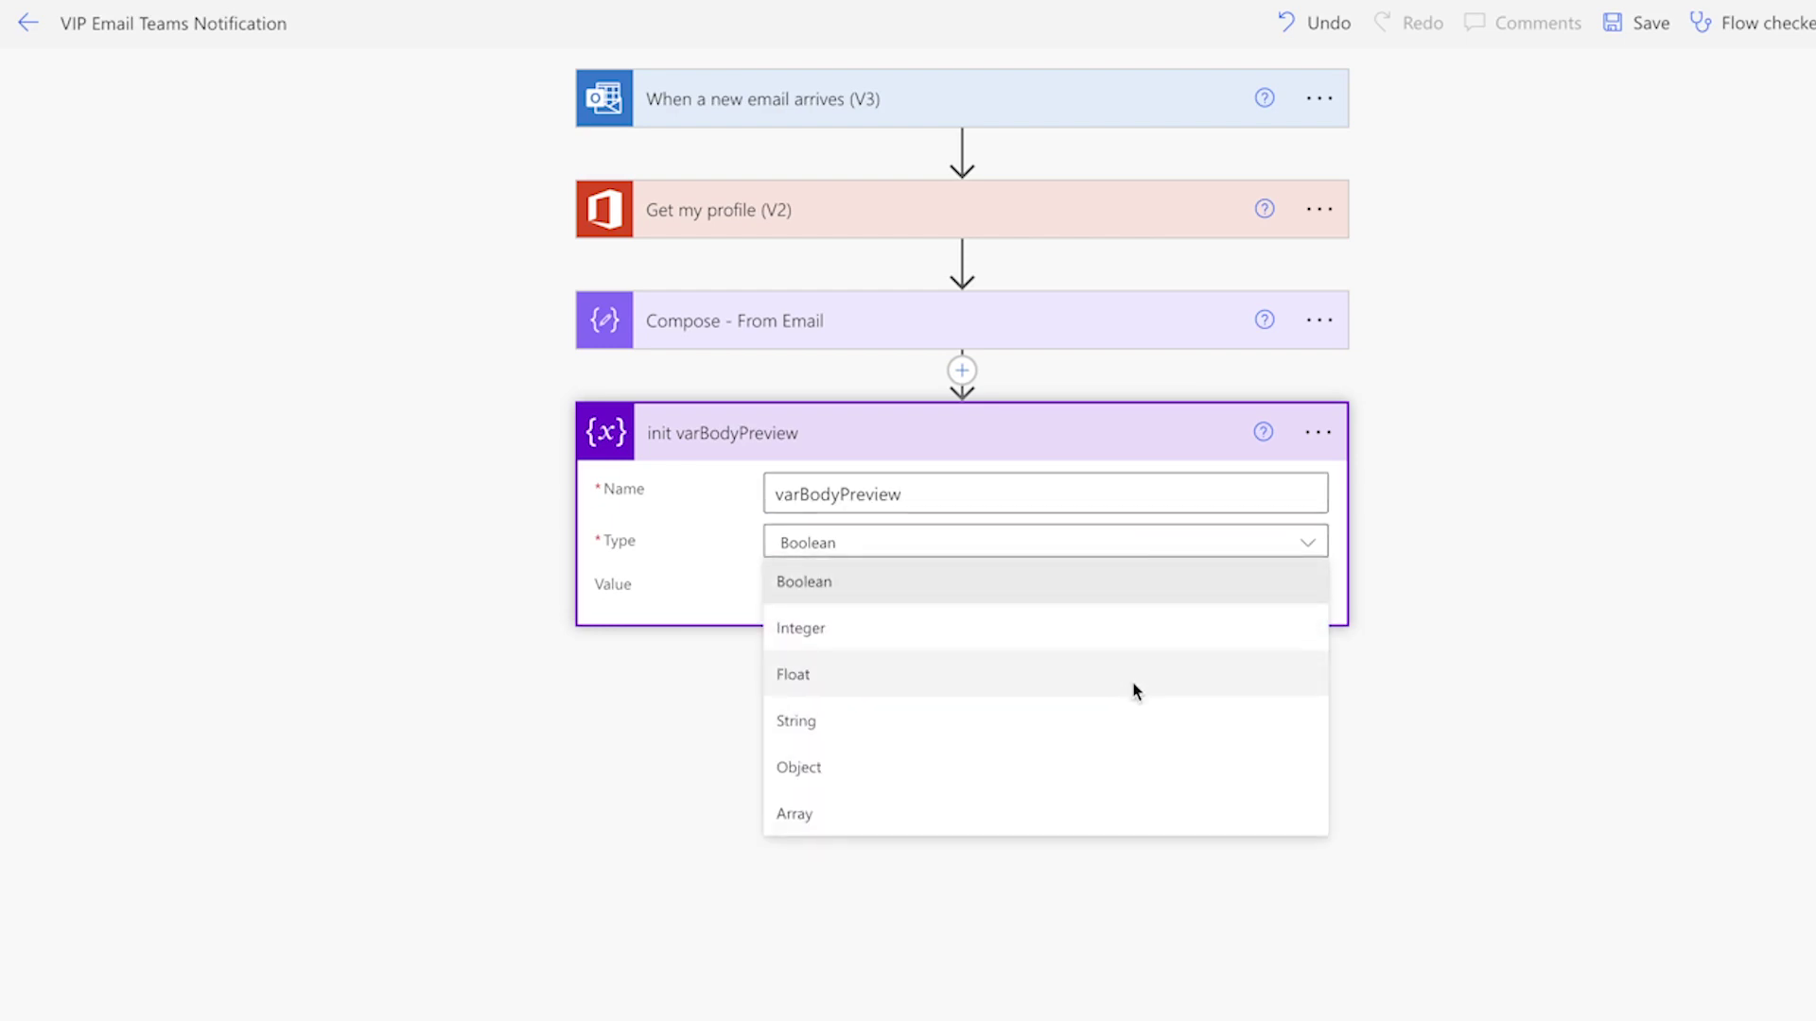
left_click(1136, 719)
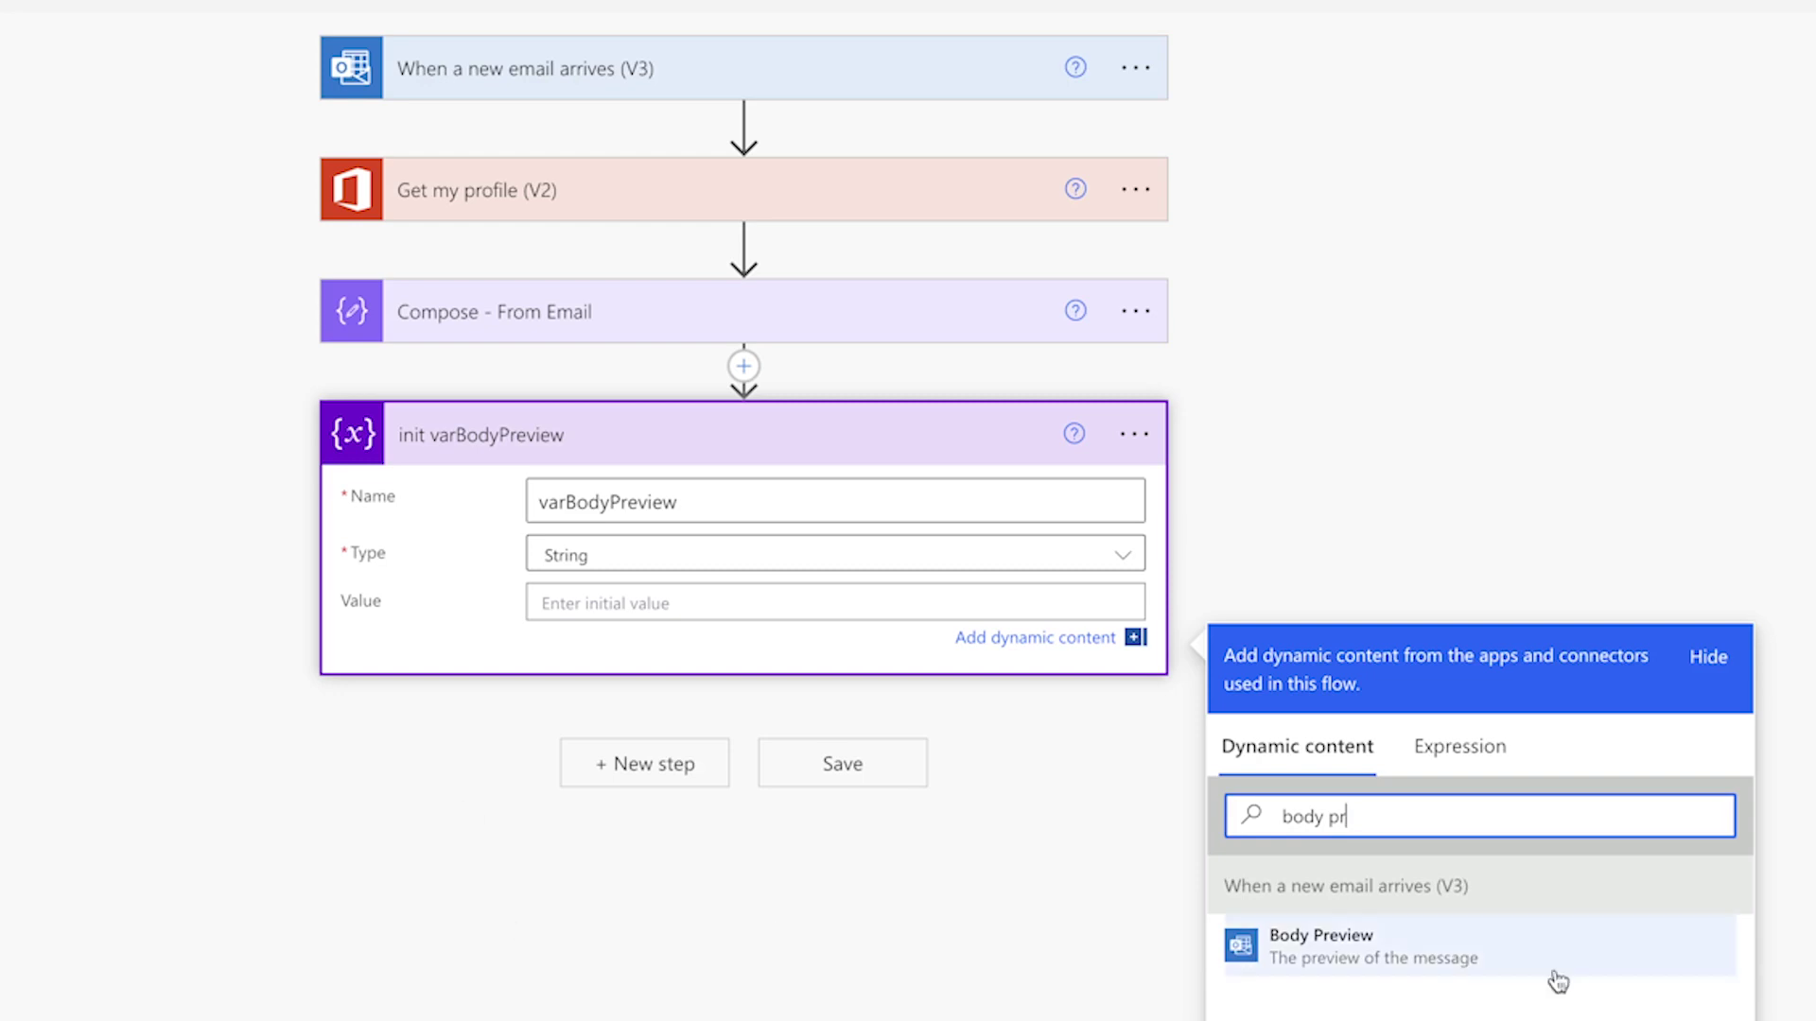
left_click(1485, 948)
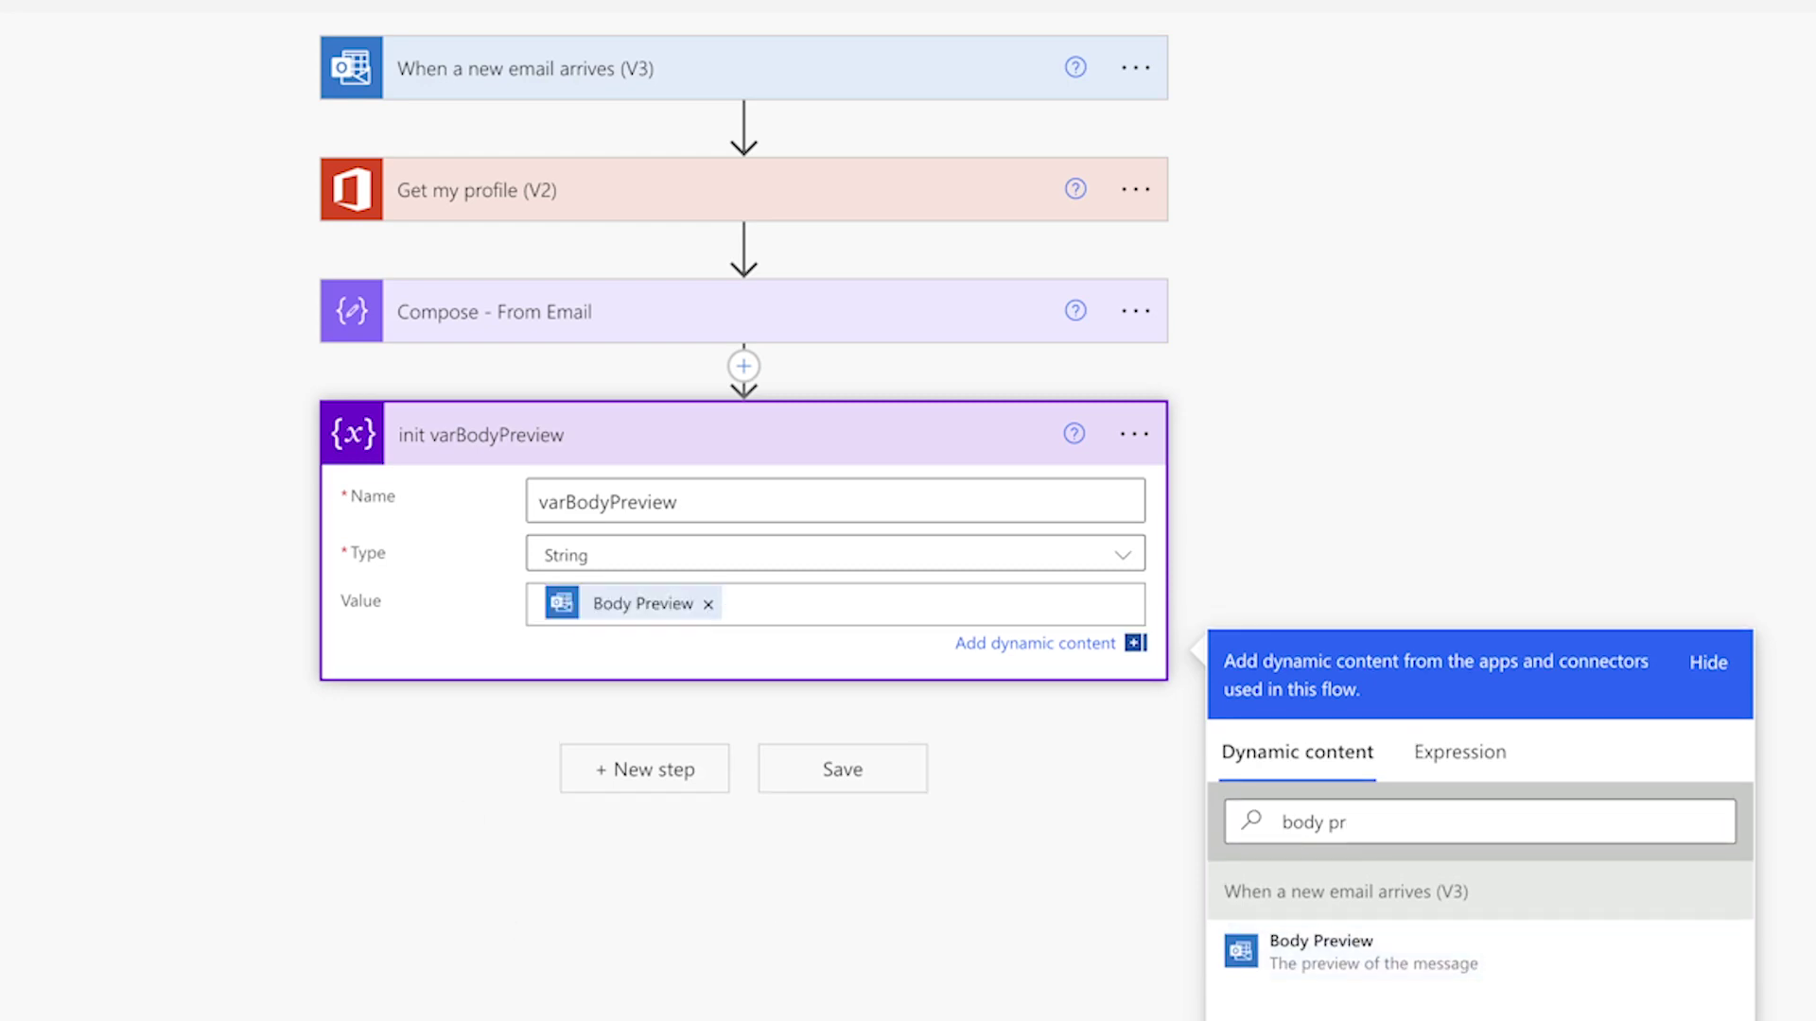
left_click(632, 768)
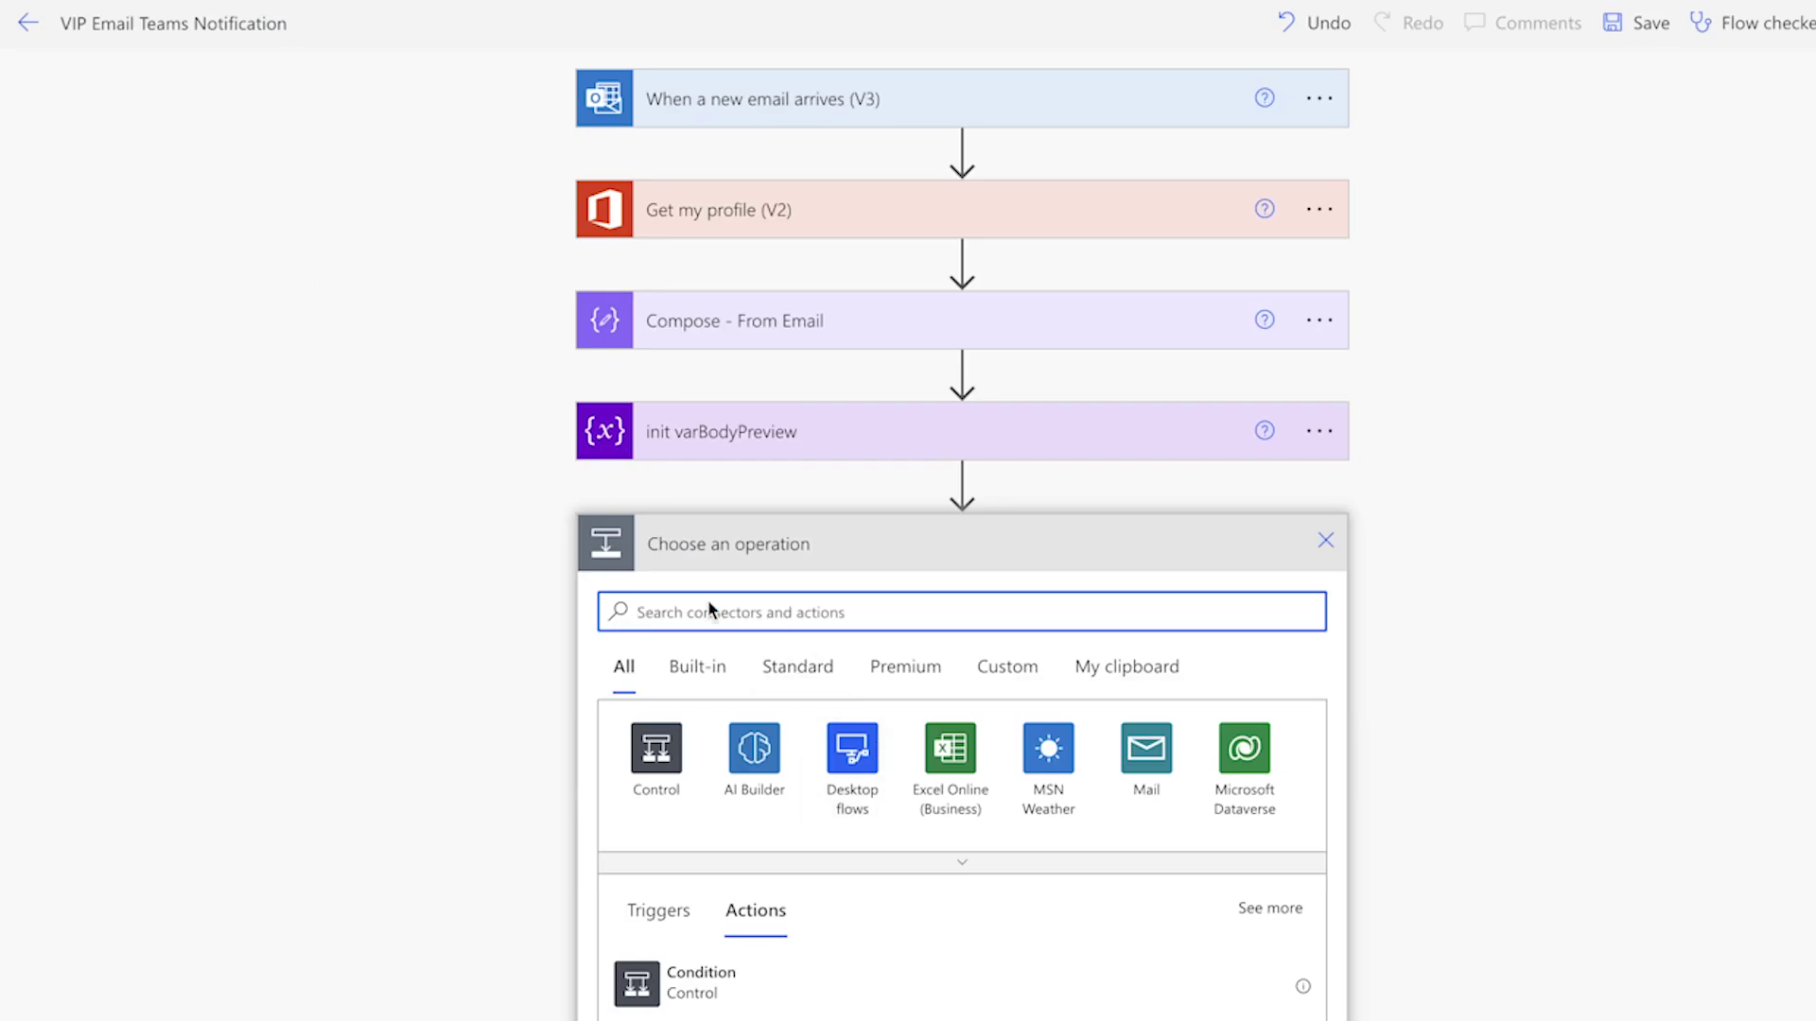
type("compose")
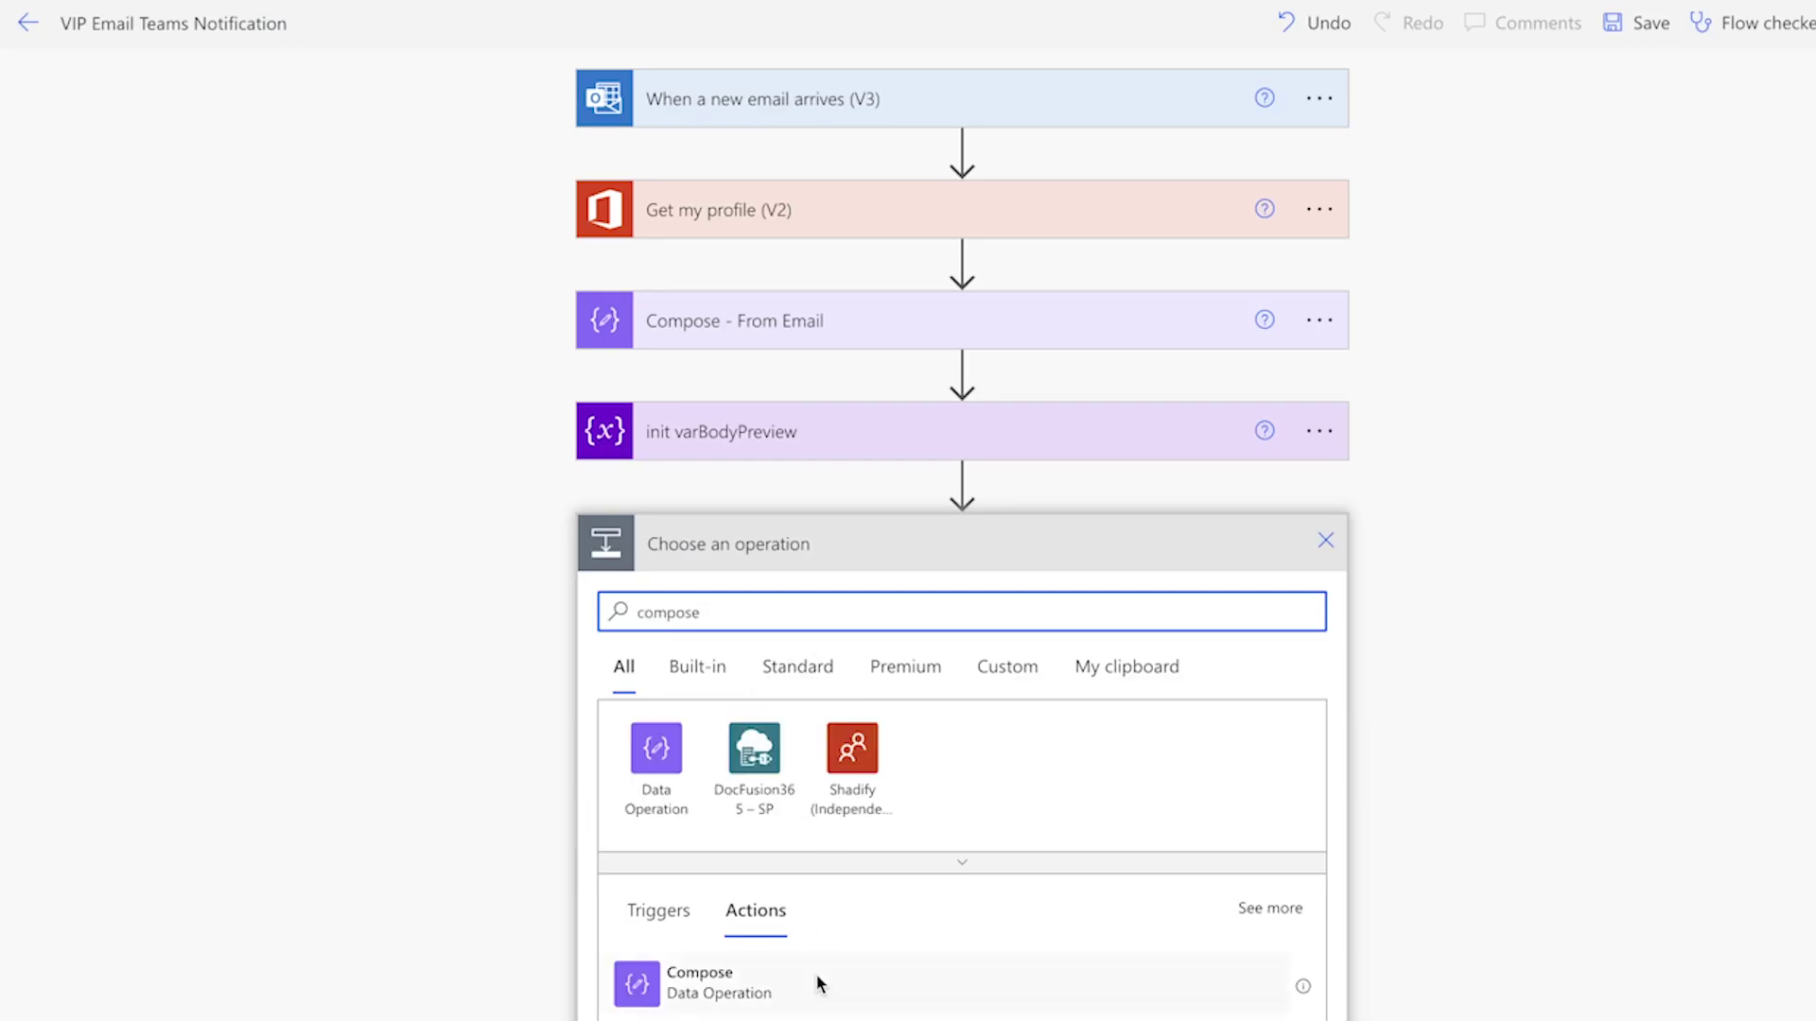
Step: Add a Compose 'Message Preview Length' with expression length(variables('varBodyPreview'))
left_click(818, 982)
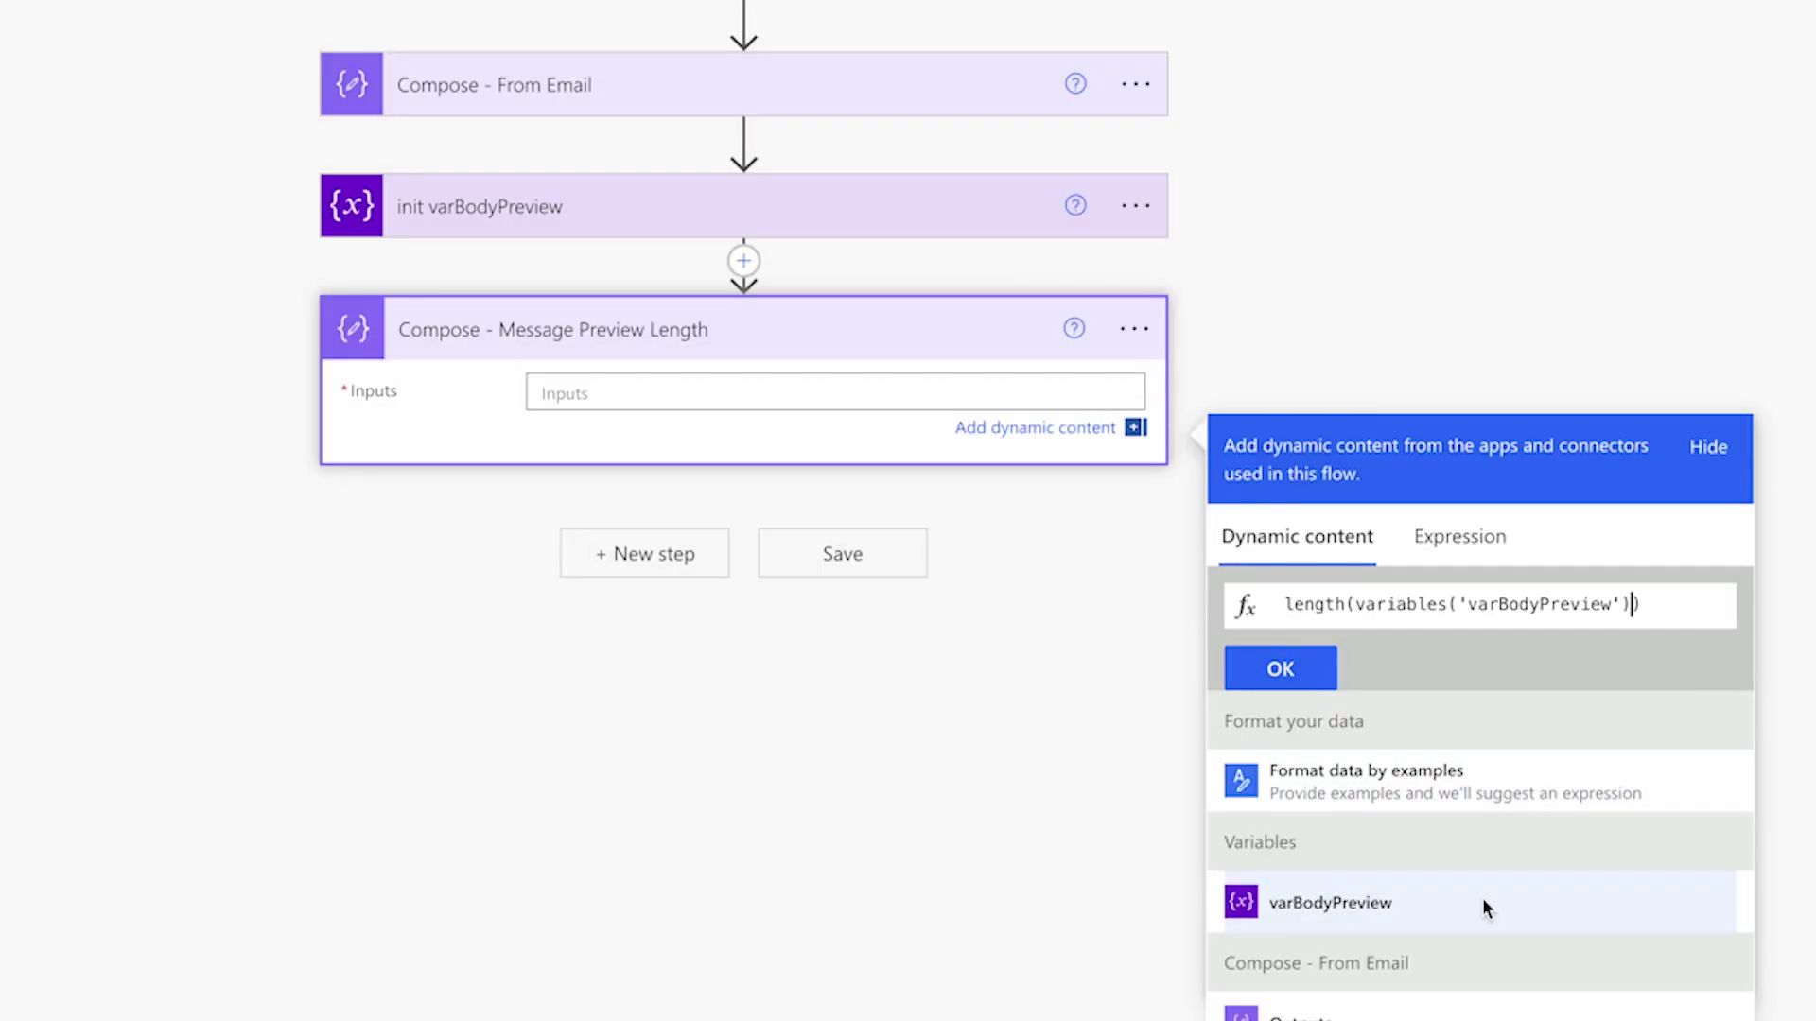
left_click(1282, 669)
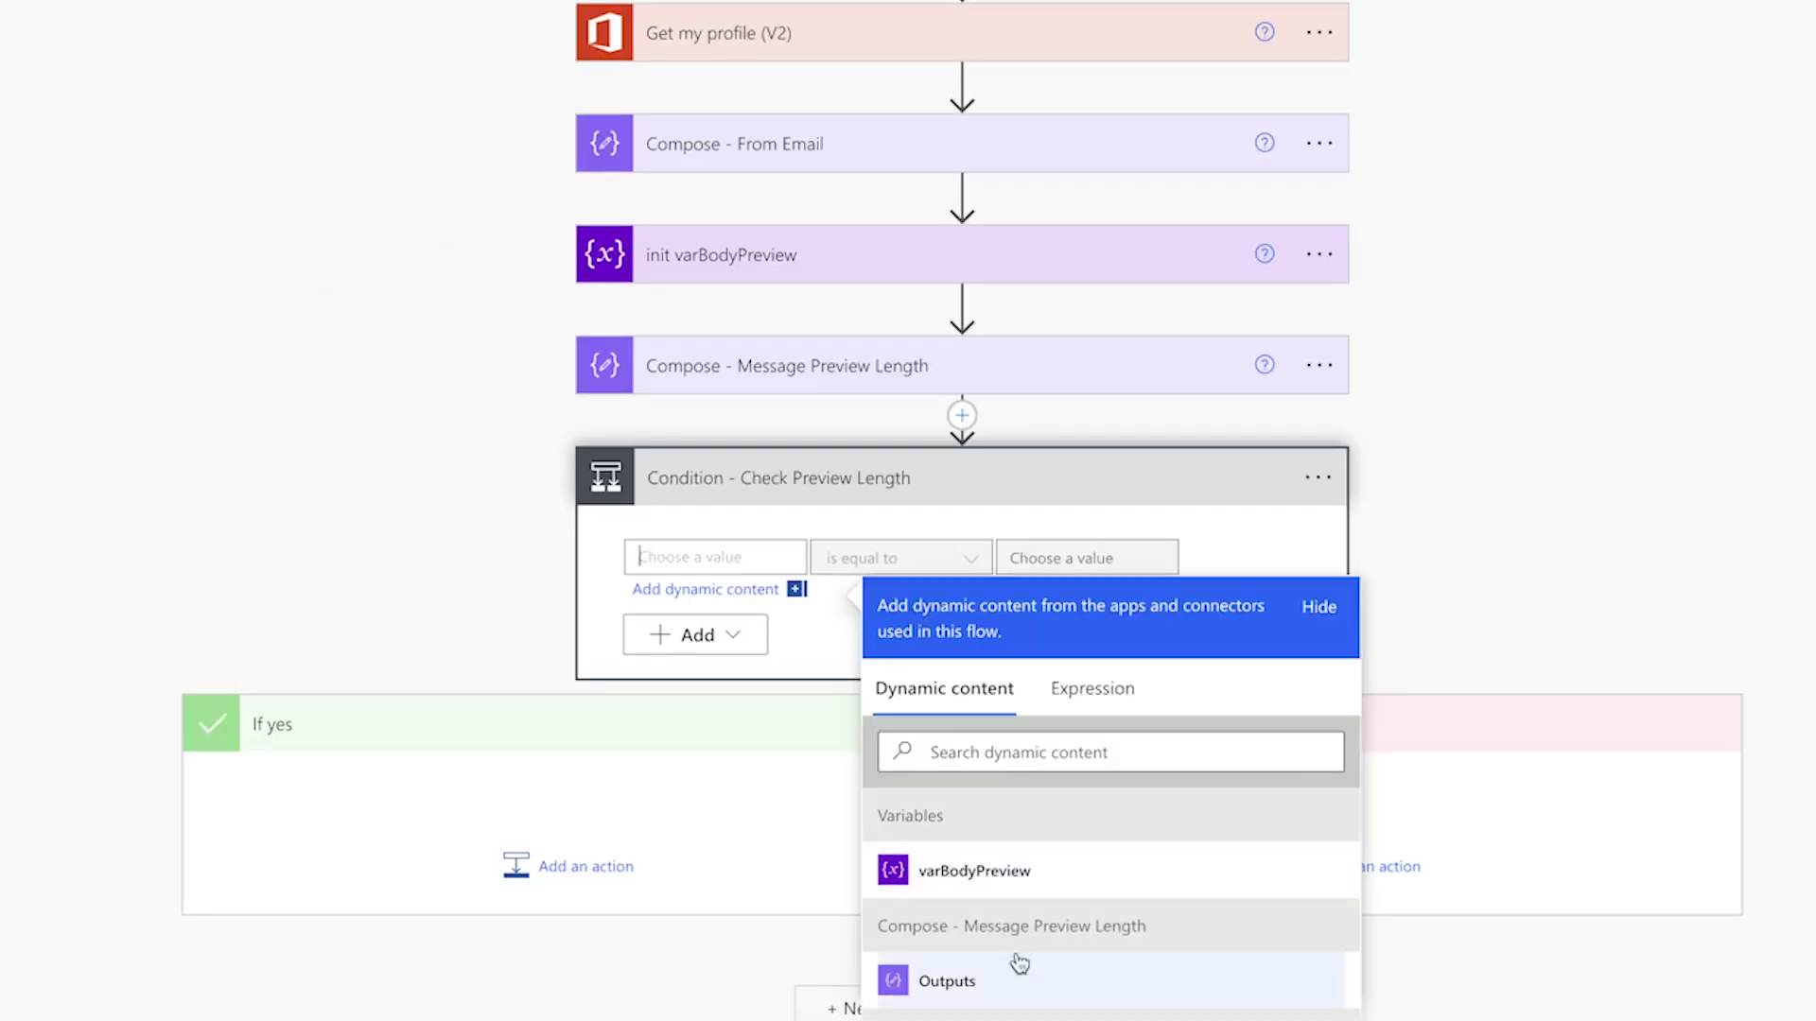
Step: Make the Check Preview Length condition test whether Outputs is greater than 140
left_click(1024, 988)
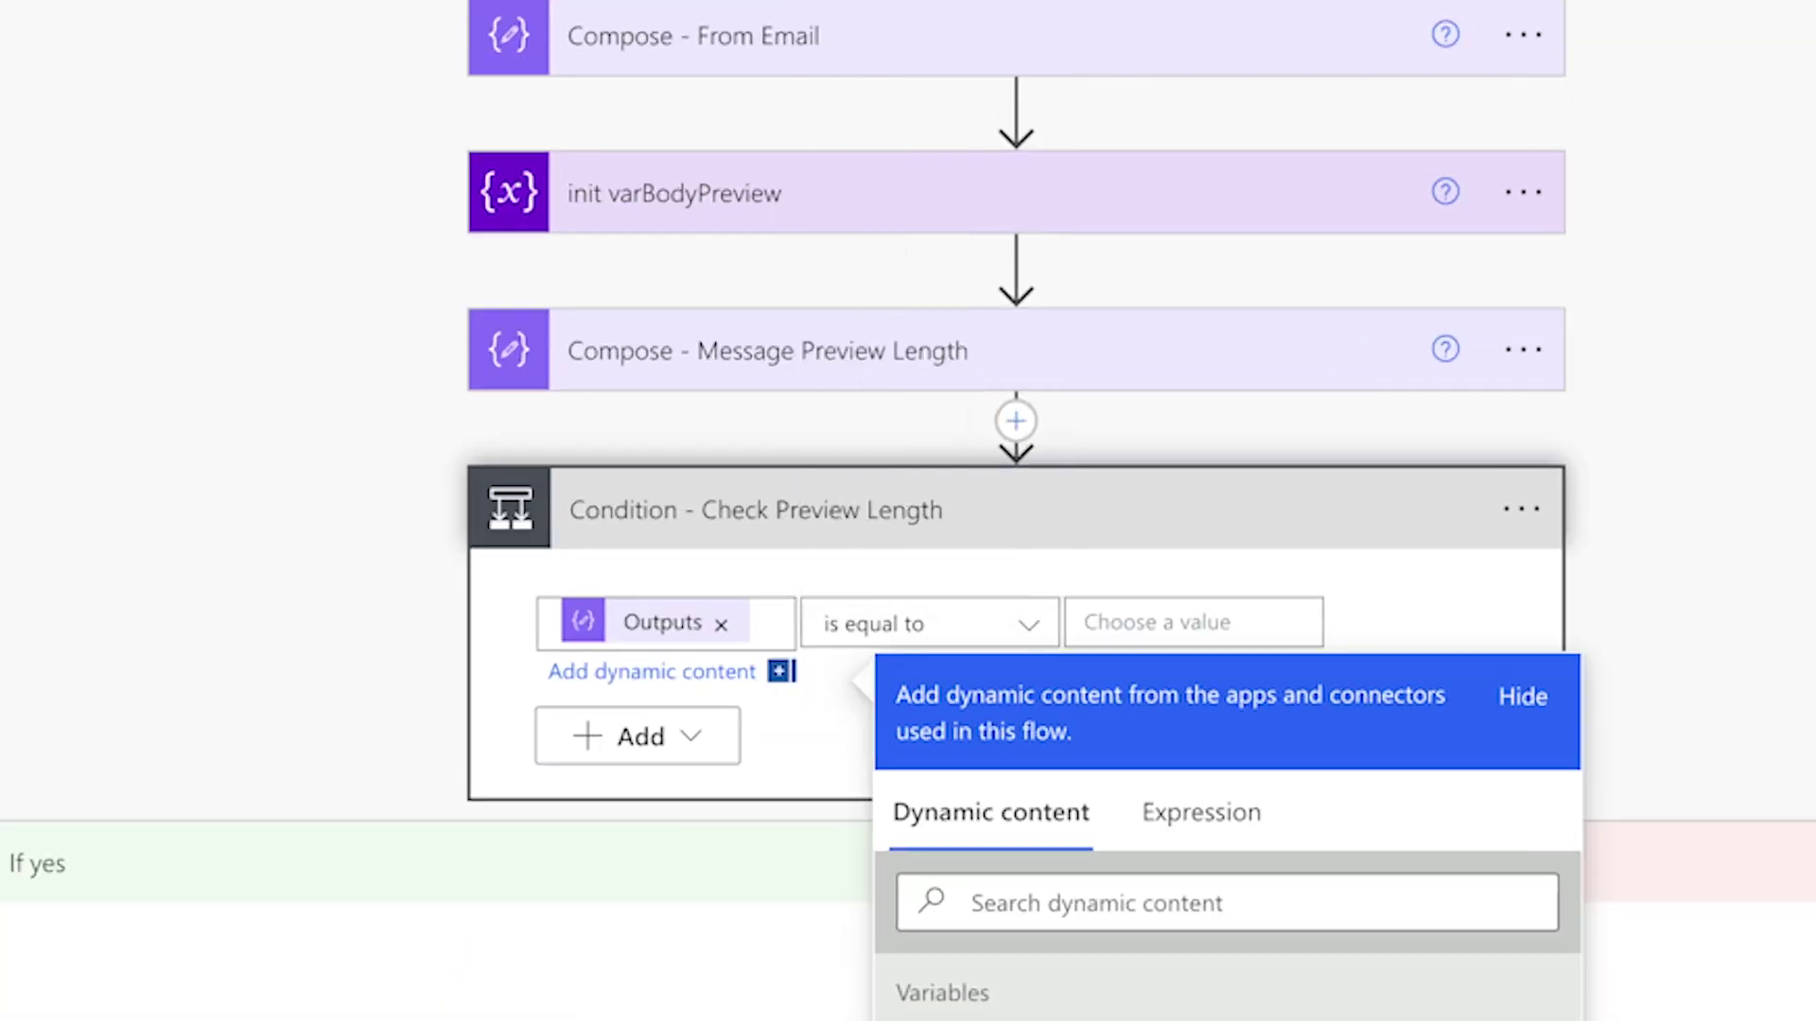
left_click(900, 558)
left_click(889, 105)
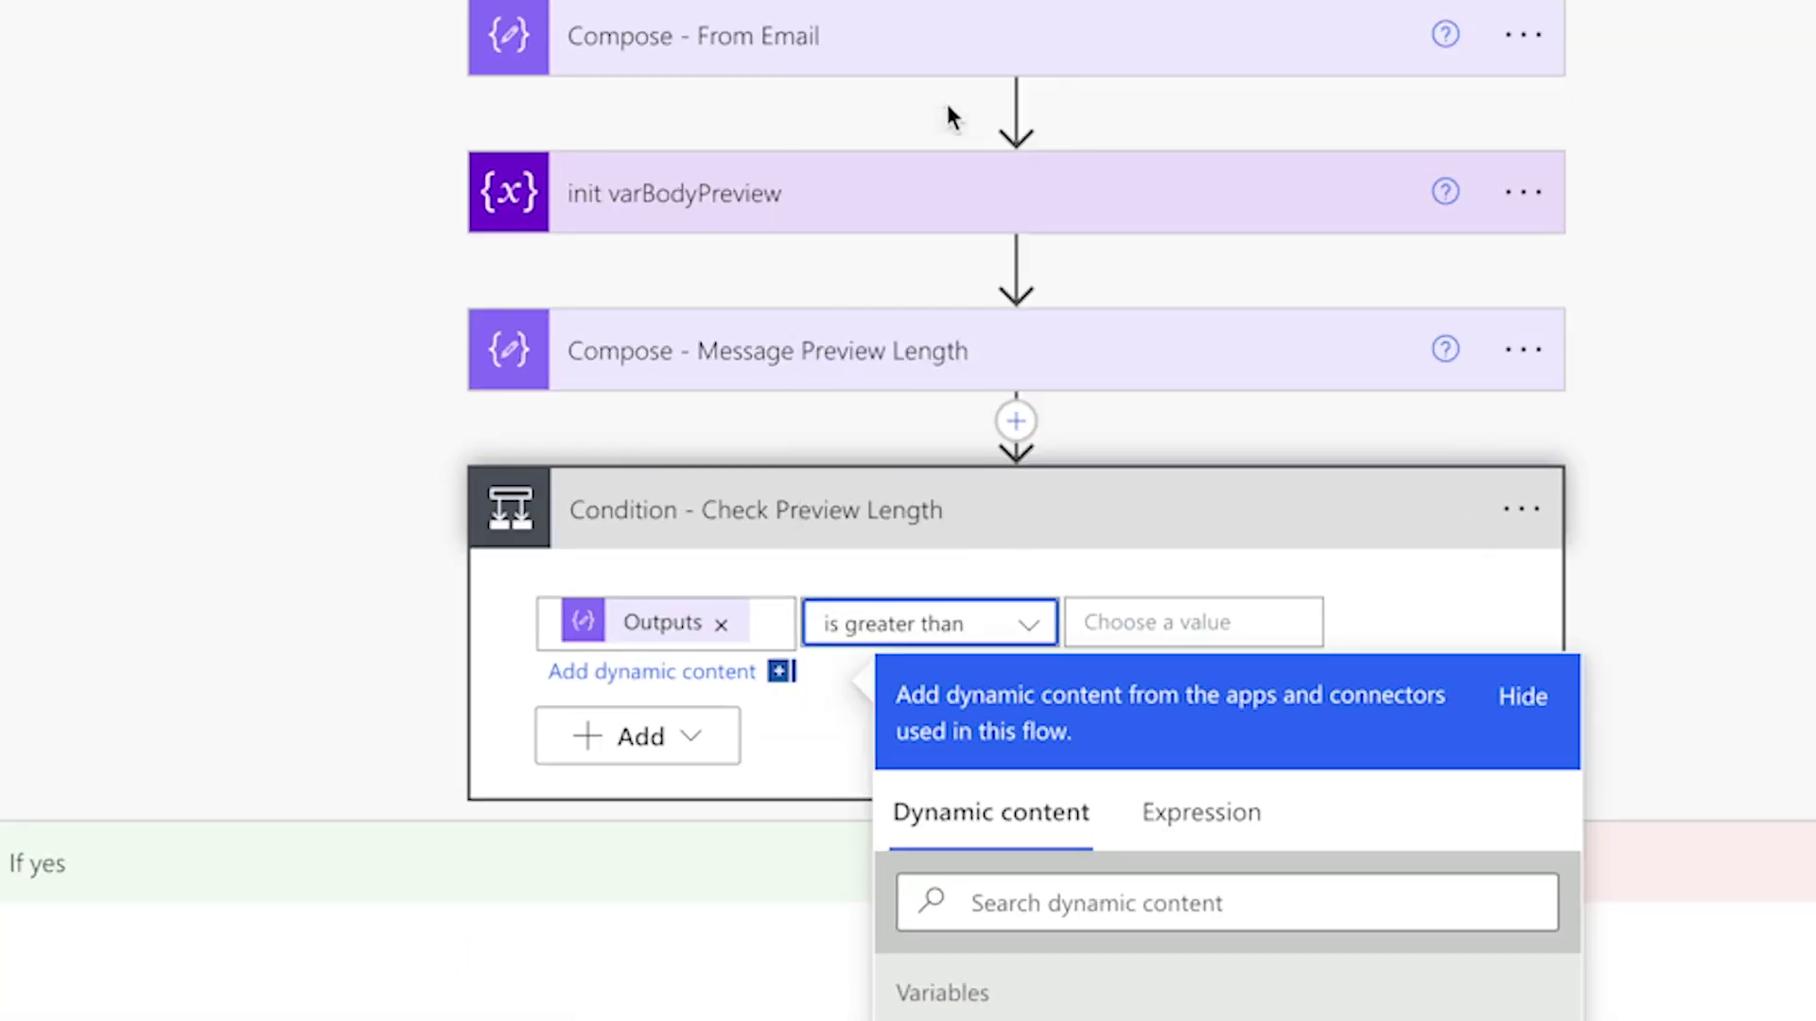
left_click(1192, 621)
type("1")
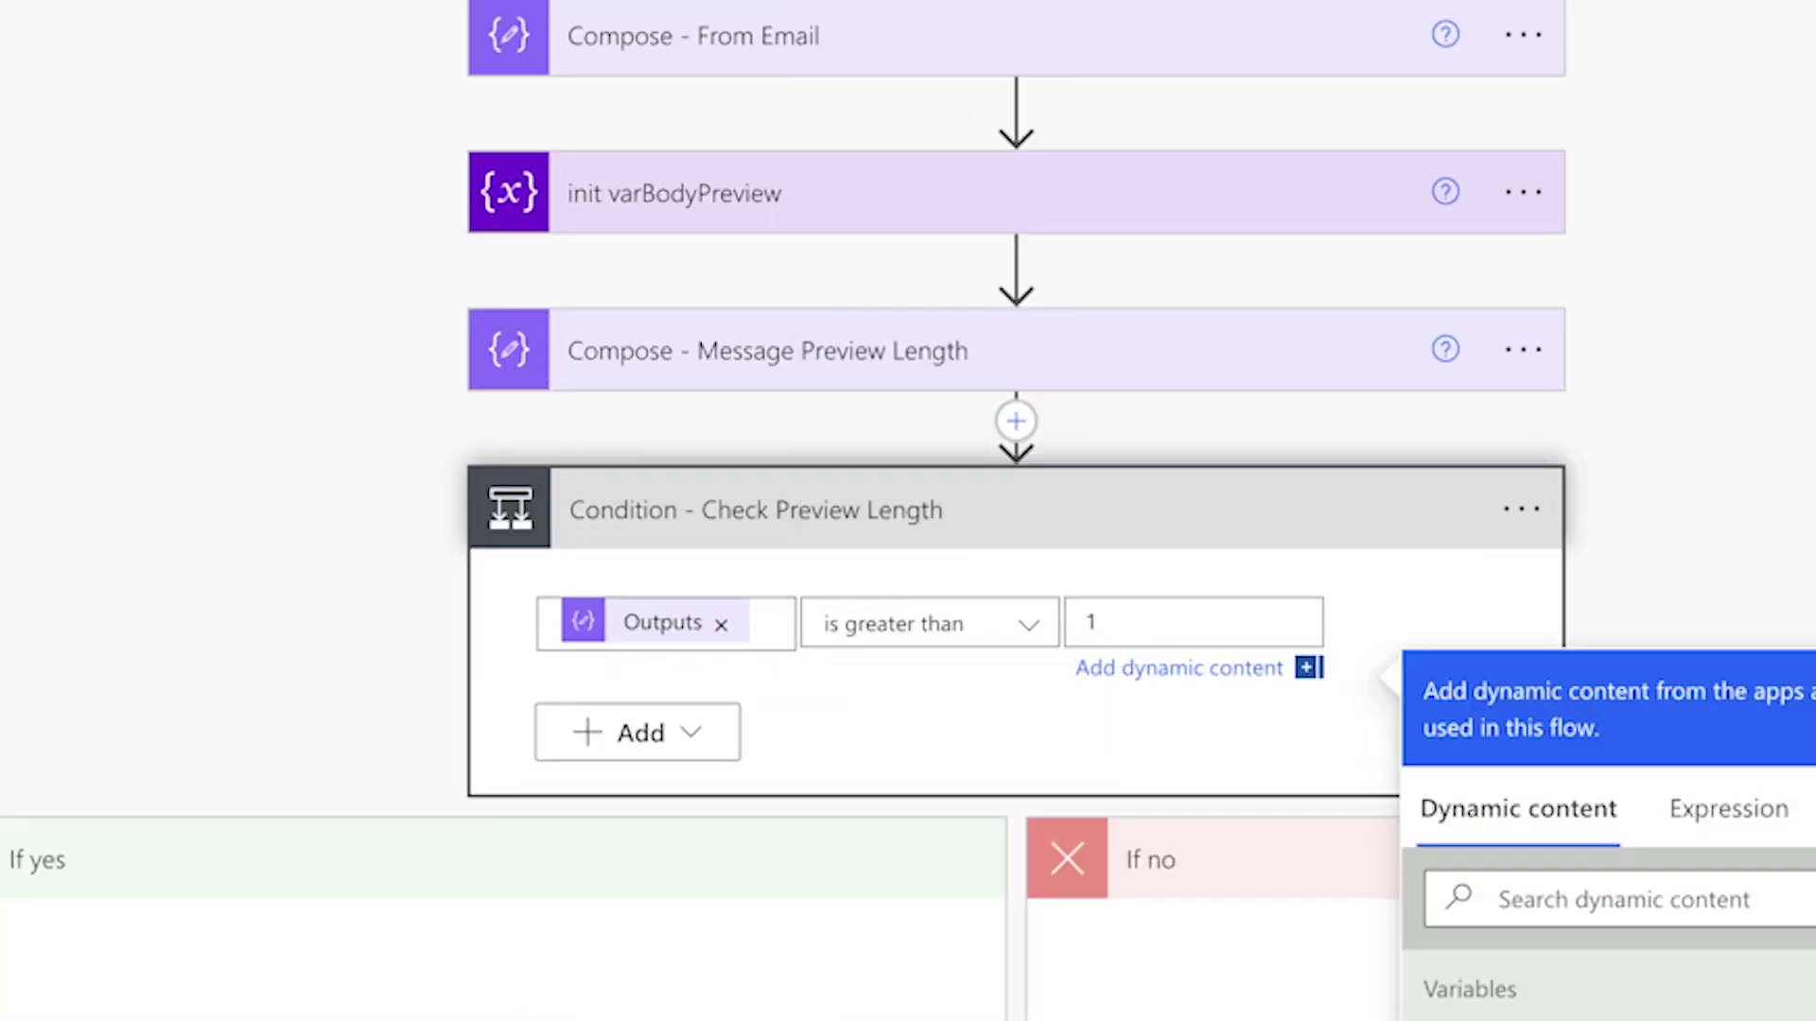
type("40")
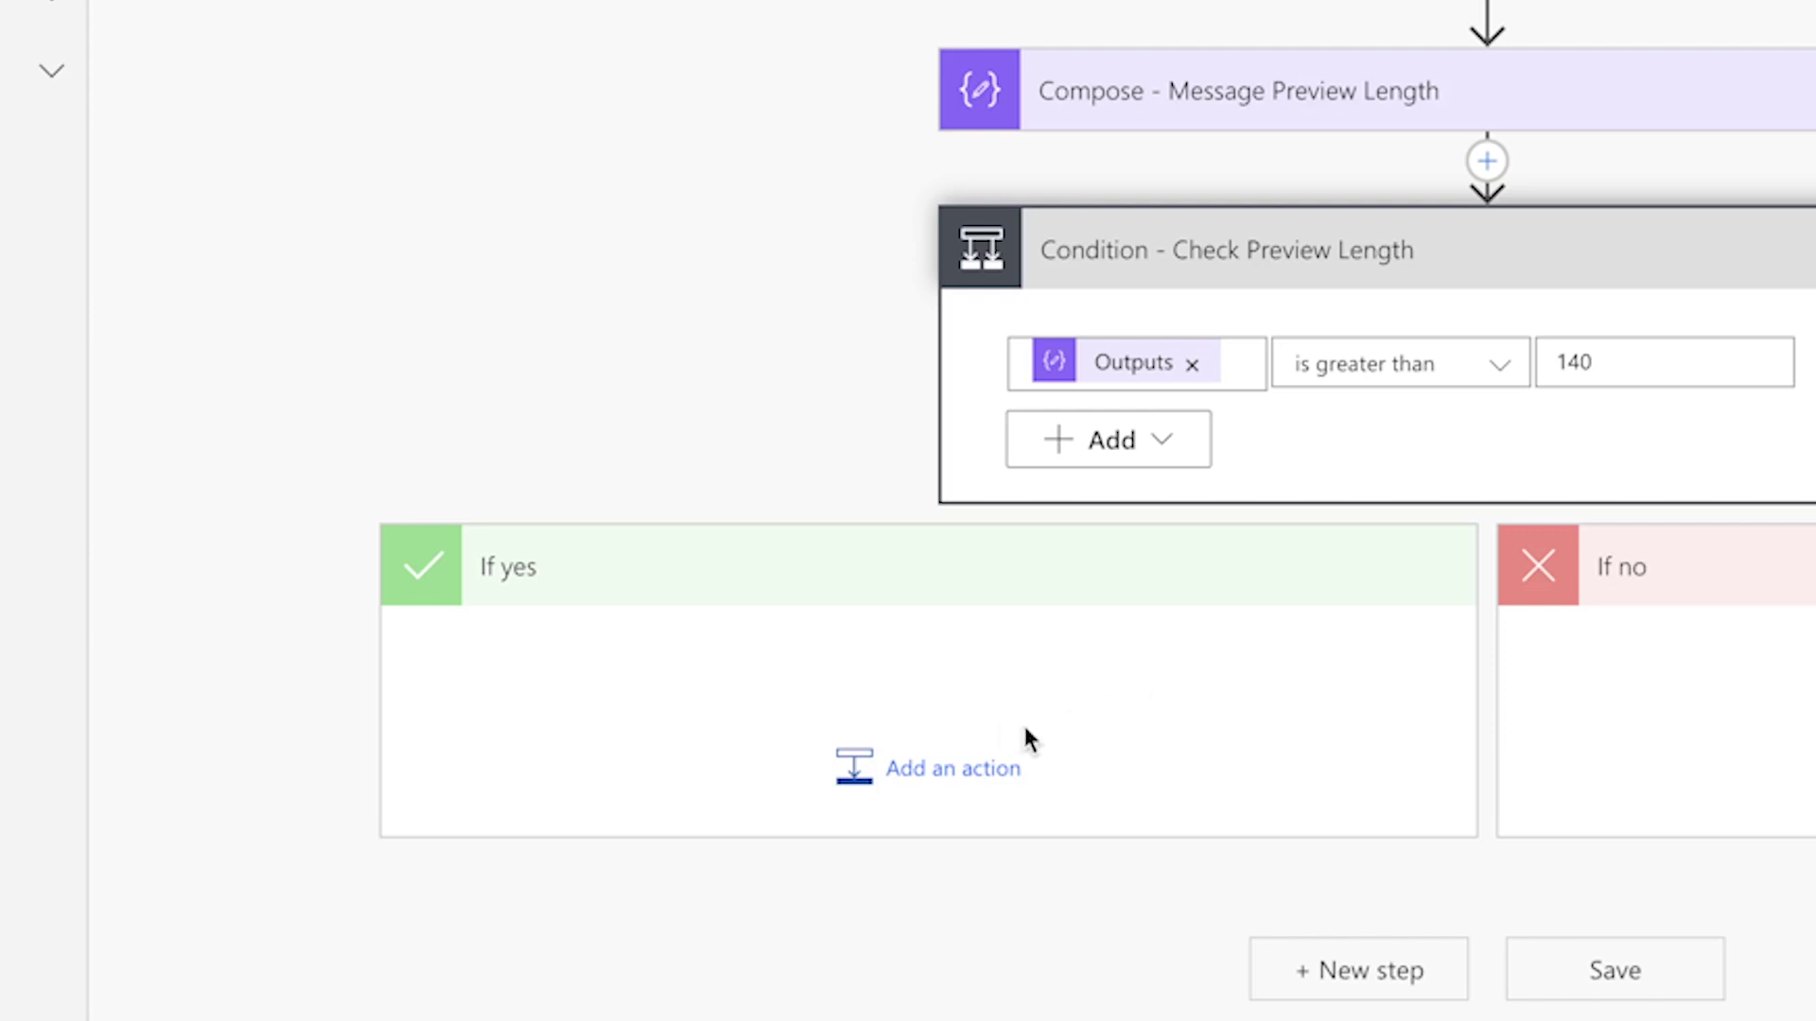
left_click(993, 767)
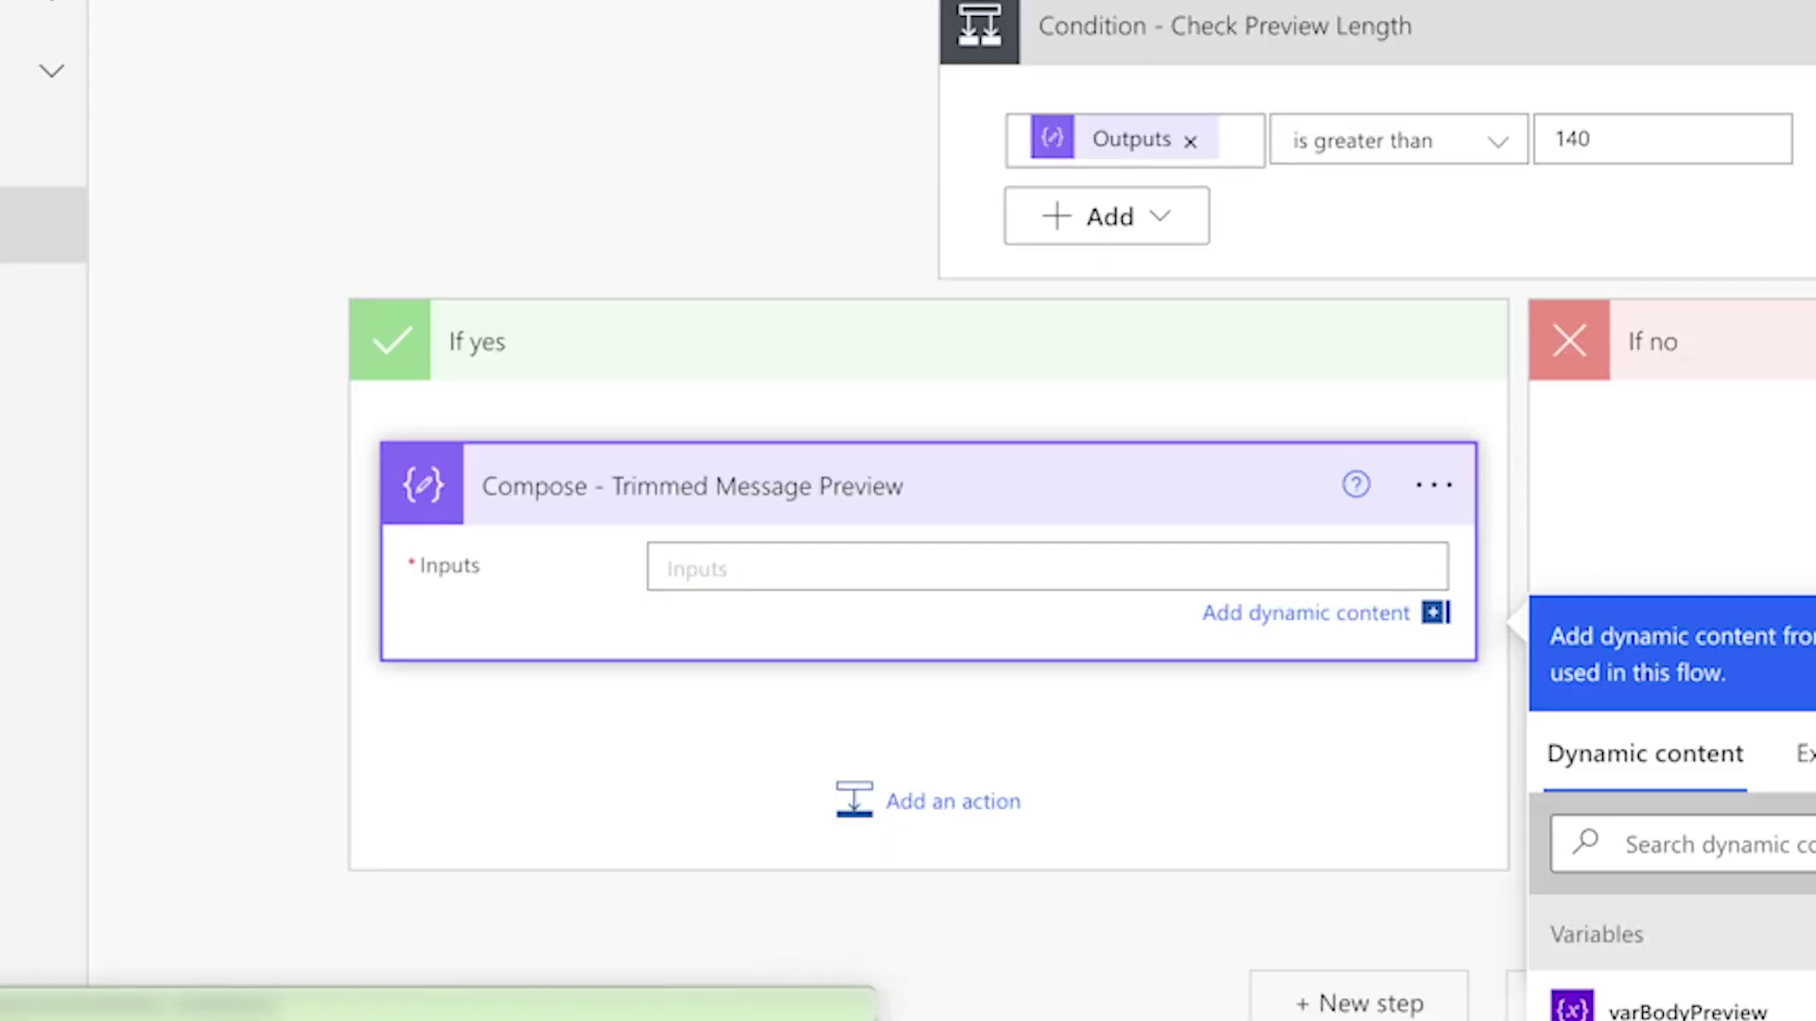
type("substring")
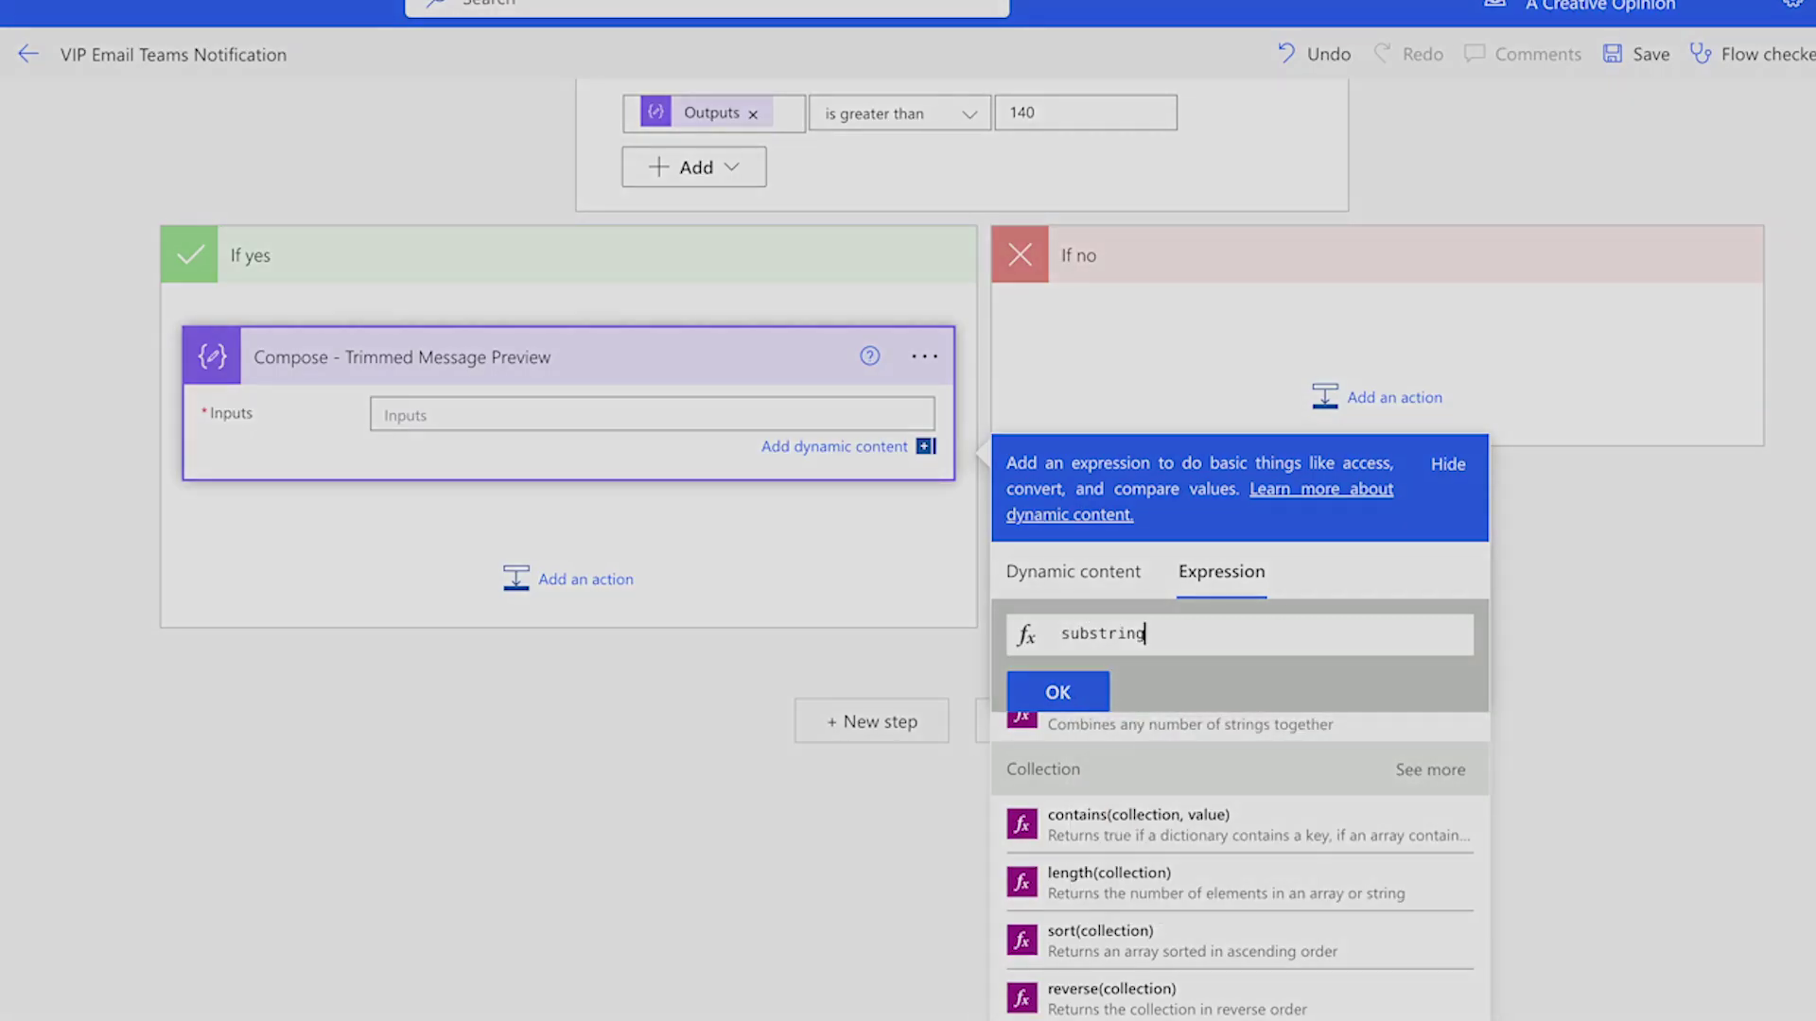
Step: Build substring(variables('varBodyPreview'),0,140) as the Trimmed Message Preview Compose expression
key("Return")
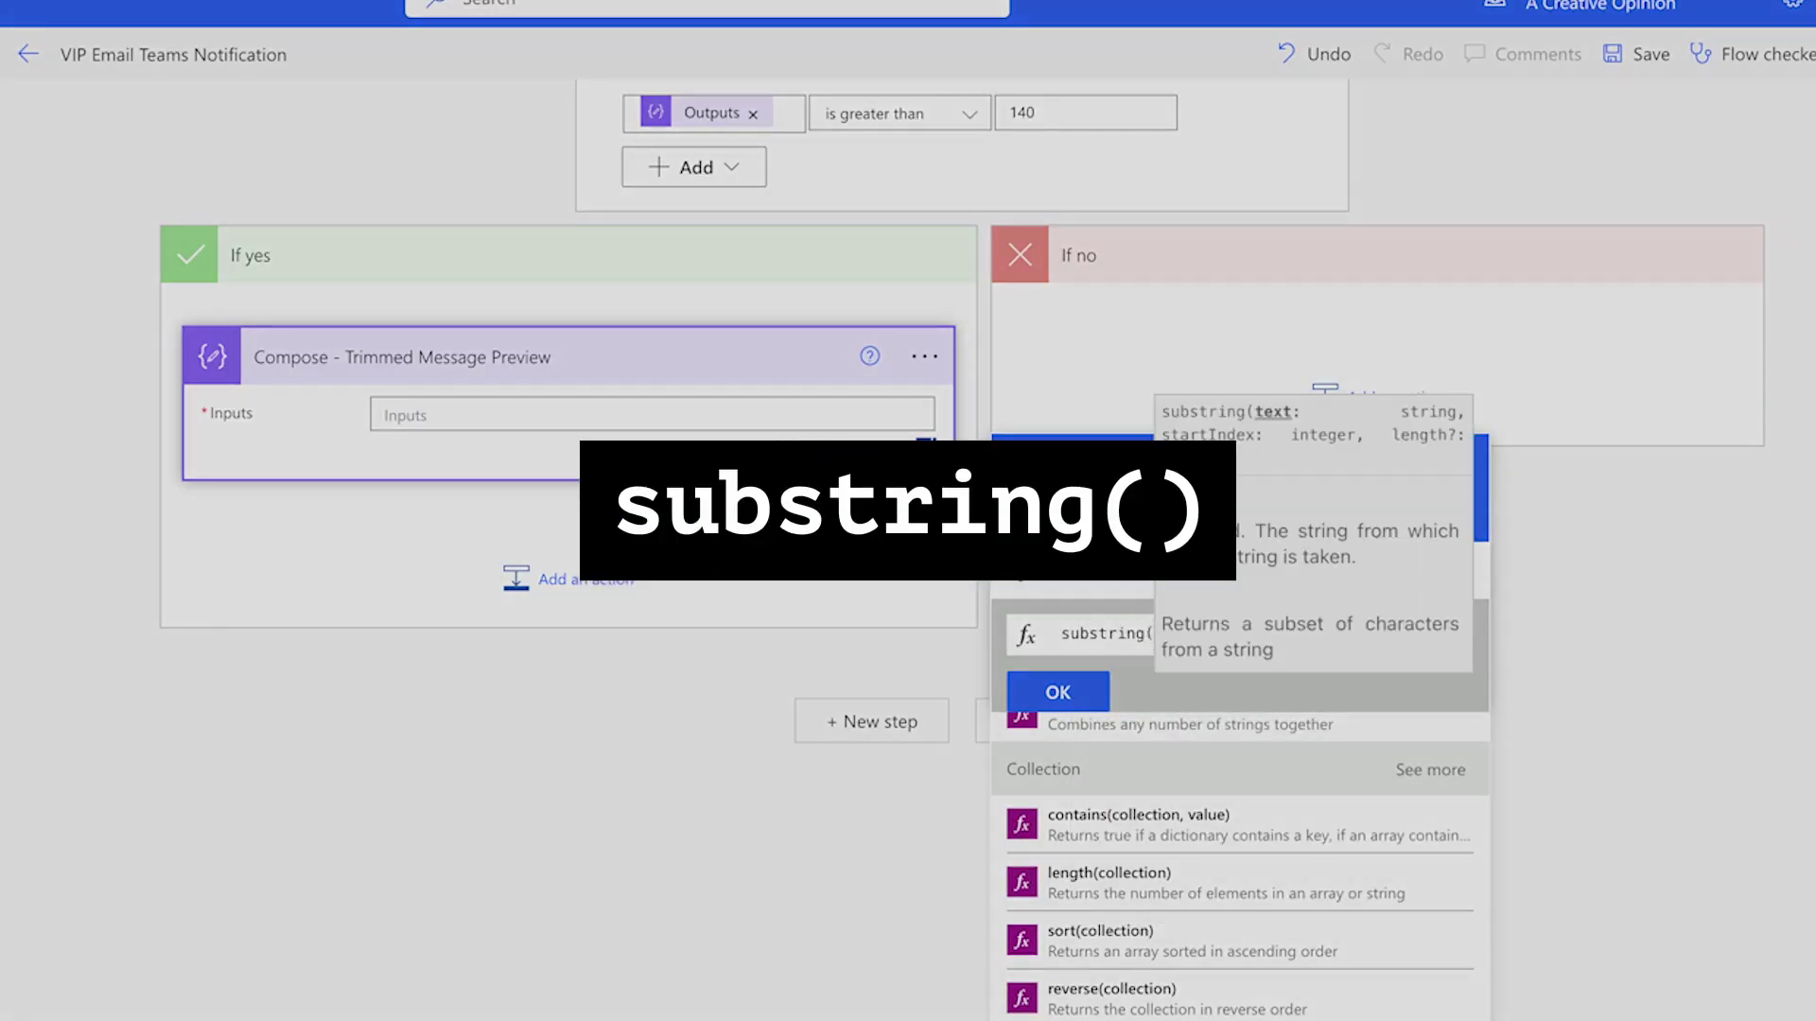
left_click(1073, 571)
scroll(1168, 813, "up", 1)
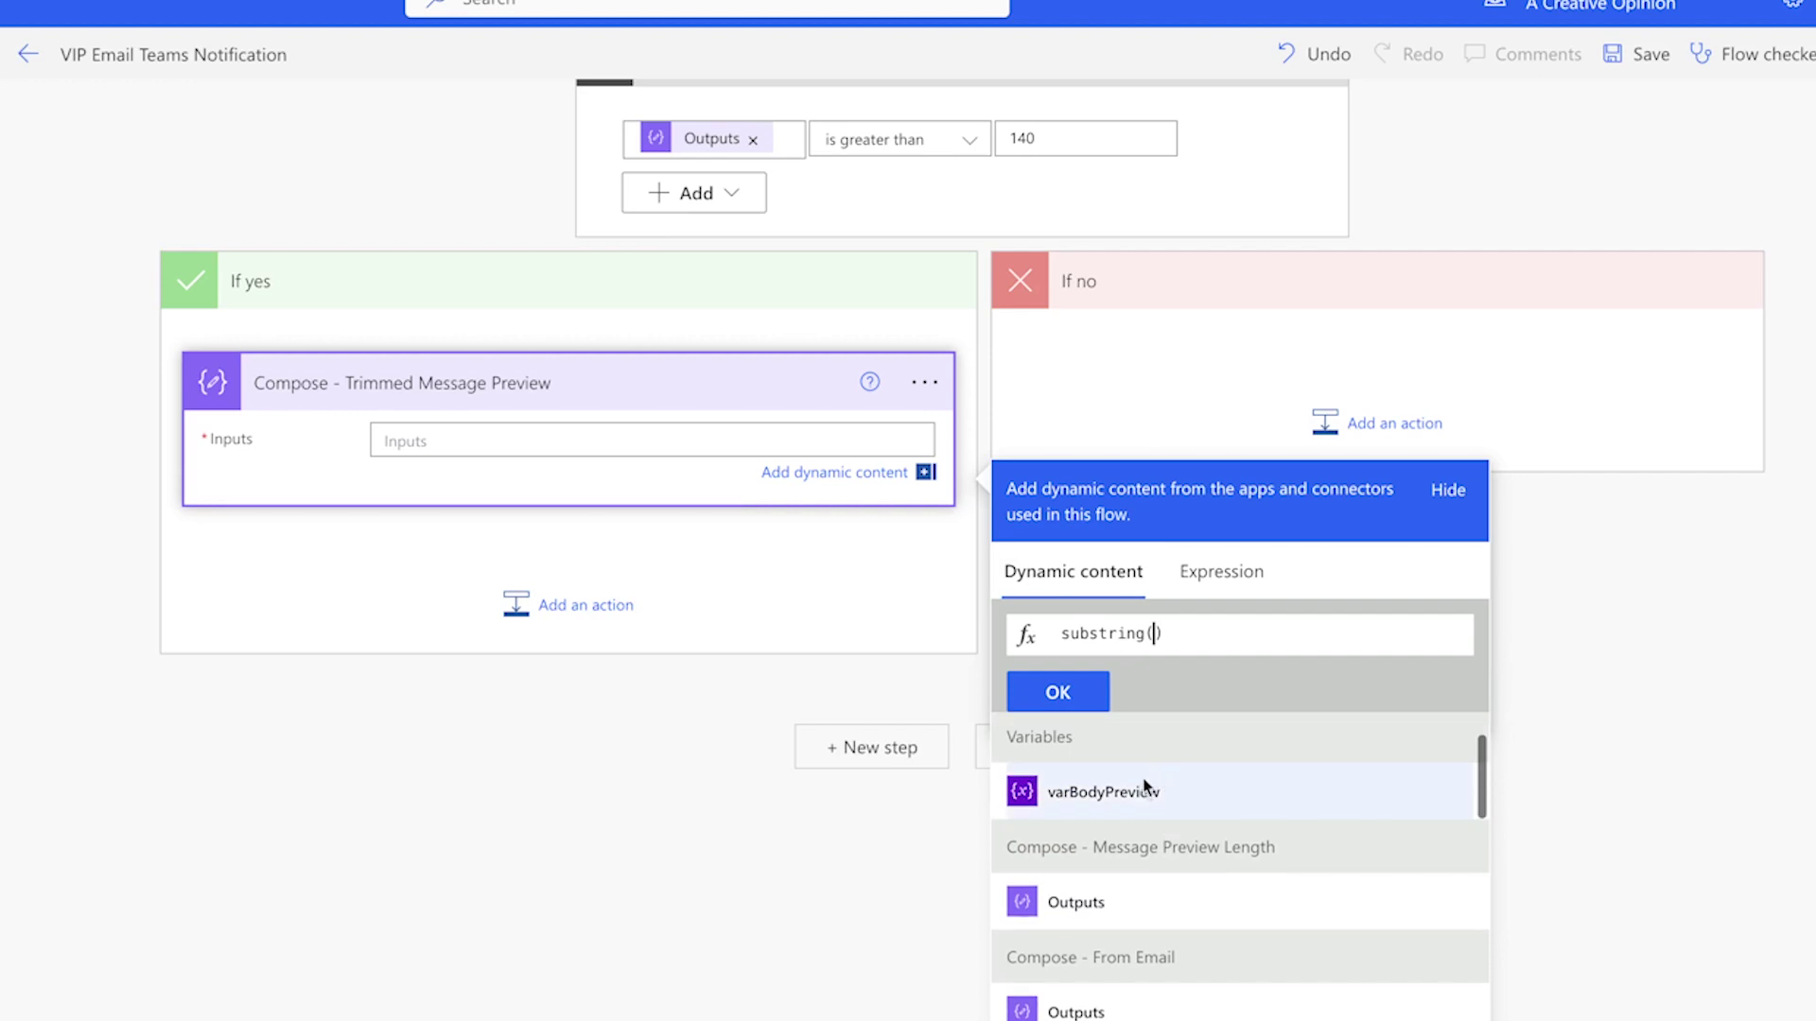
left_click(1143, 795)
type(",")
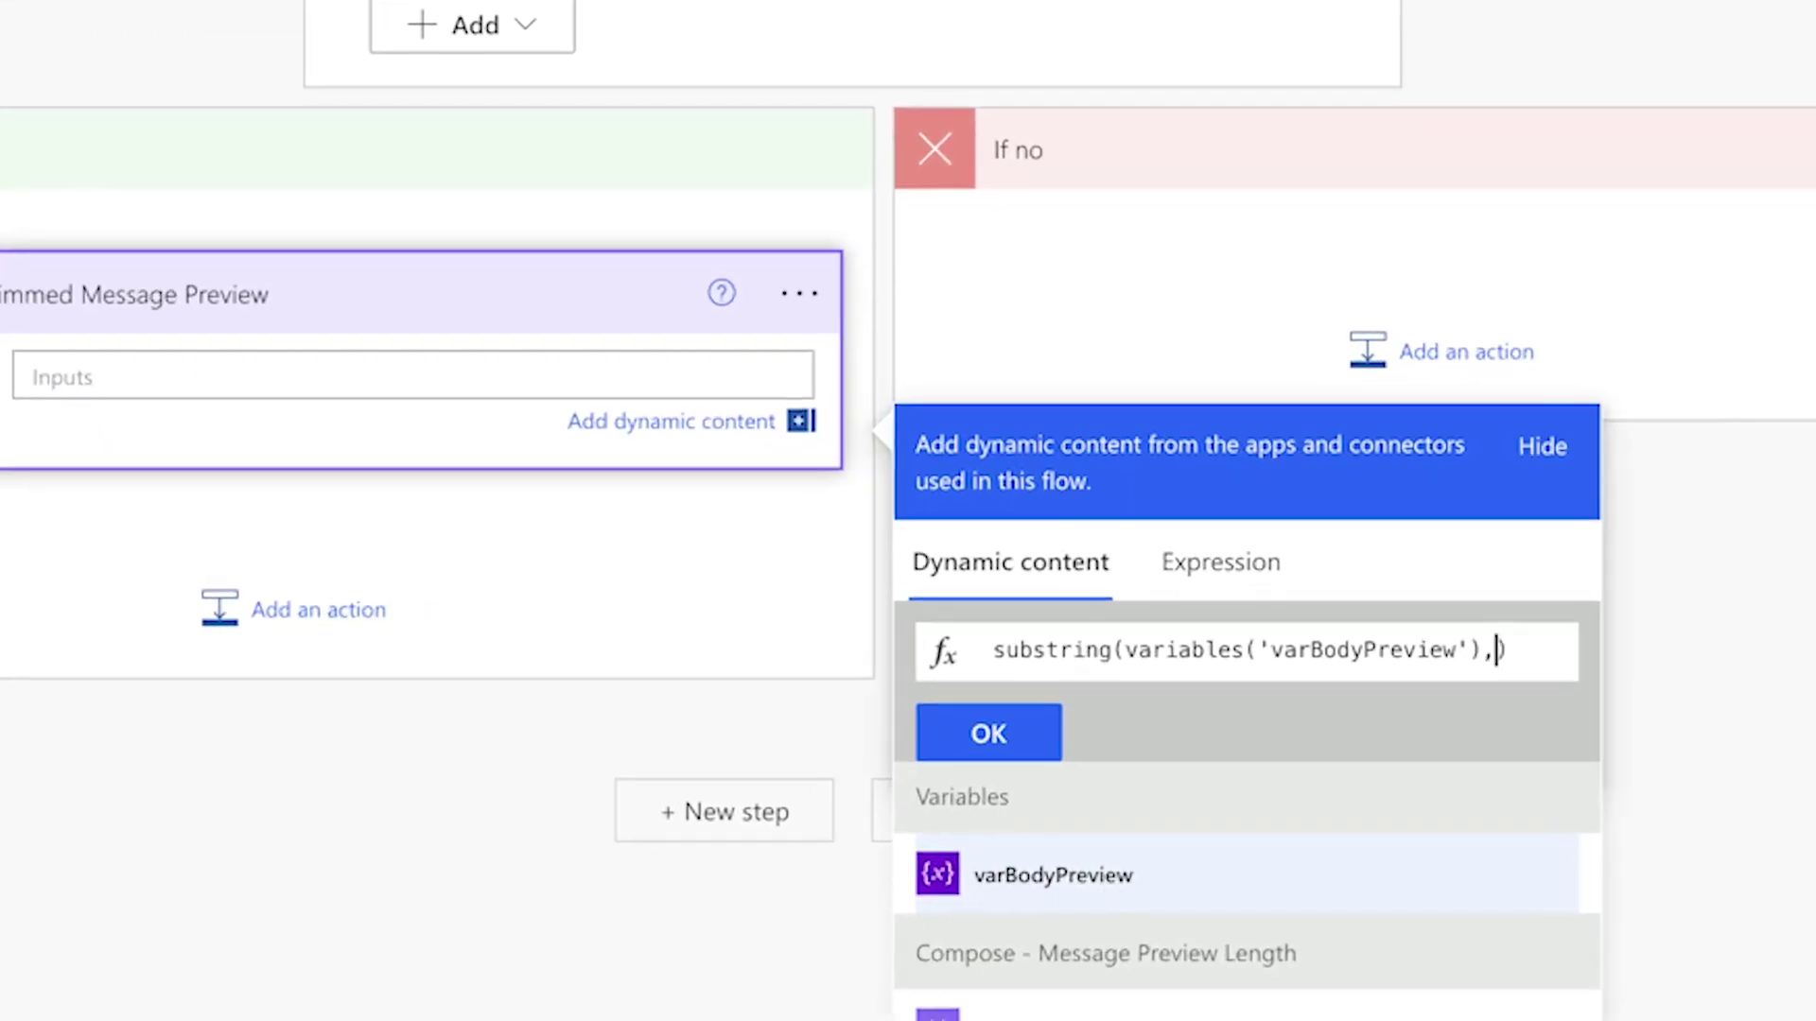
type("0")
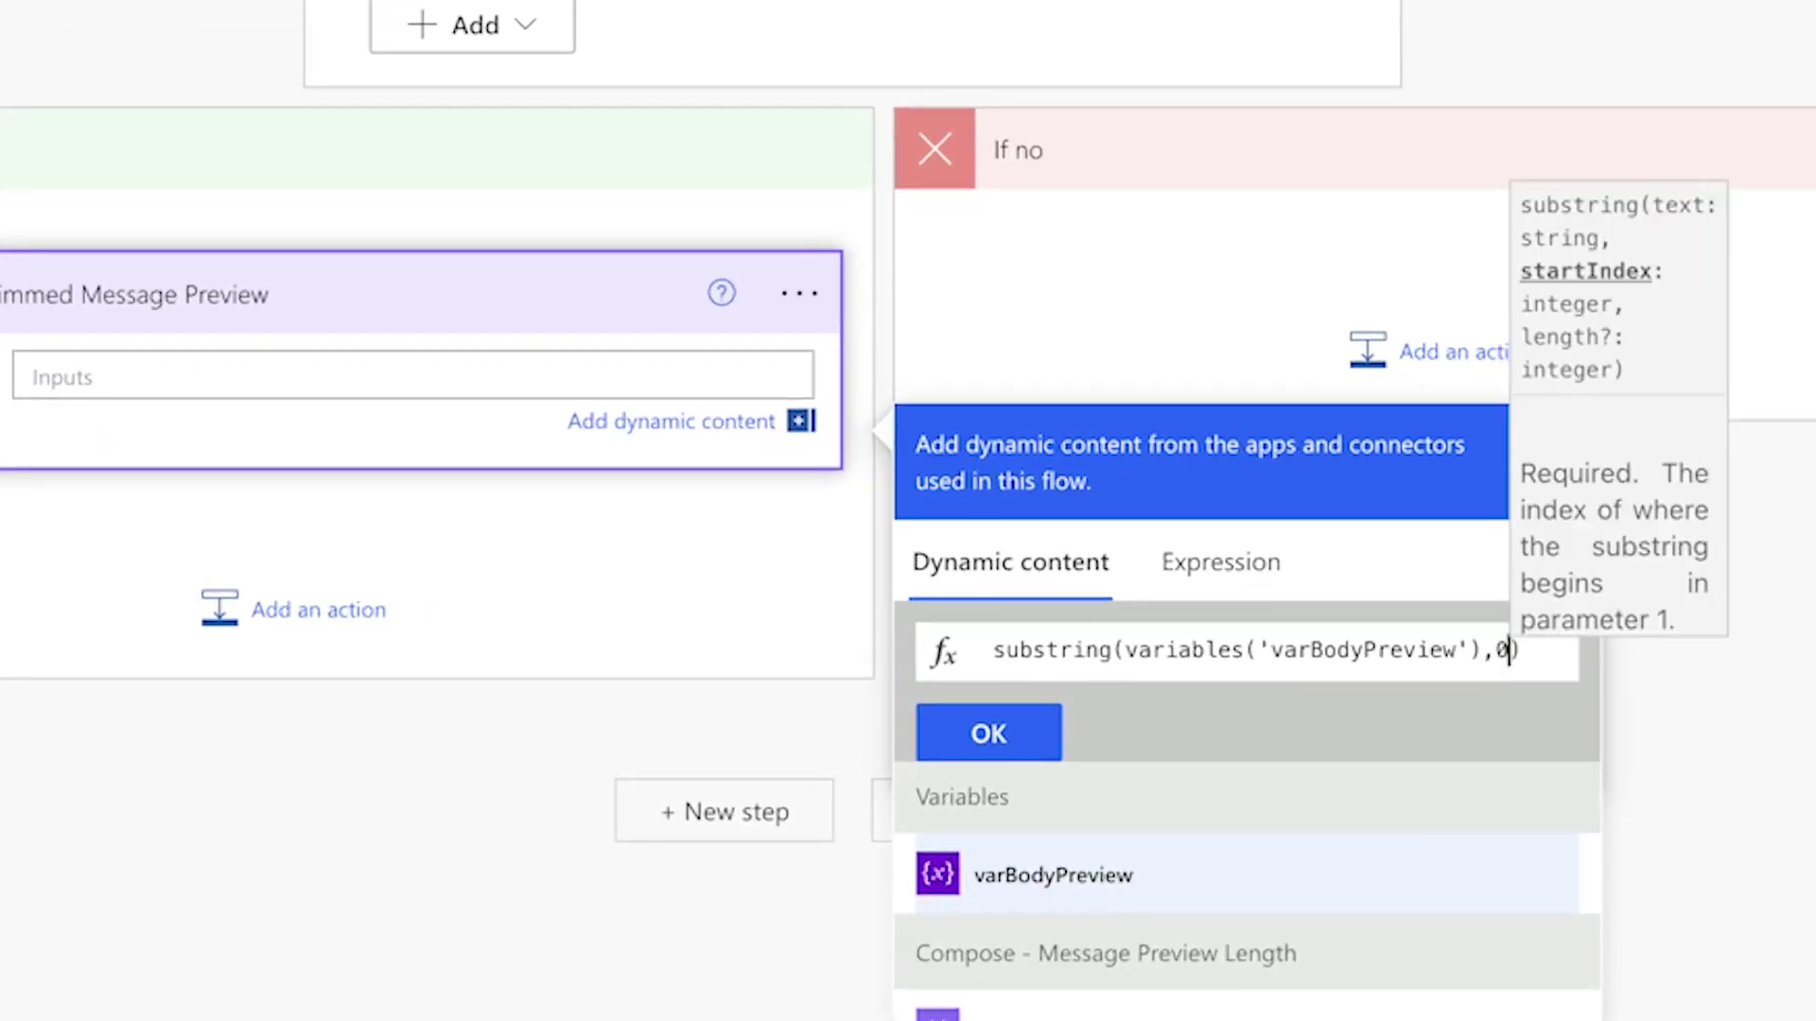
type(",")
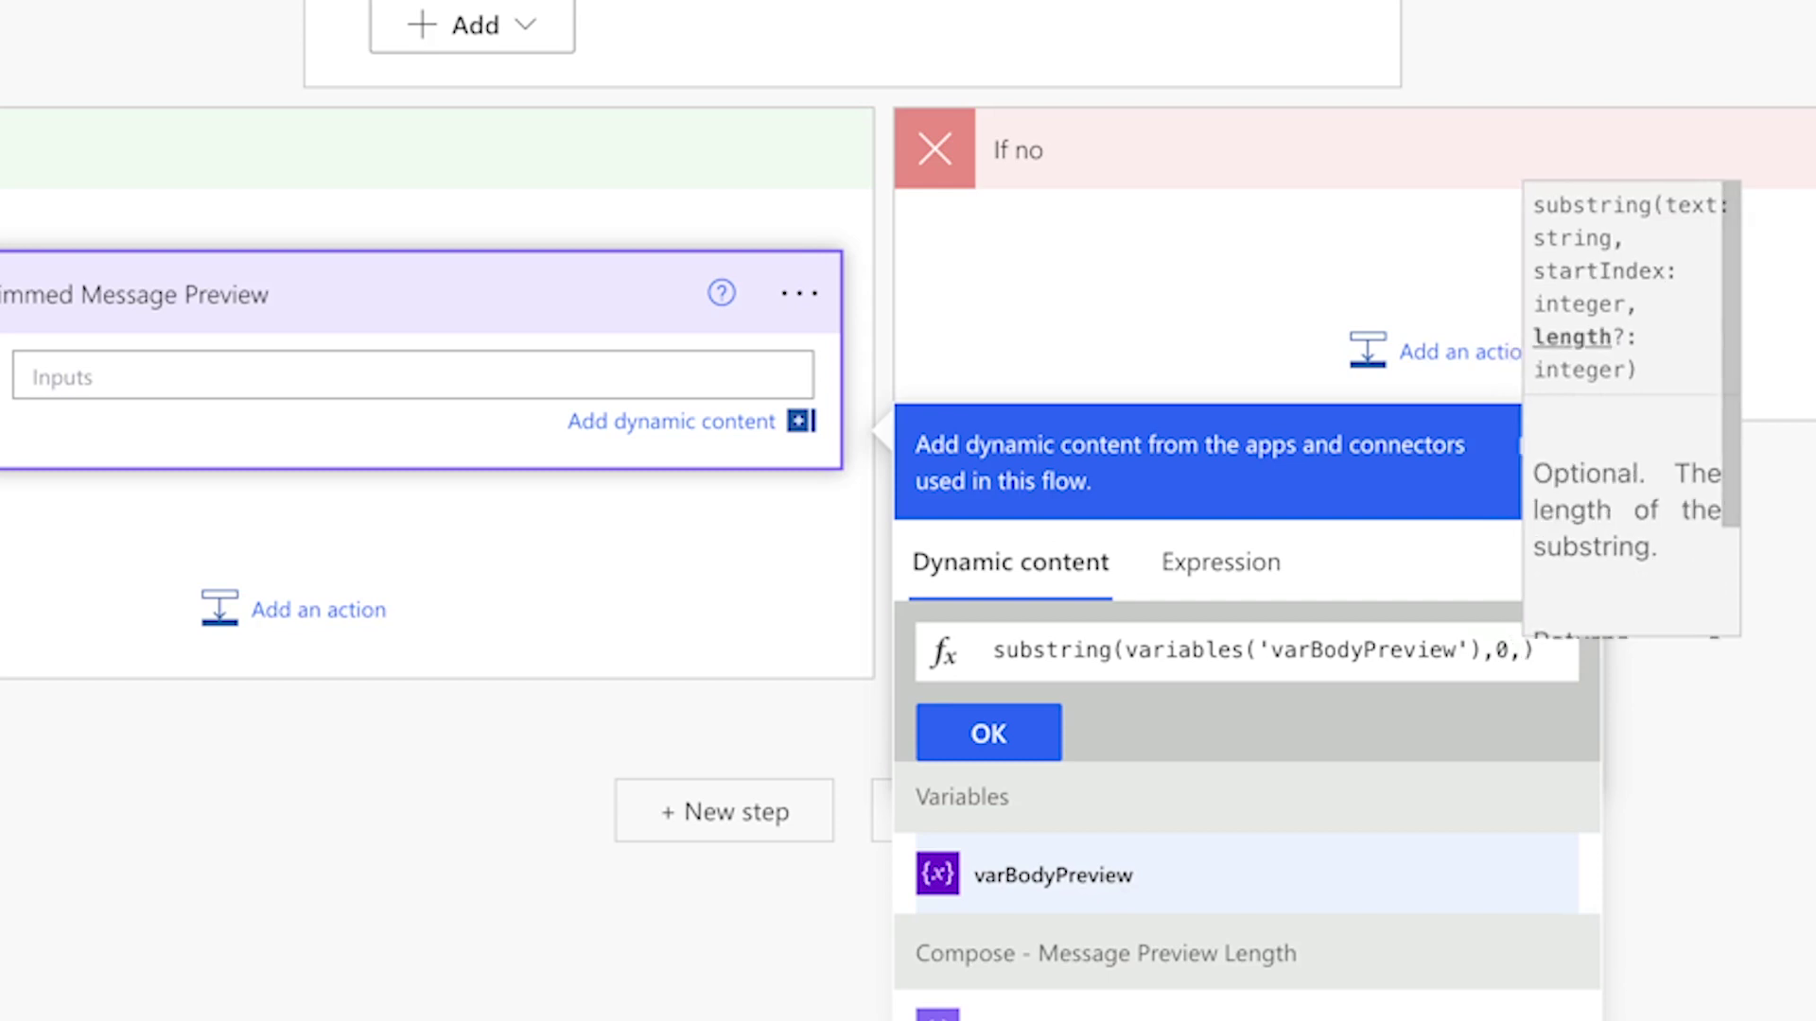
type("140")
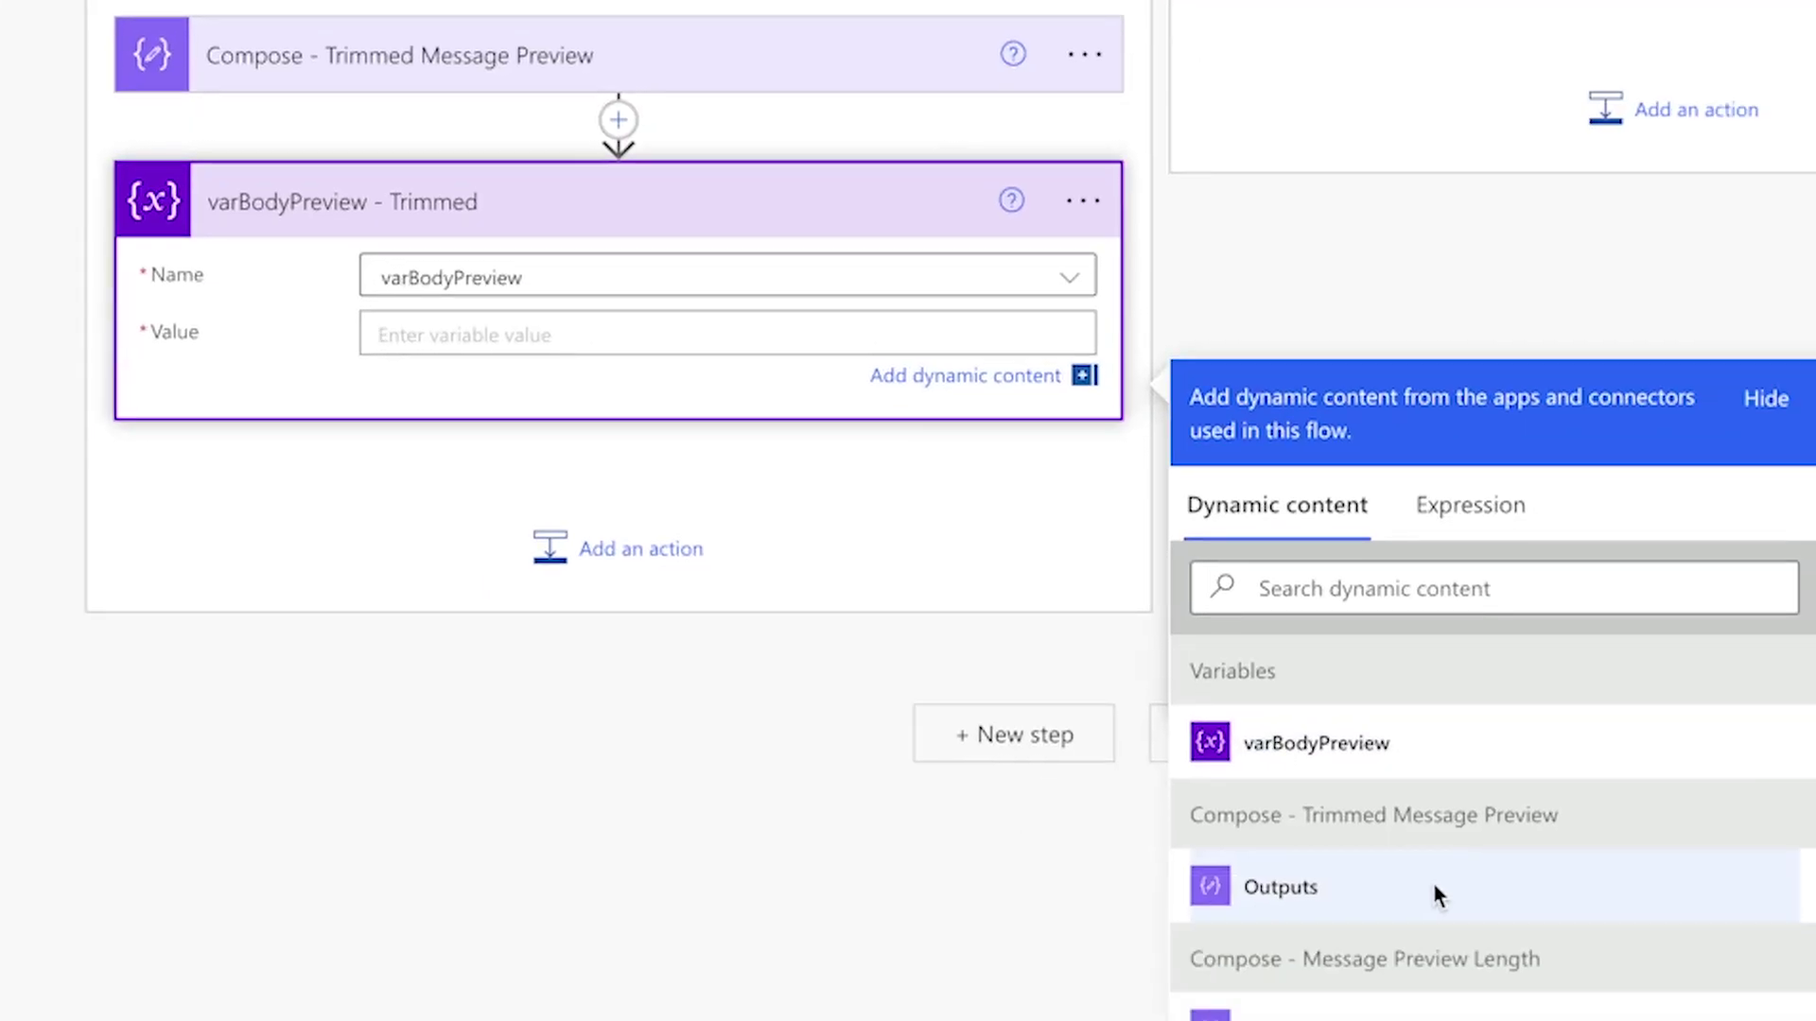
Step: Set varBodyPreview's value to the Compose - Trimmed Message Preview Outputs
left_click(1434, 883)
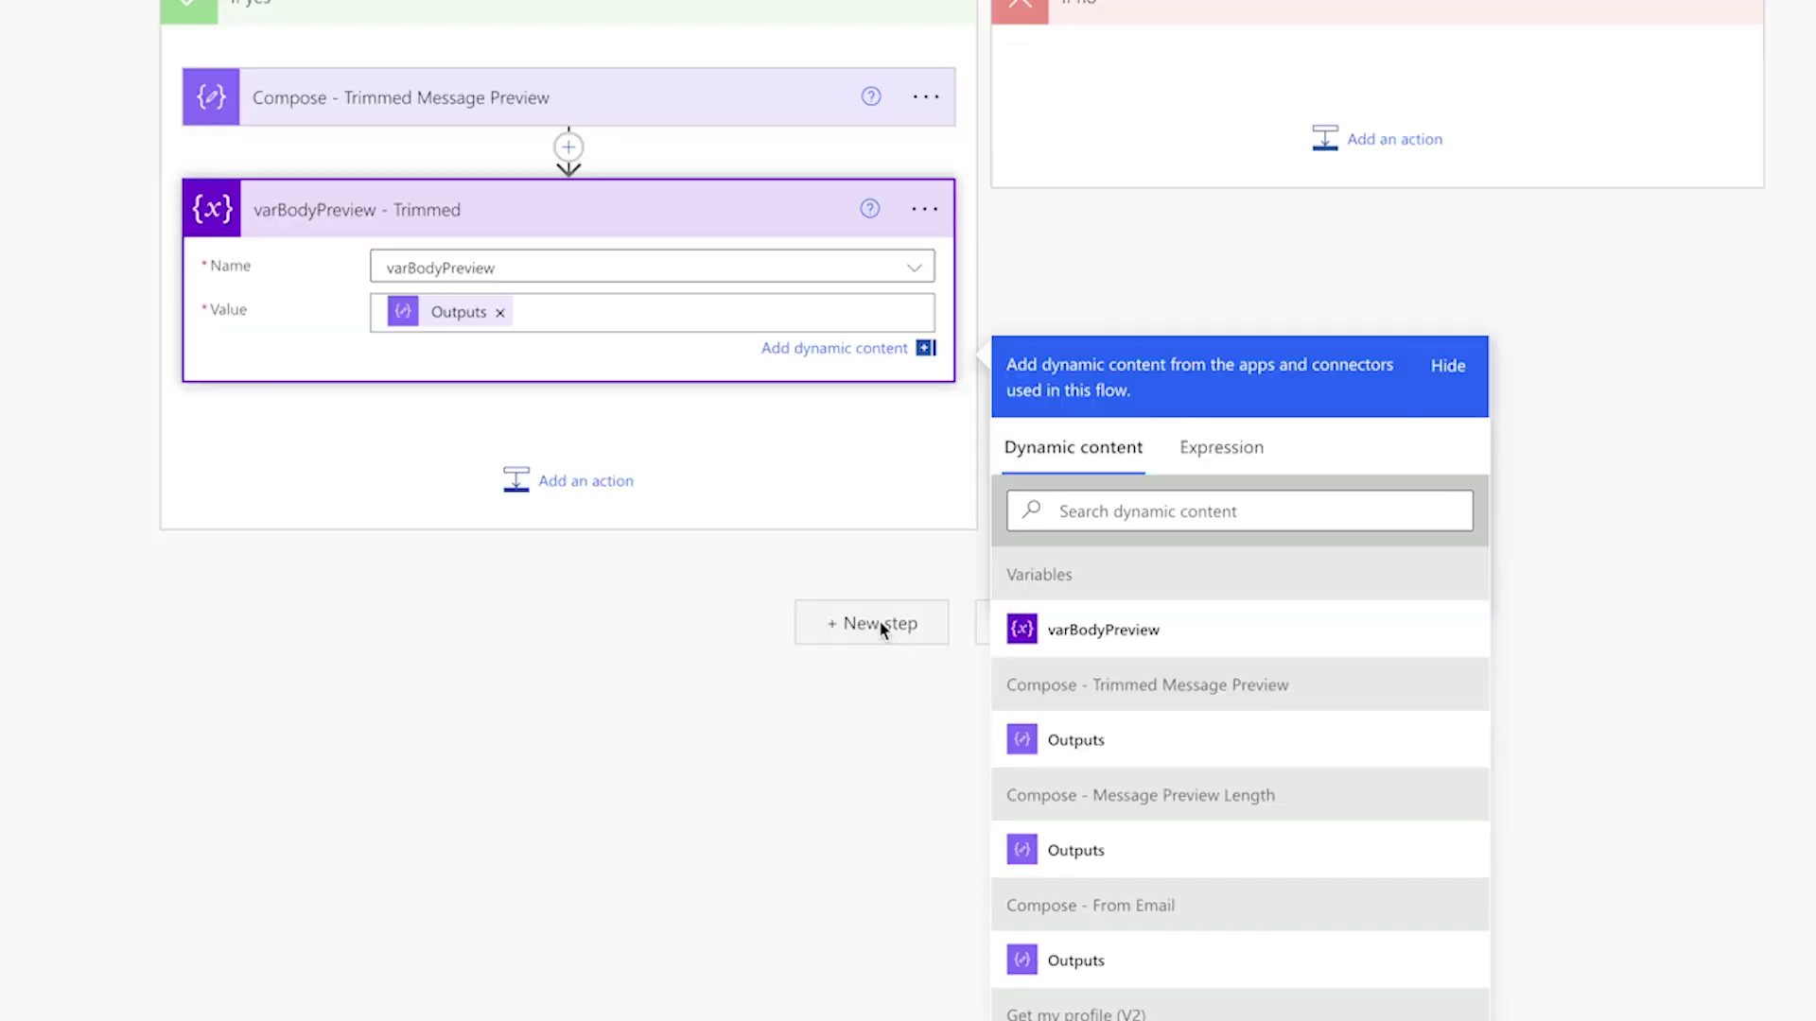
Step: Add an Initialize variable step for varSender, type String, after the condition
left_click(871, 832)
type("init")
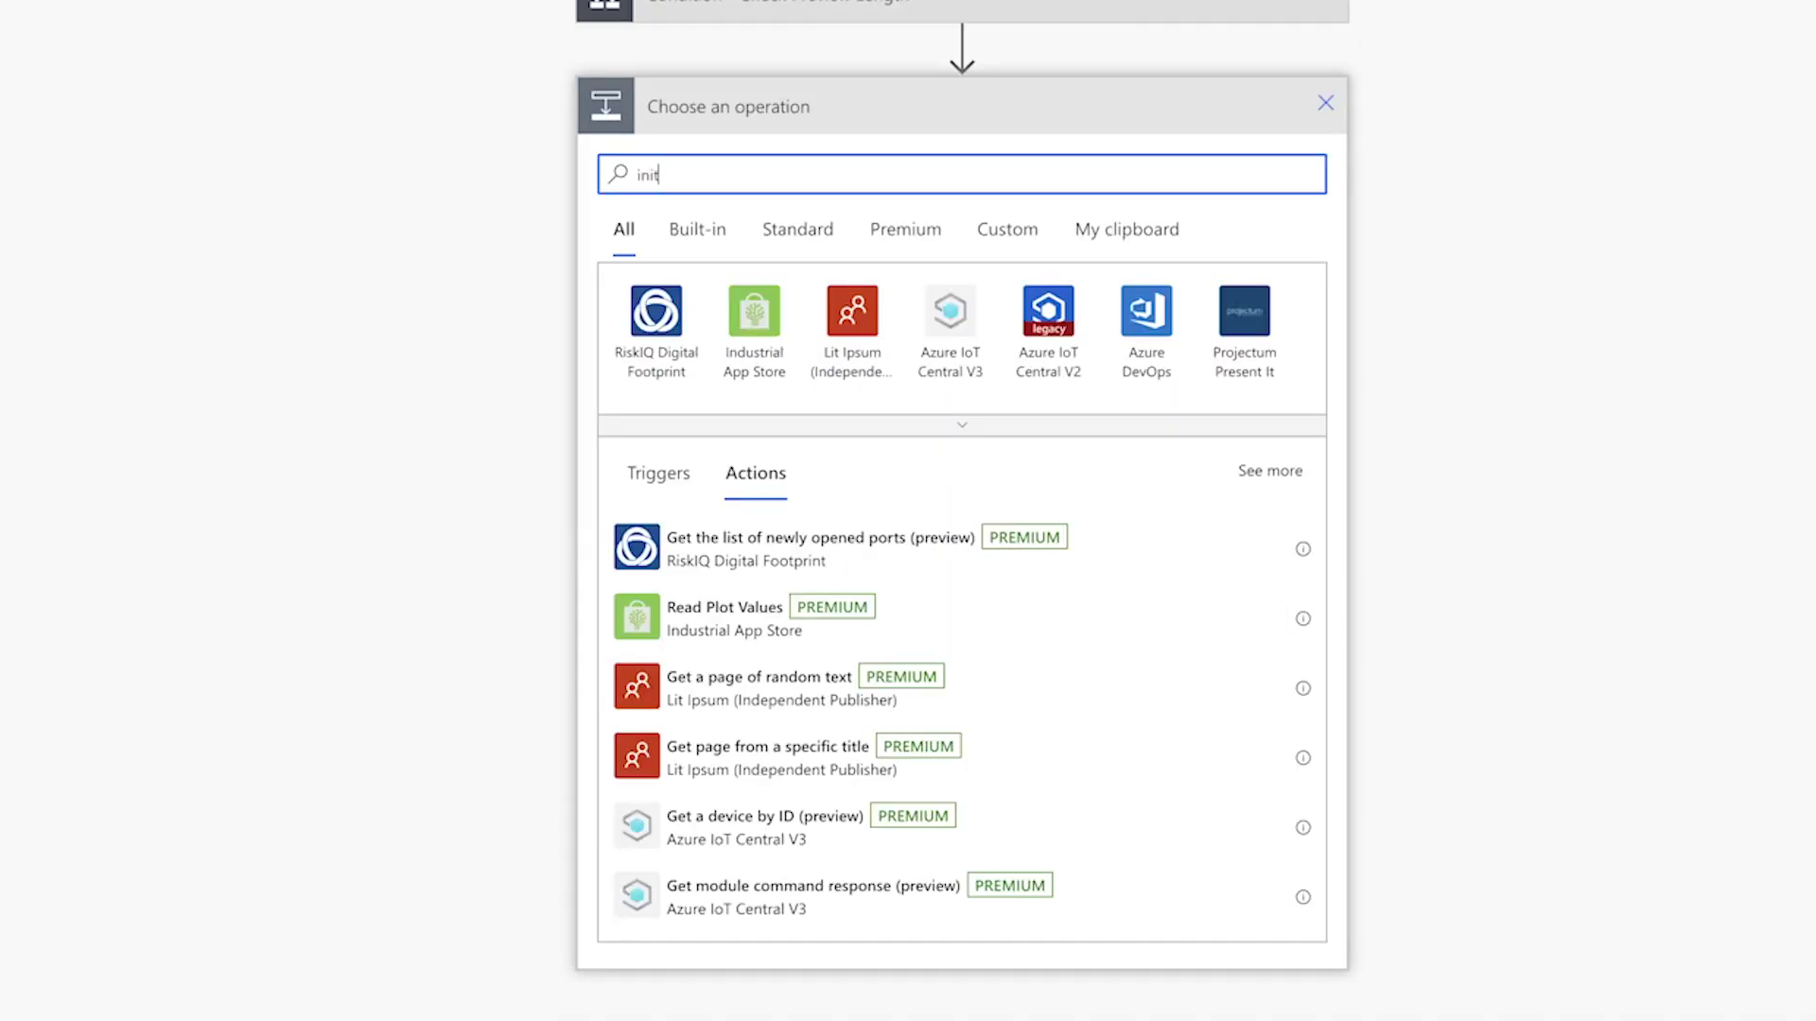
left_click(852, 680)
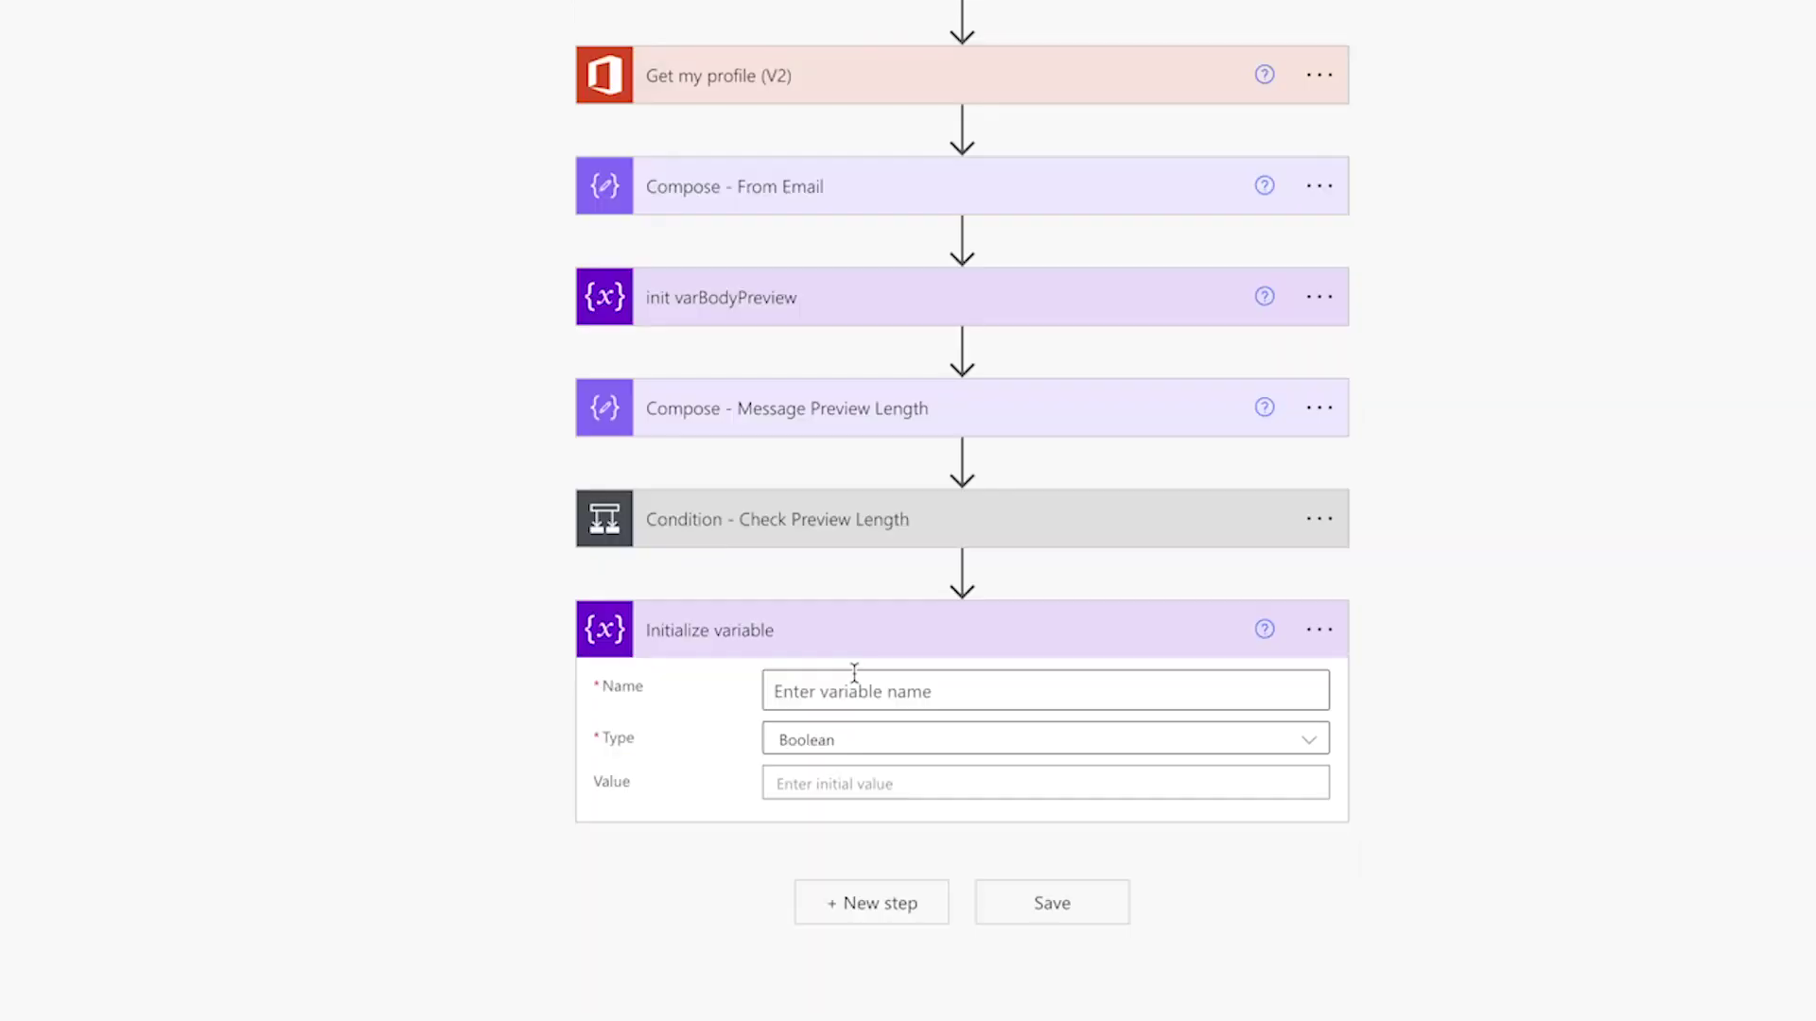
left_click(830, 740)
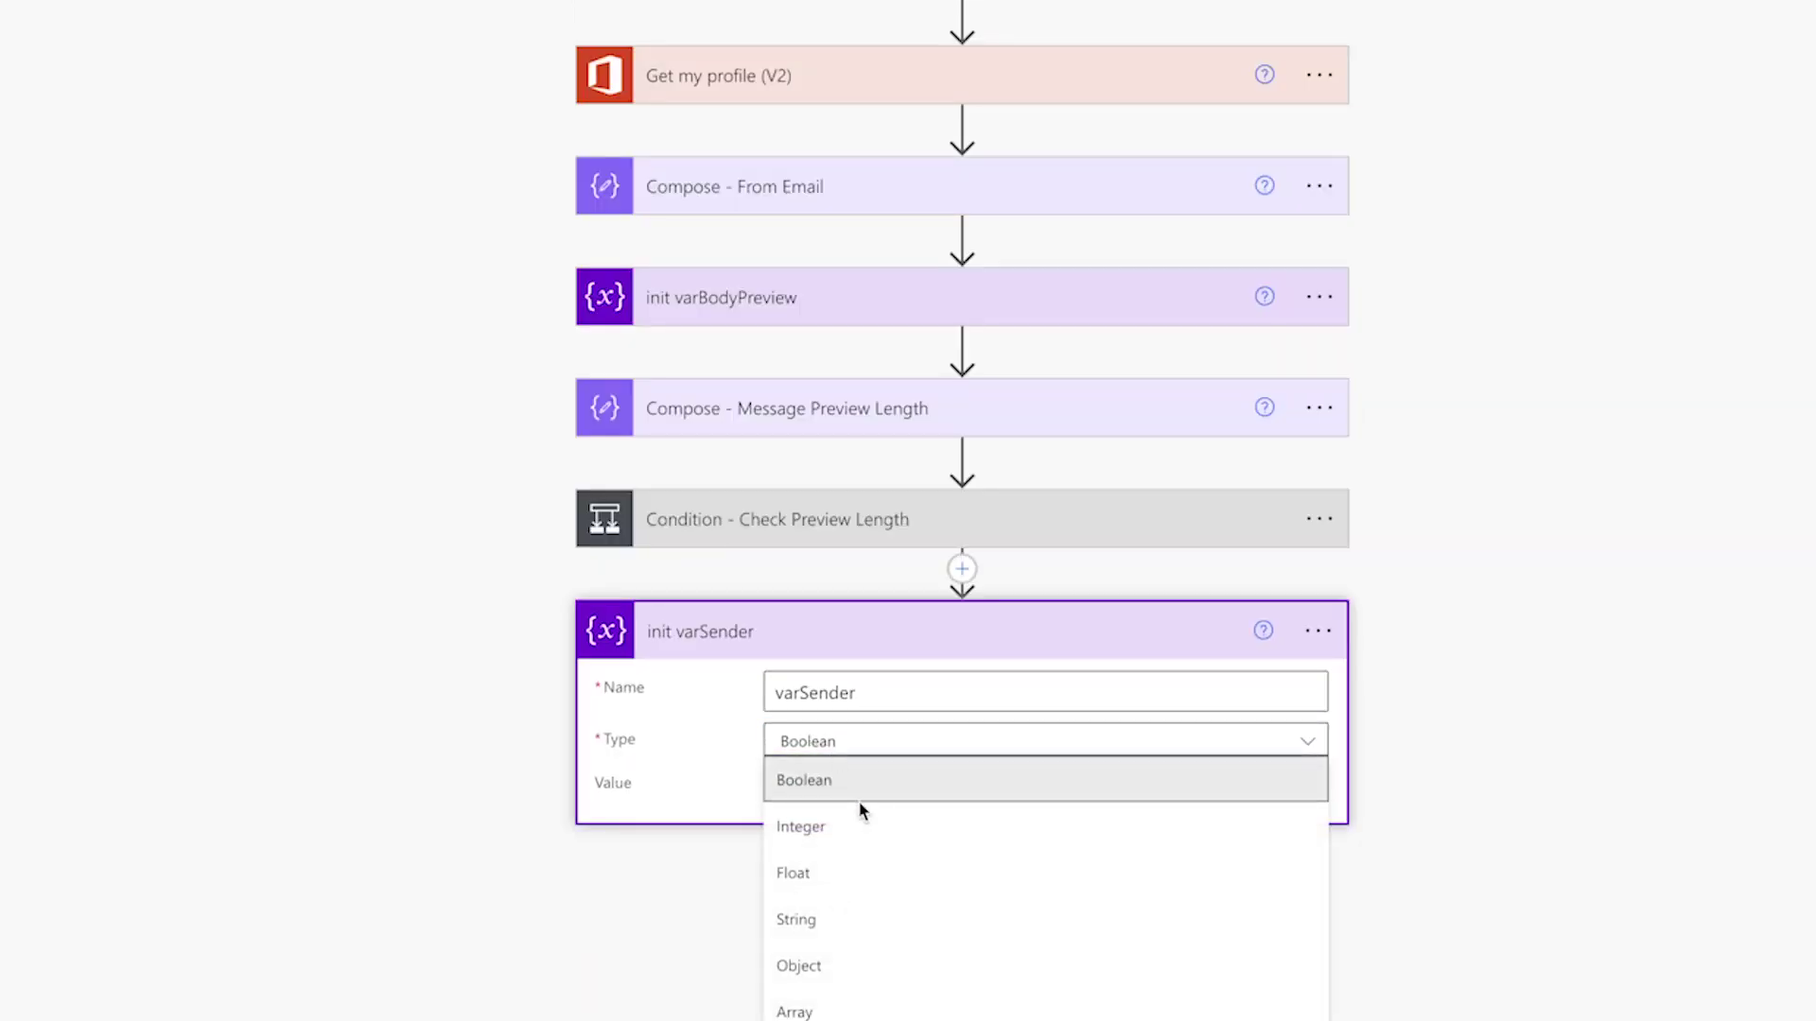
left_click(893, 923)
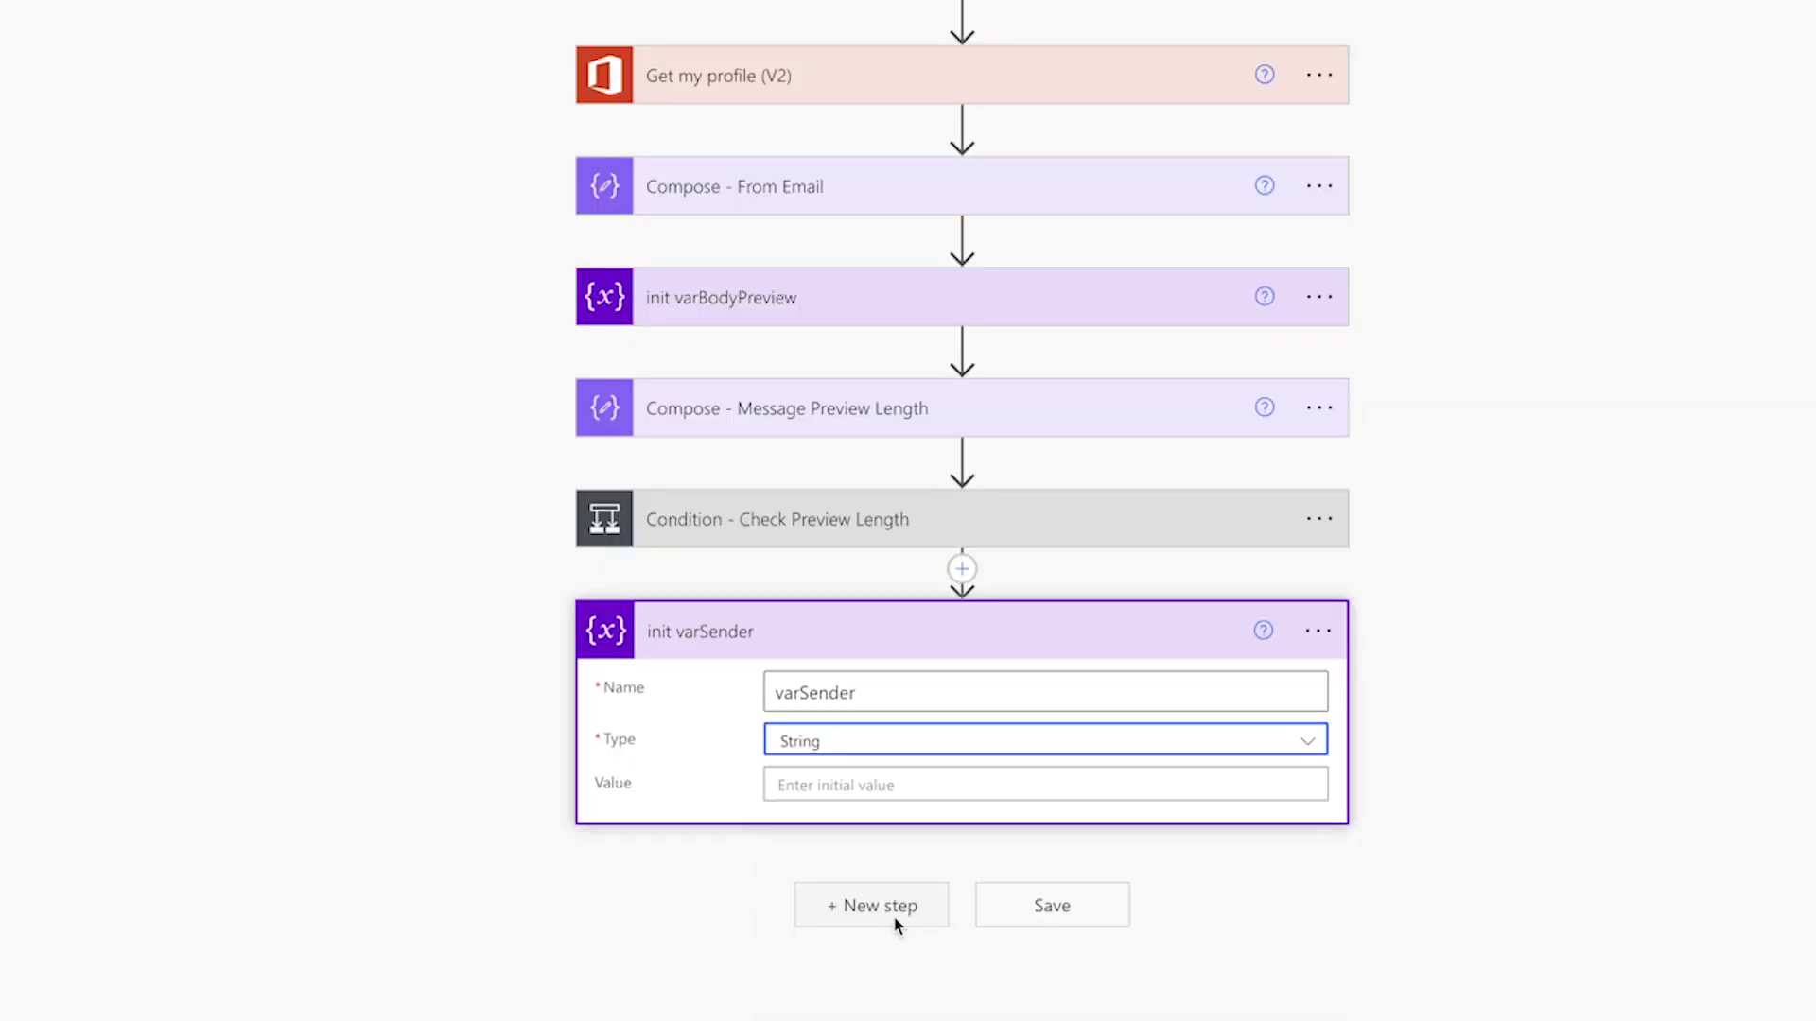
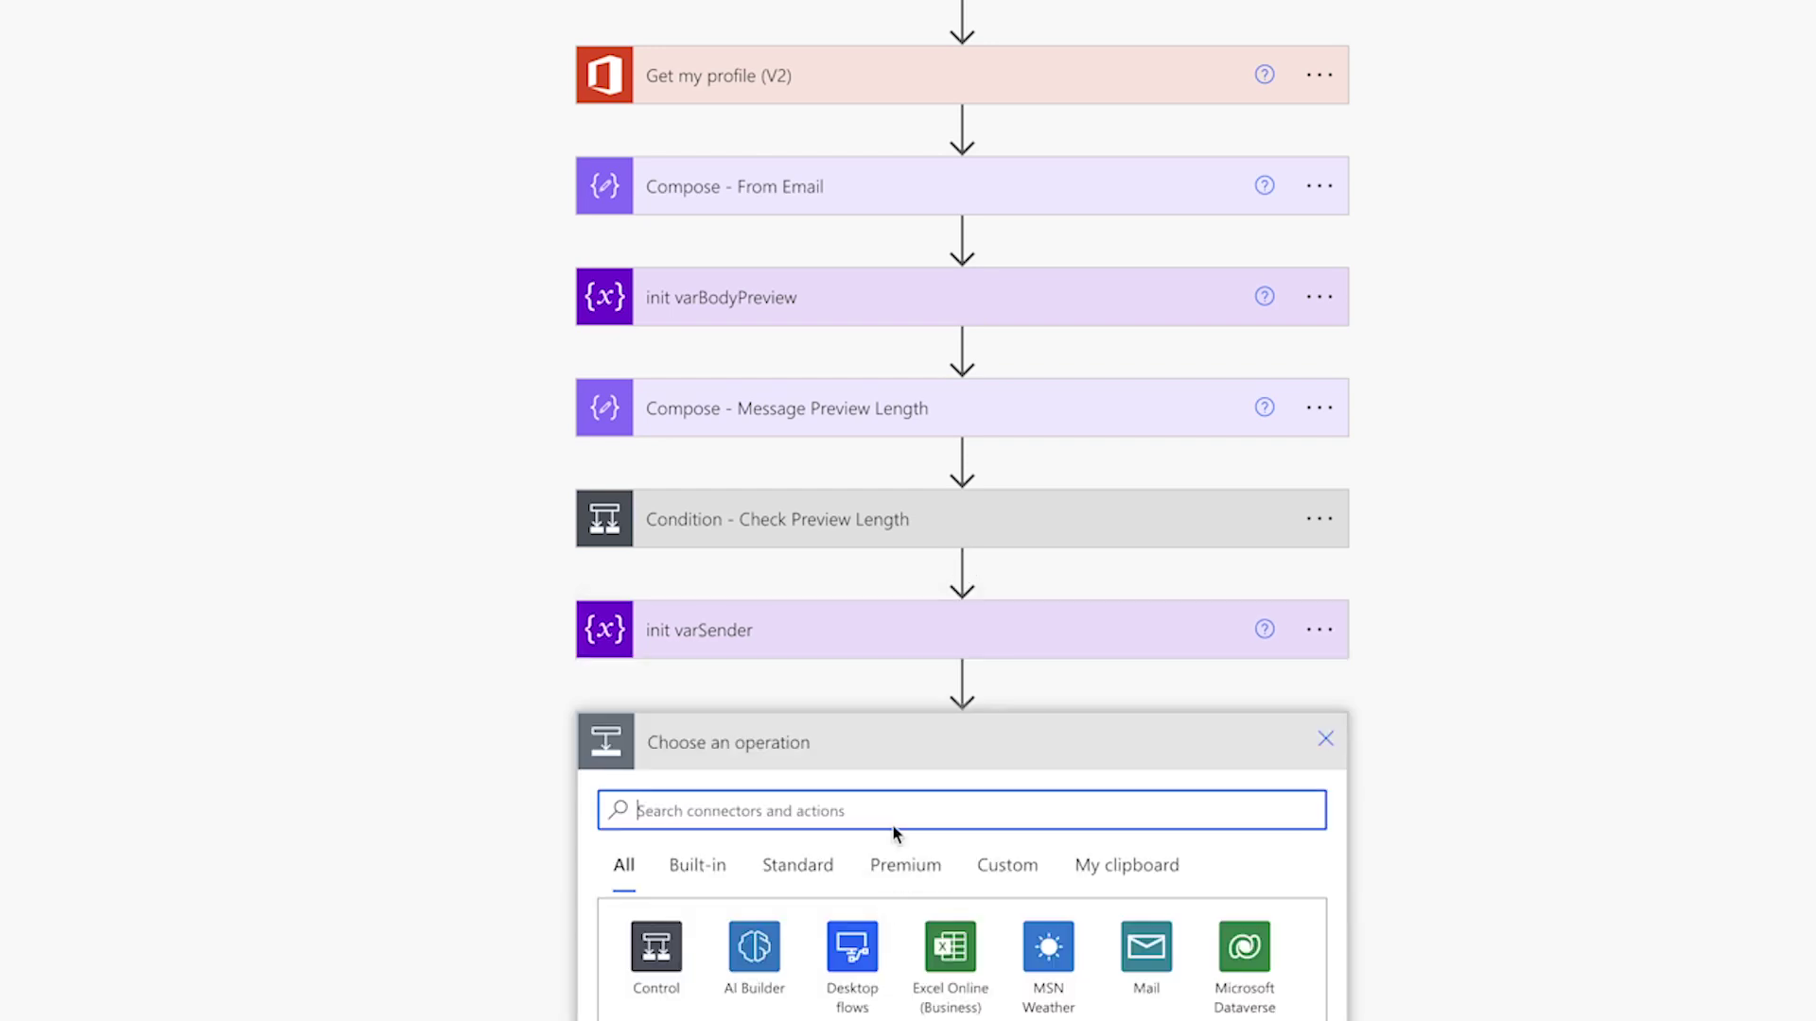
type("var")
Step: Add an Initialize variable step declaring varStyle as a String
left_click(779, 884)
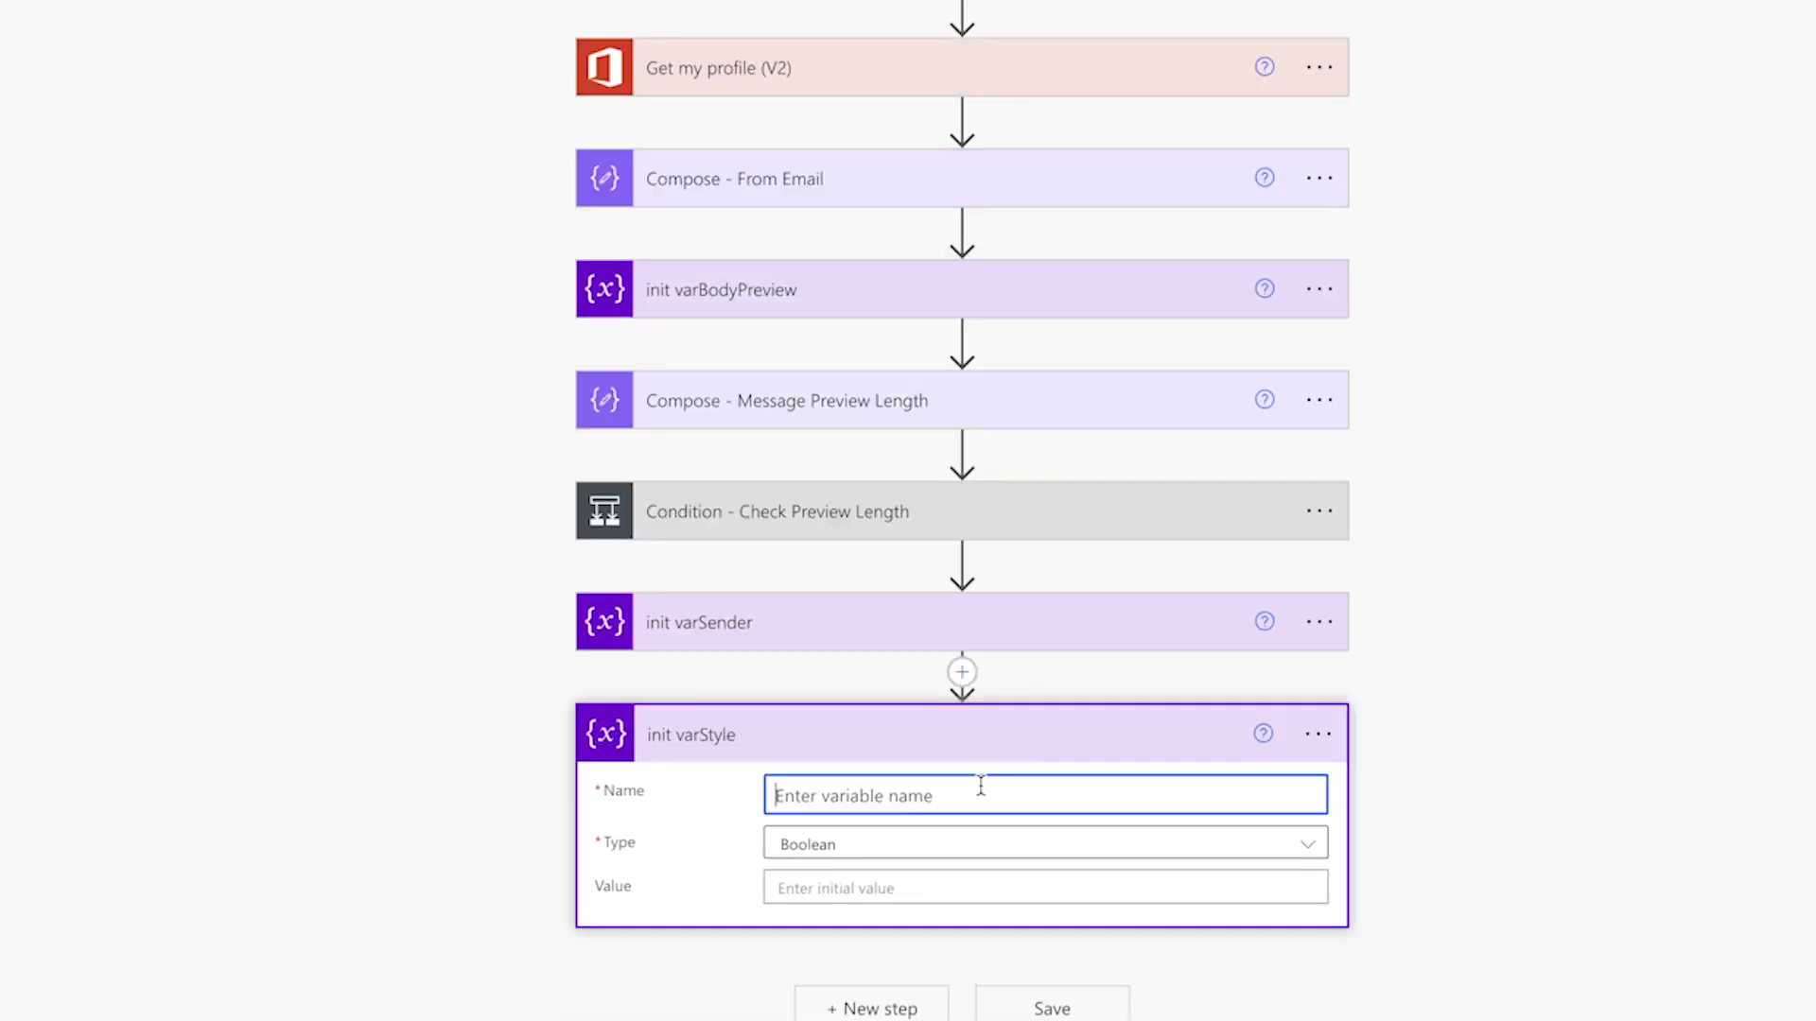
type("varStyle")
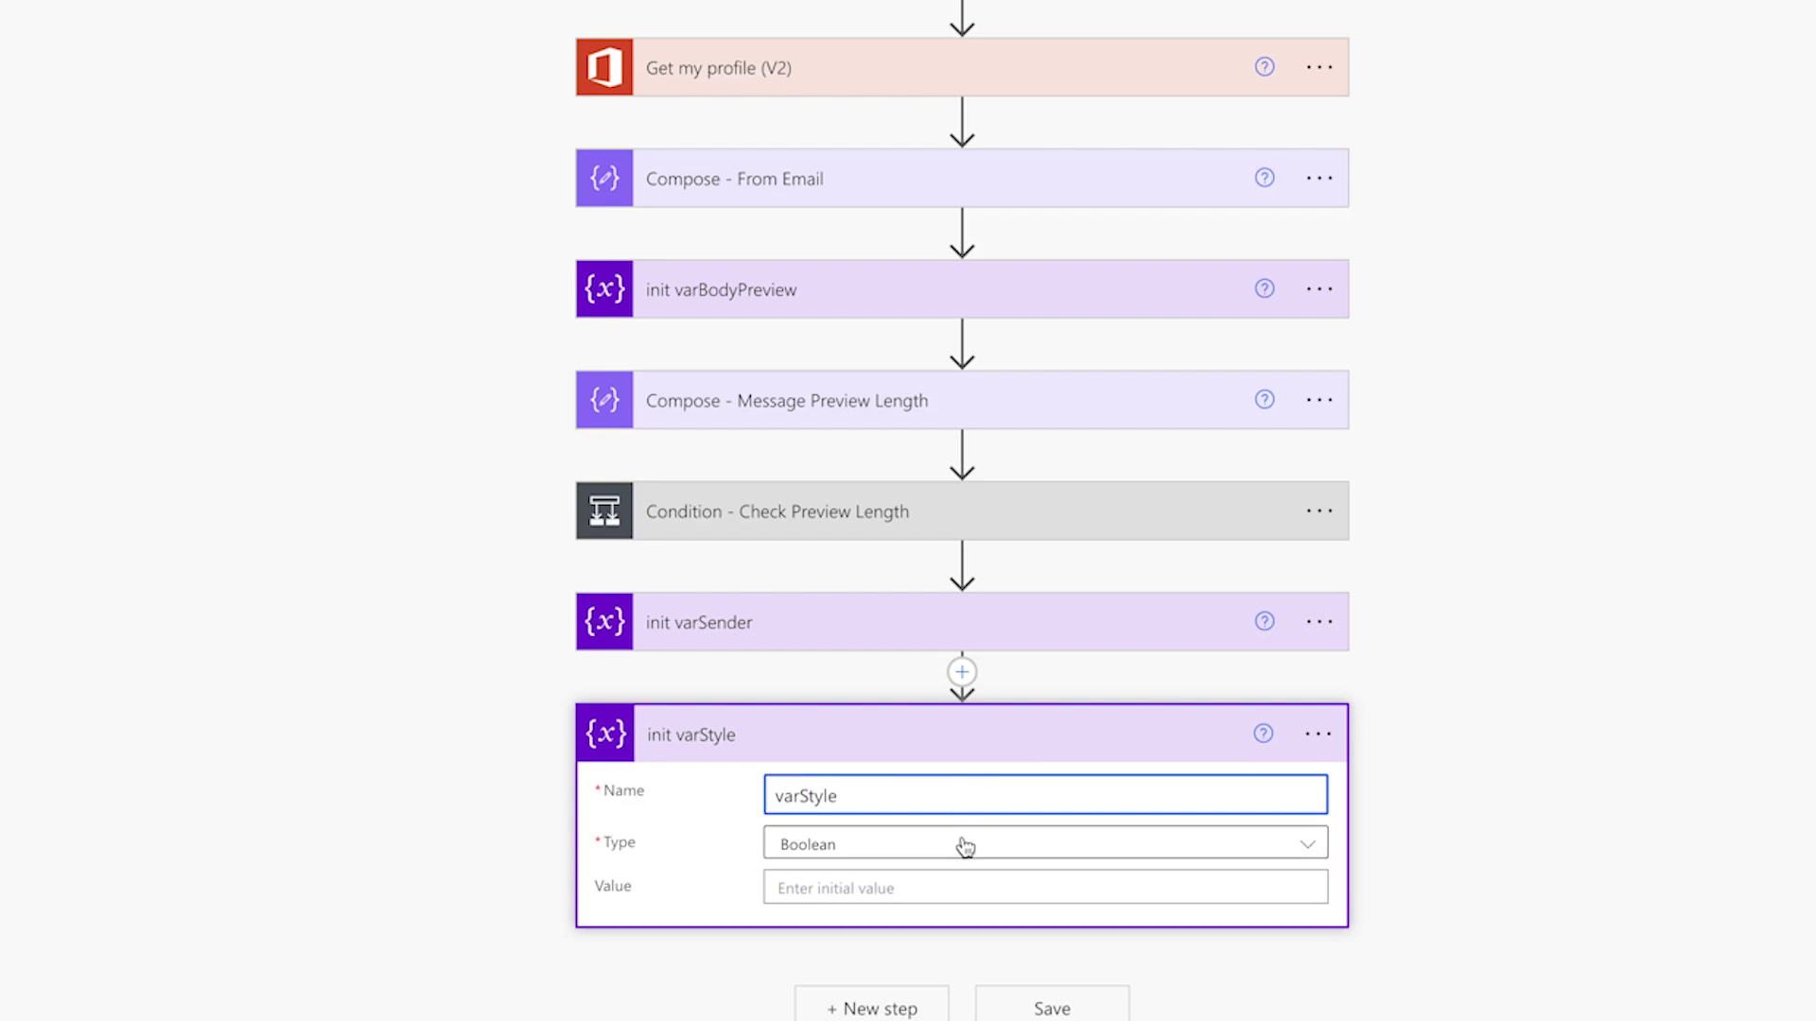
left_click(965, 847)
left_click(880, 710)
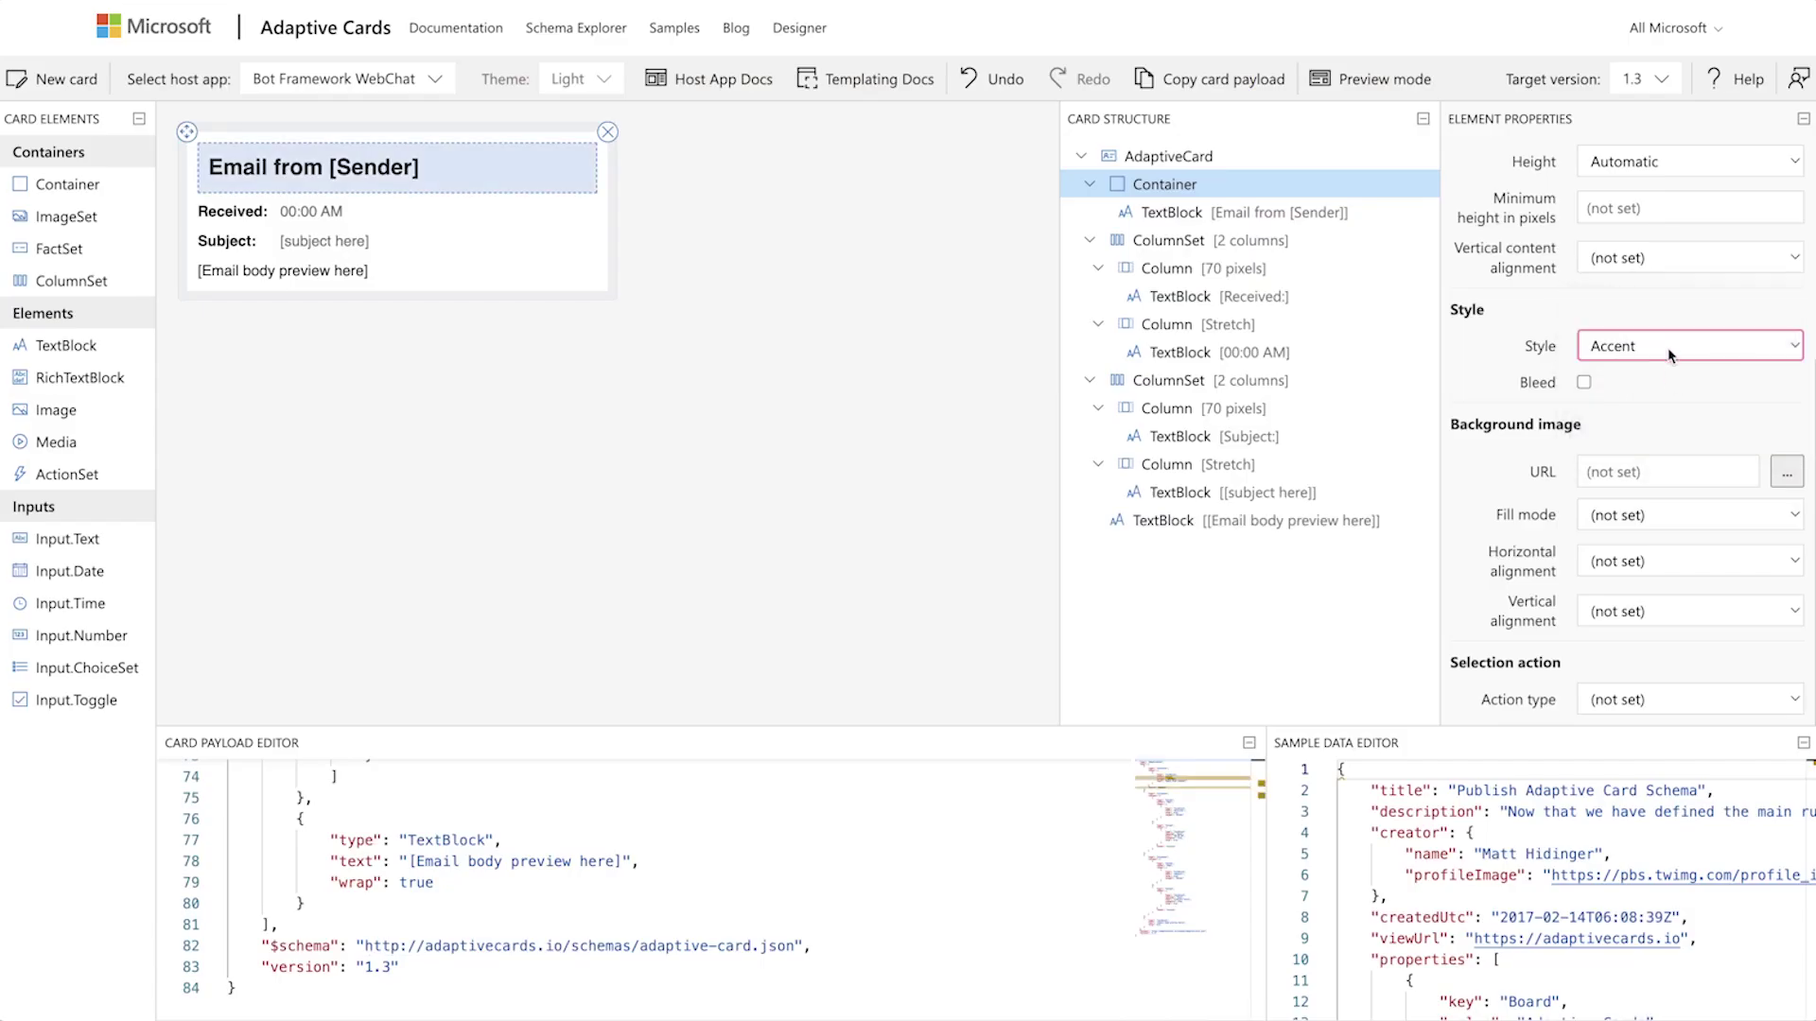
Step: Preview the card header in the Good, Attention and Warning container styles
left_click(1614, 371)
left_click(1689, 344)
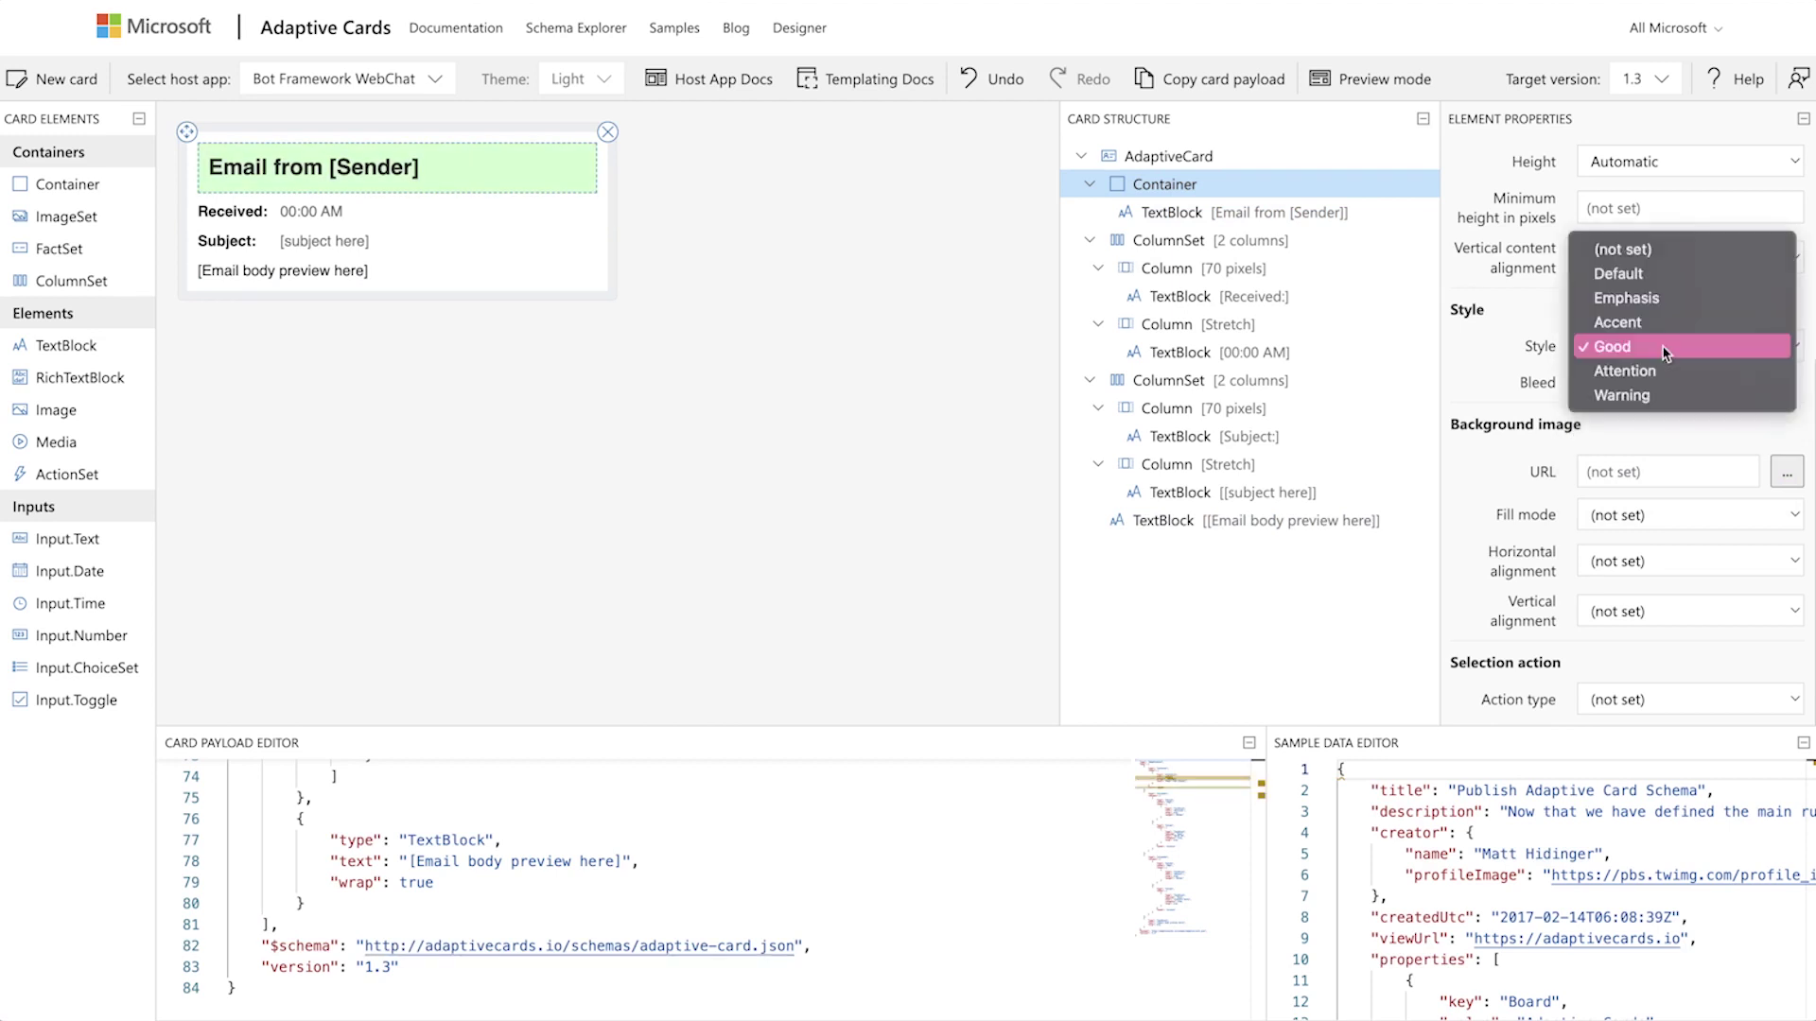
left_click(1658, 375)
left_click(1688, 346)
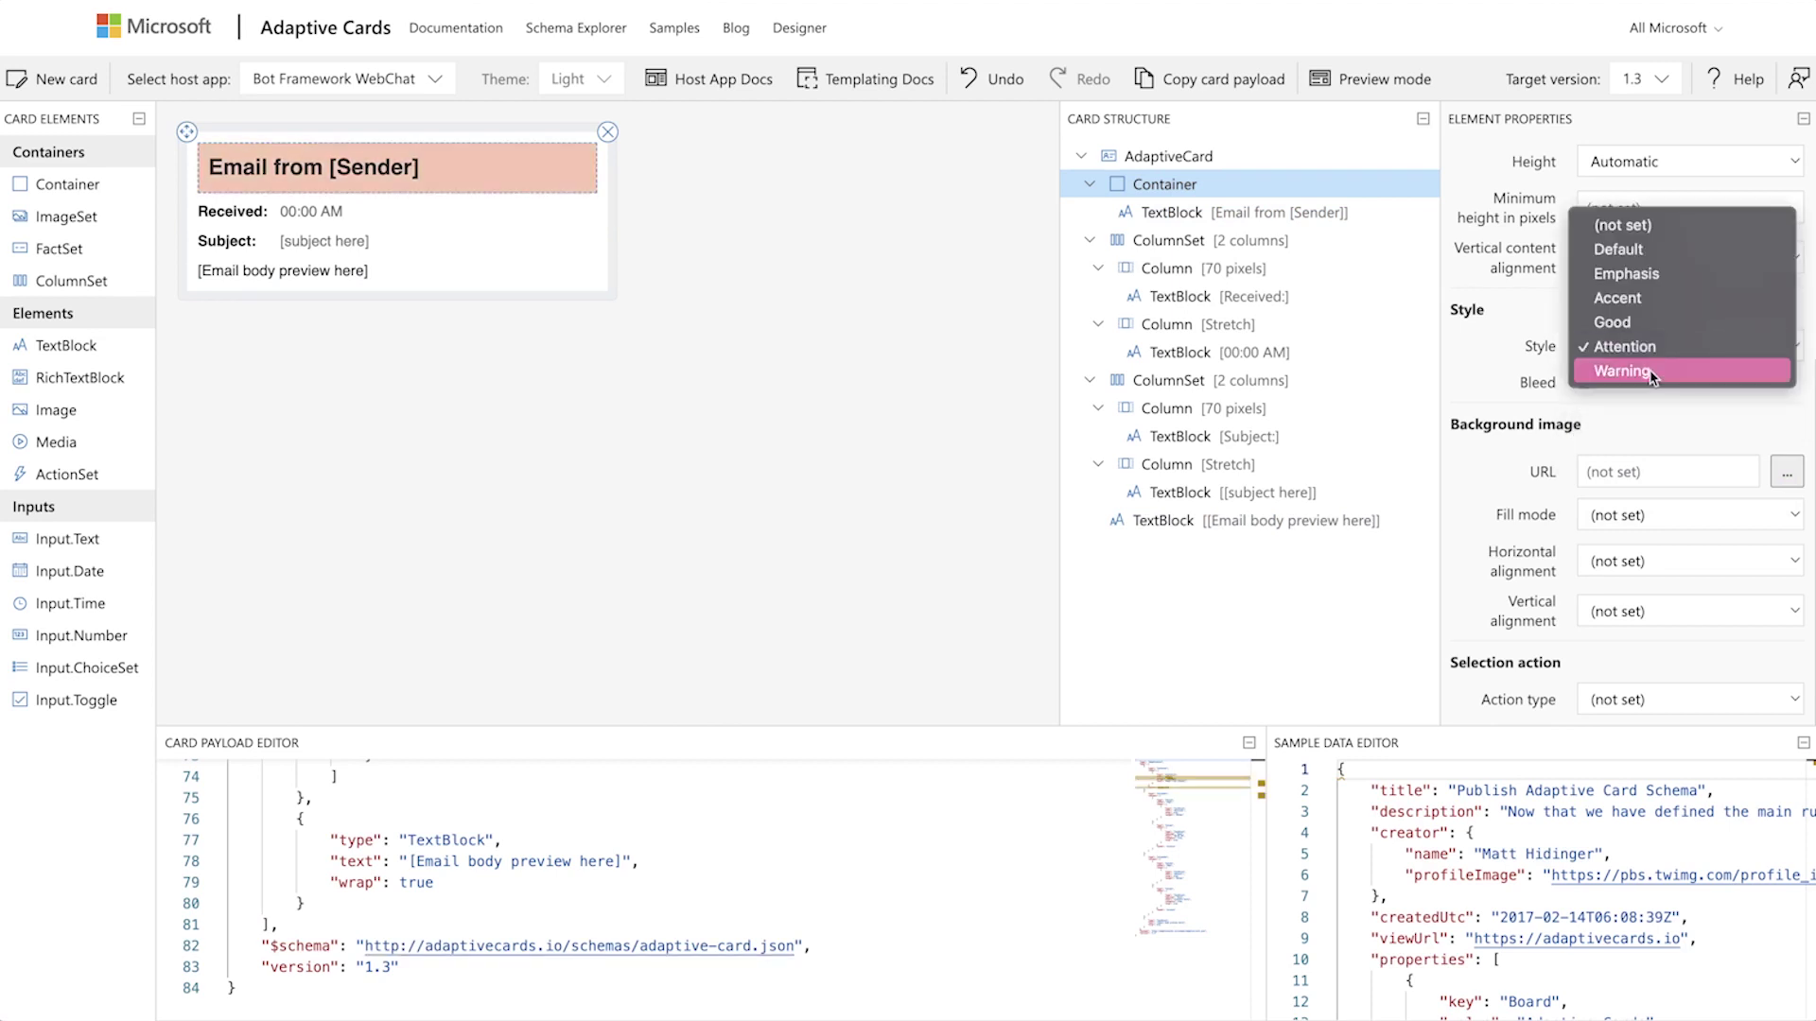
left_click(1652, 396)
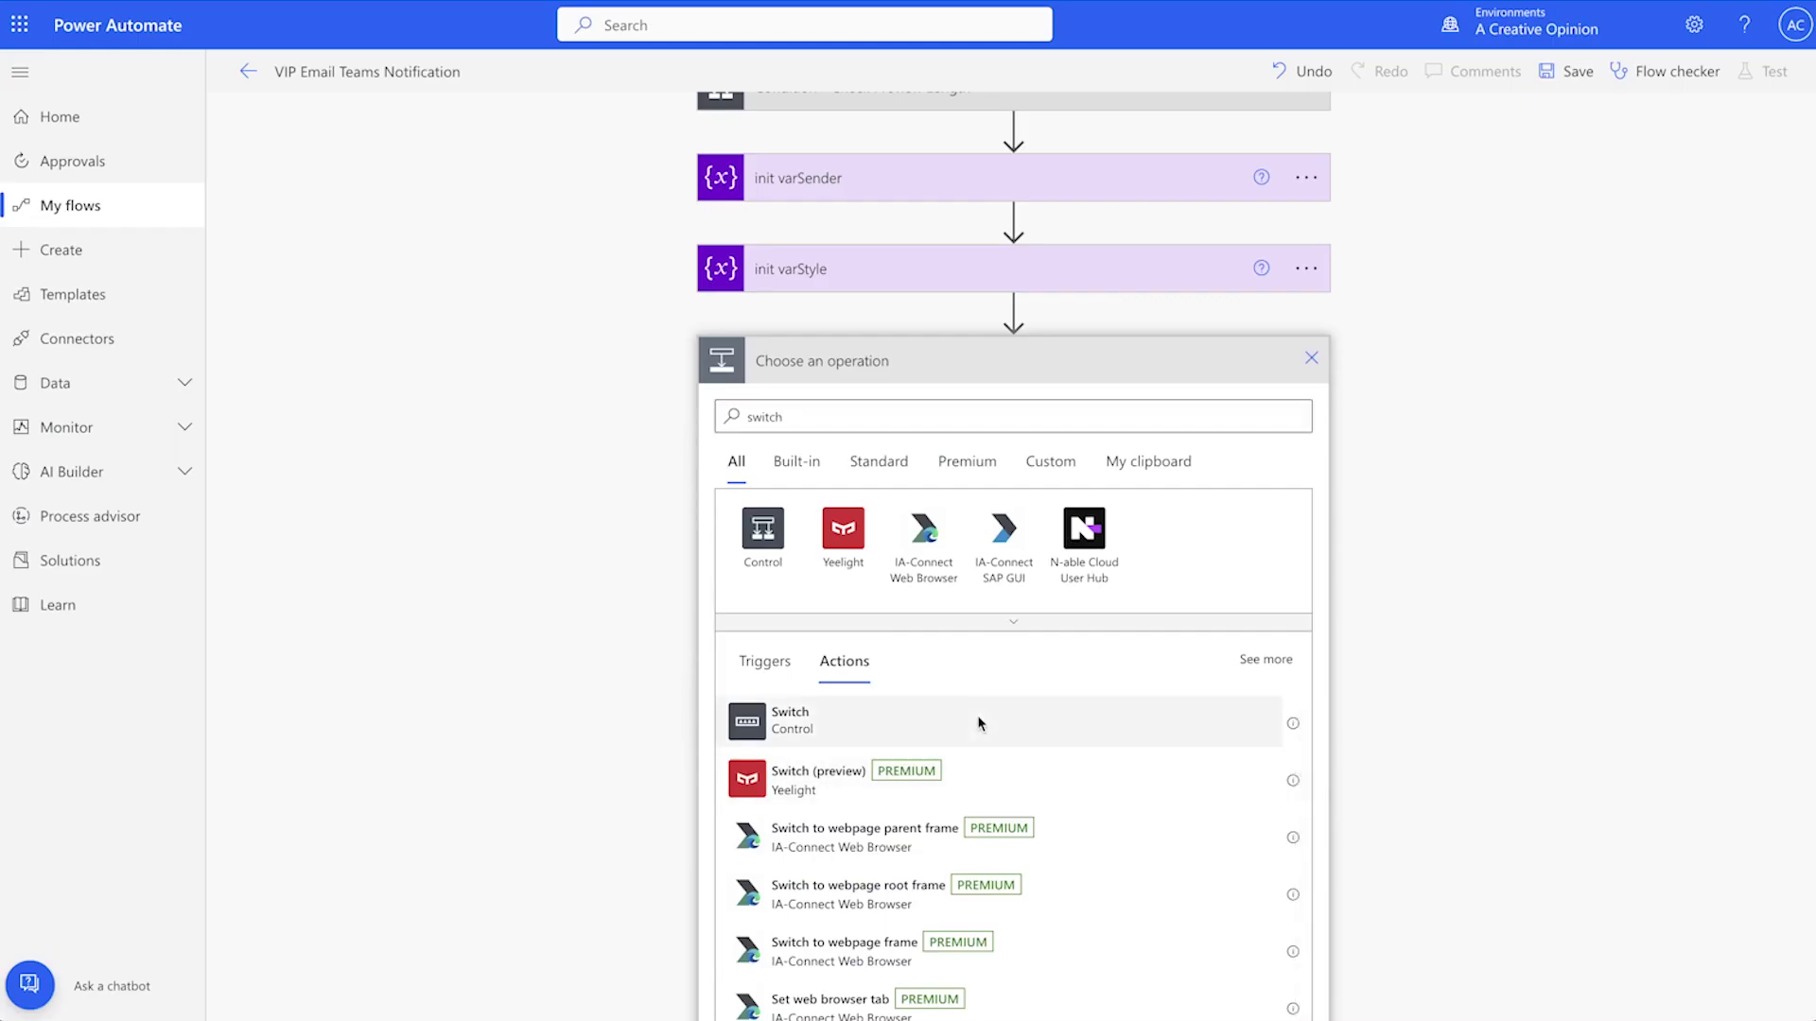
left_click(978, 717)
left_click(905, 616)
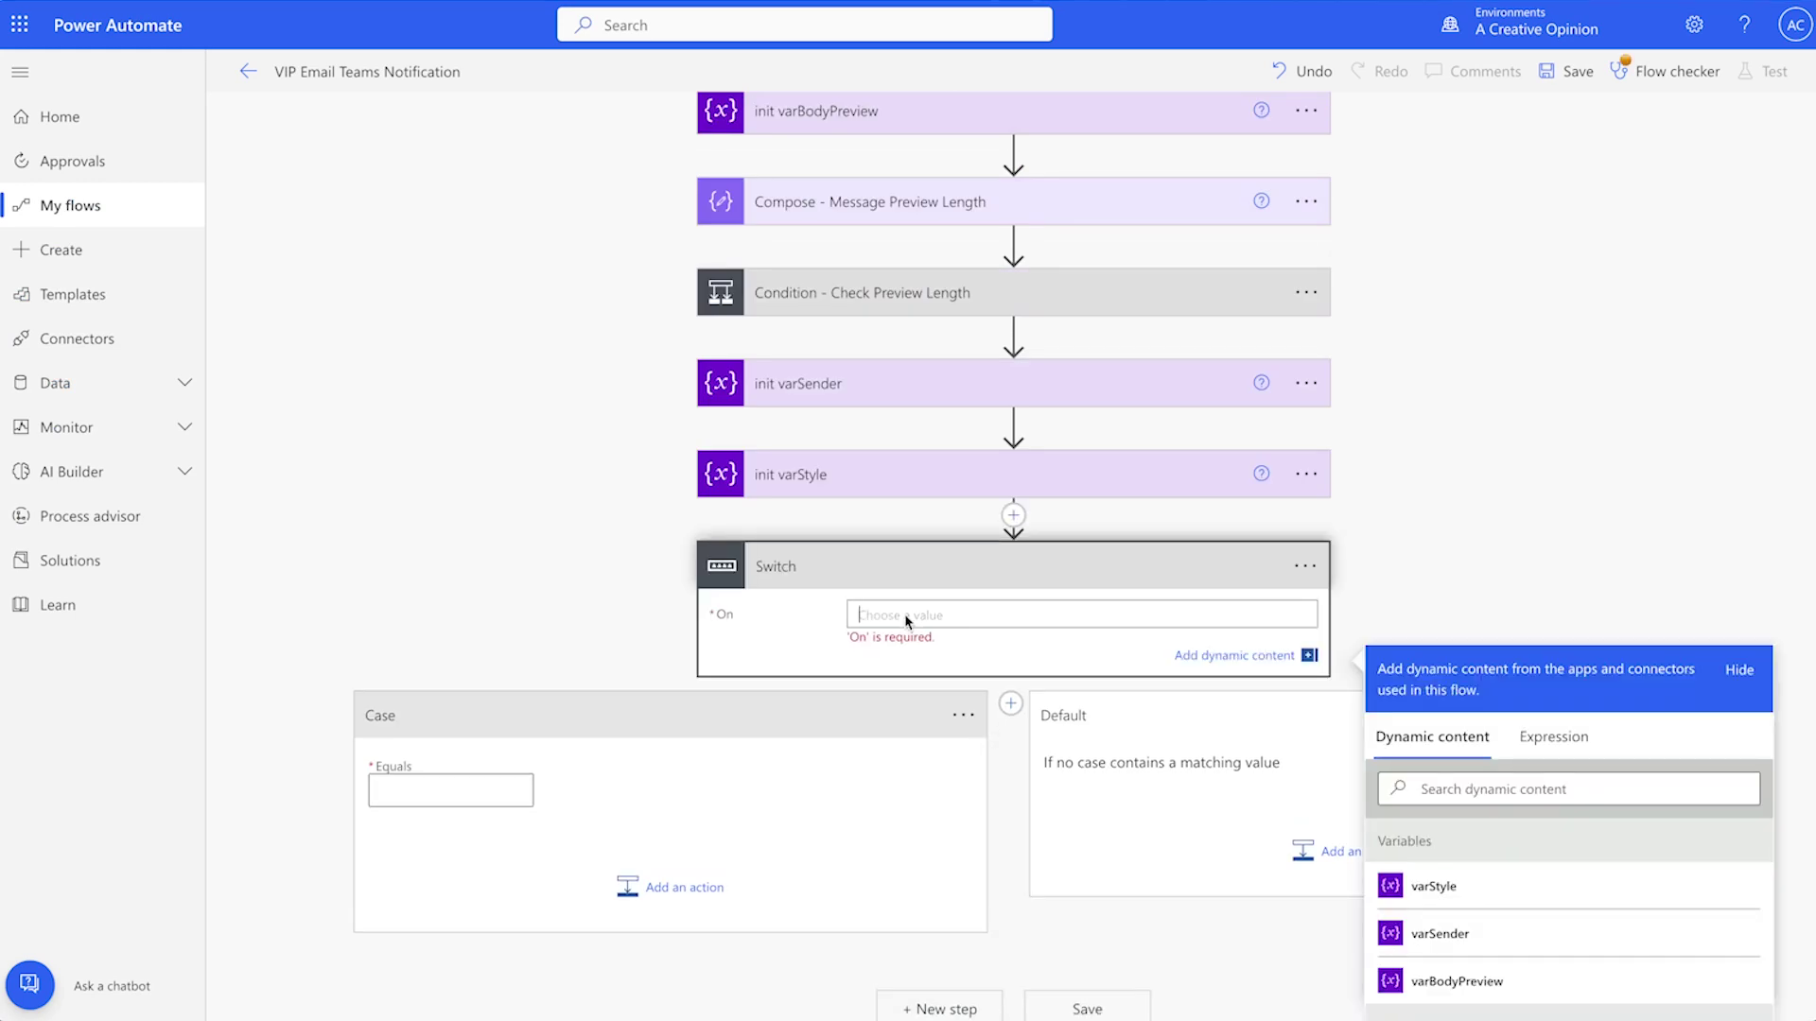
left_click(1421, 789)
type("output")
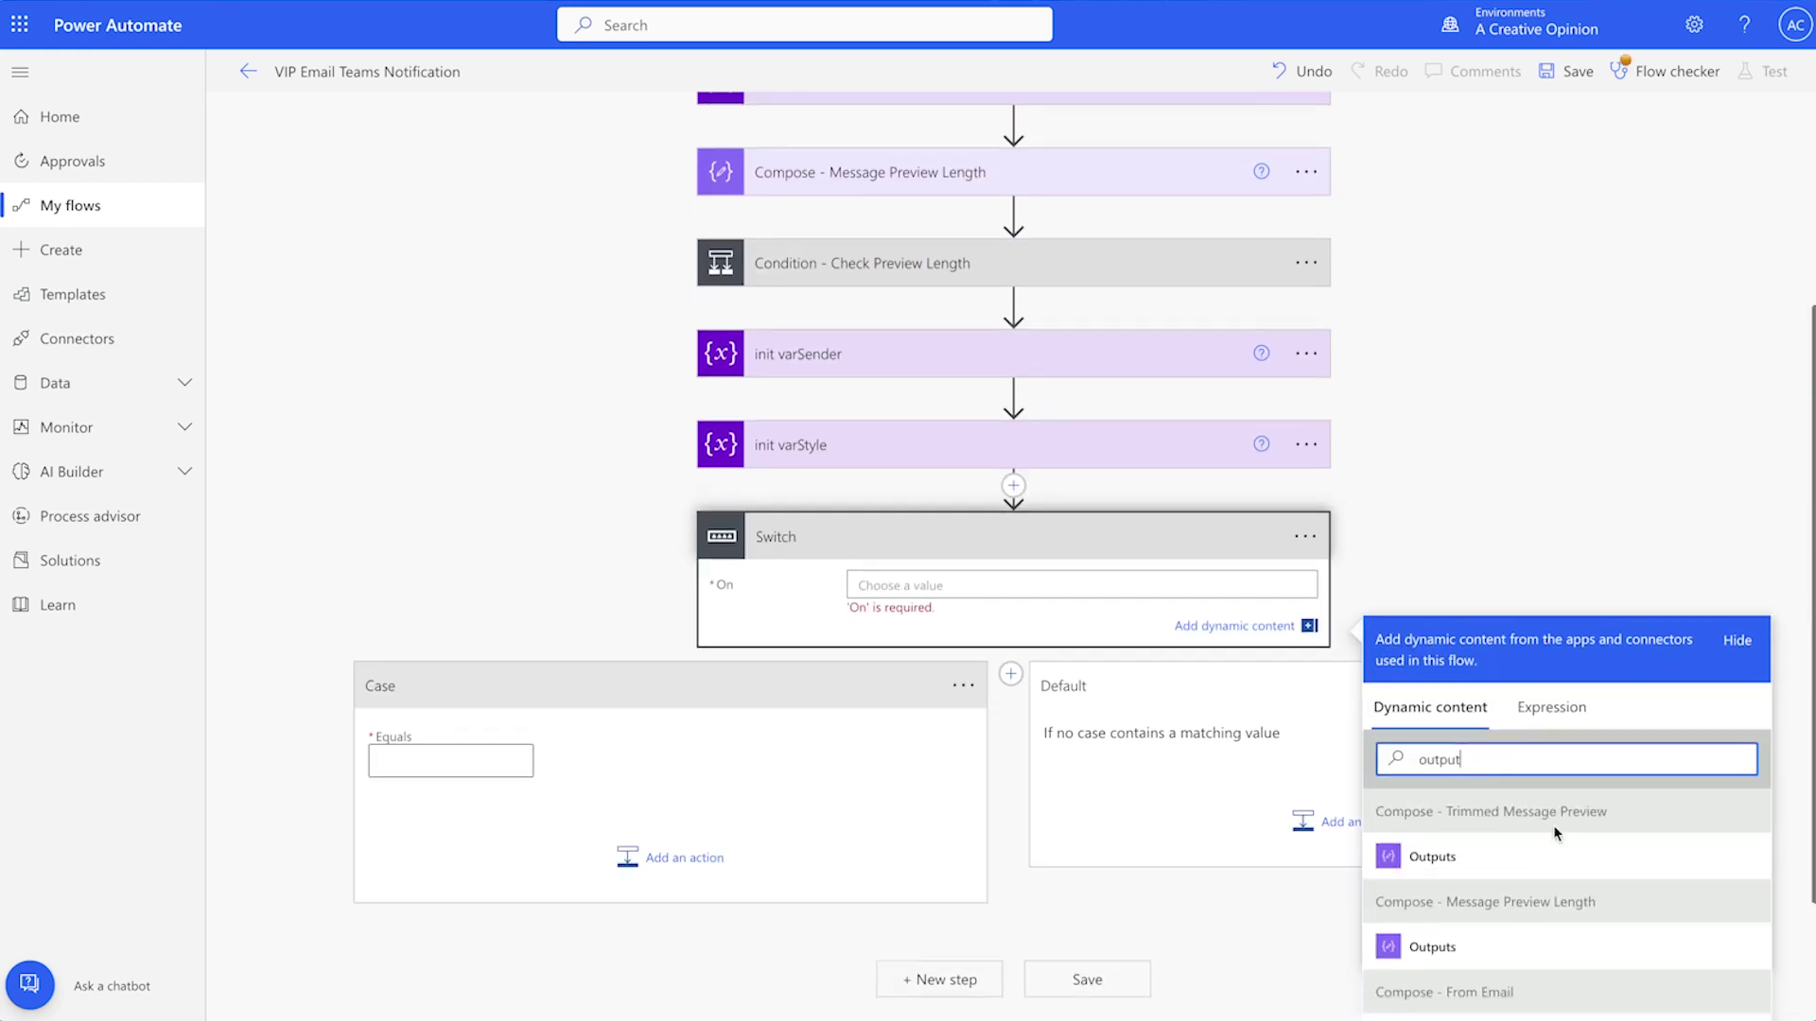
scroll(1554, 823, "down", 3)
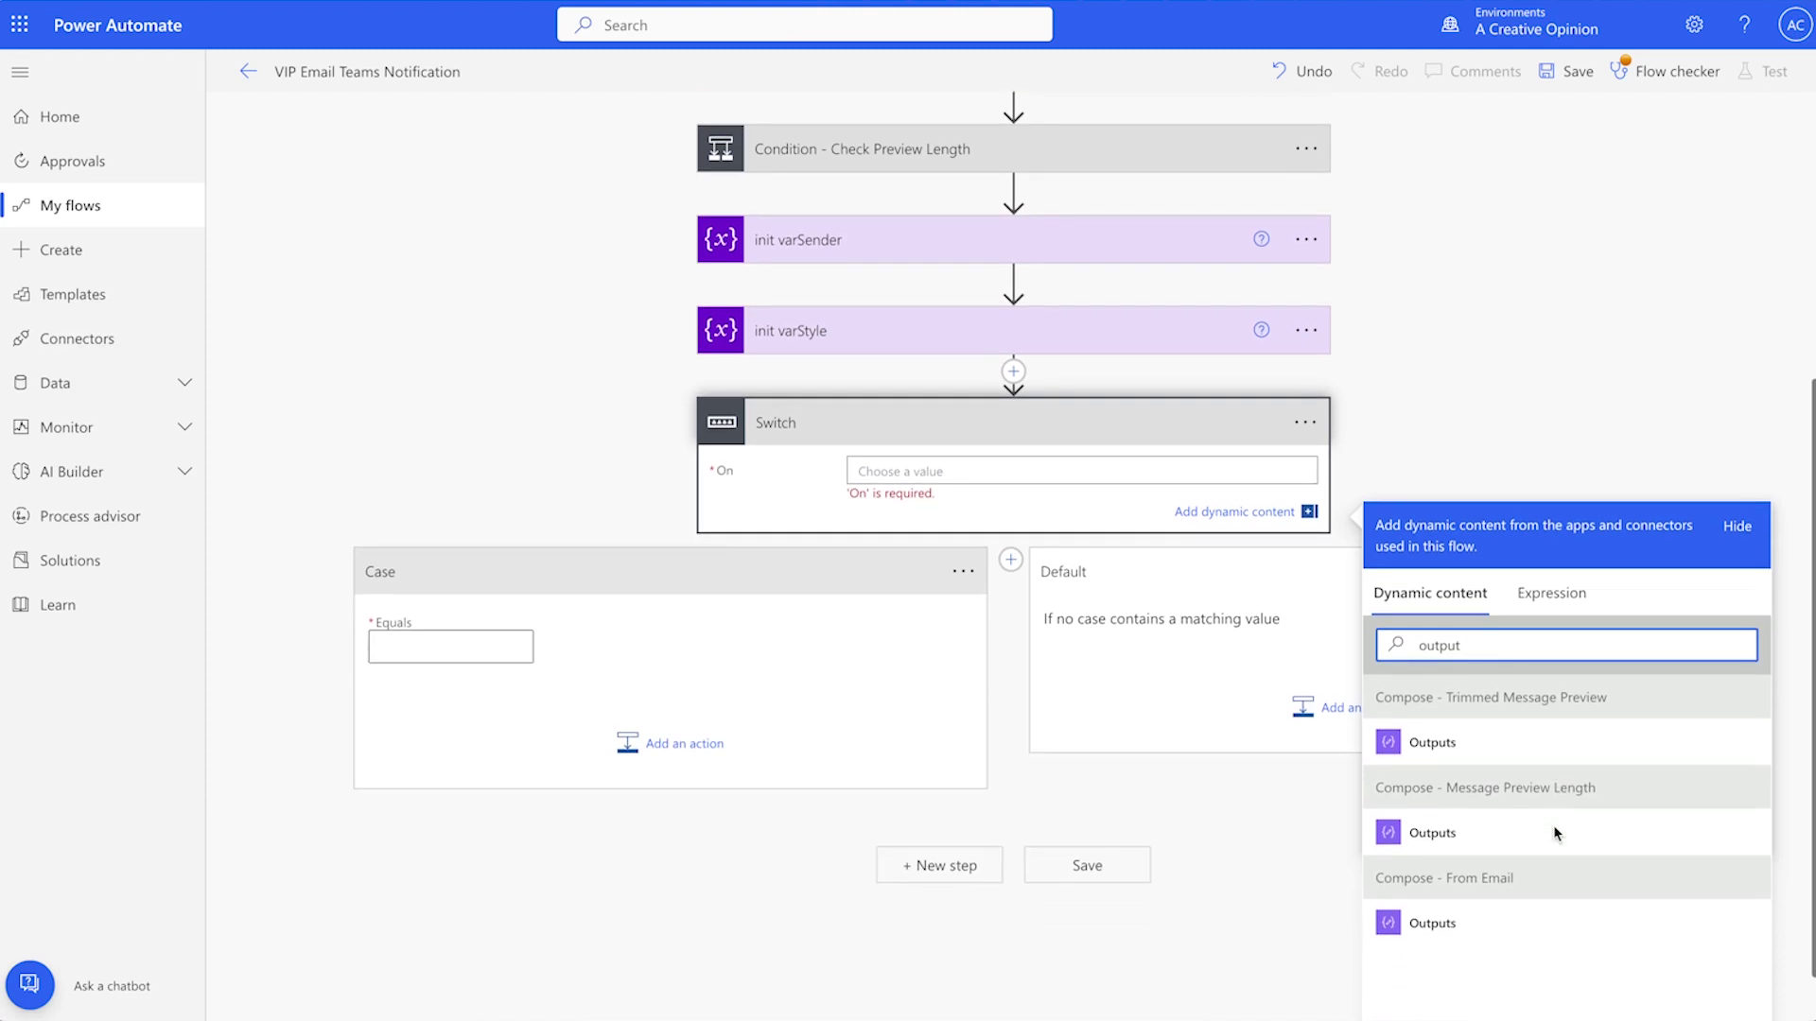
scroll(1502, 908, "down", 2)
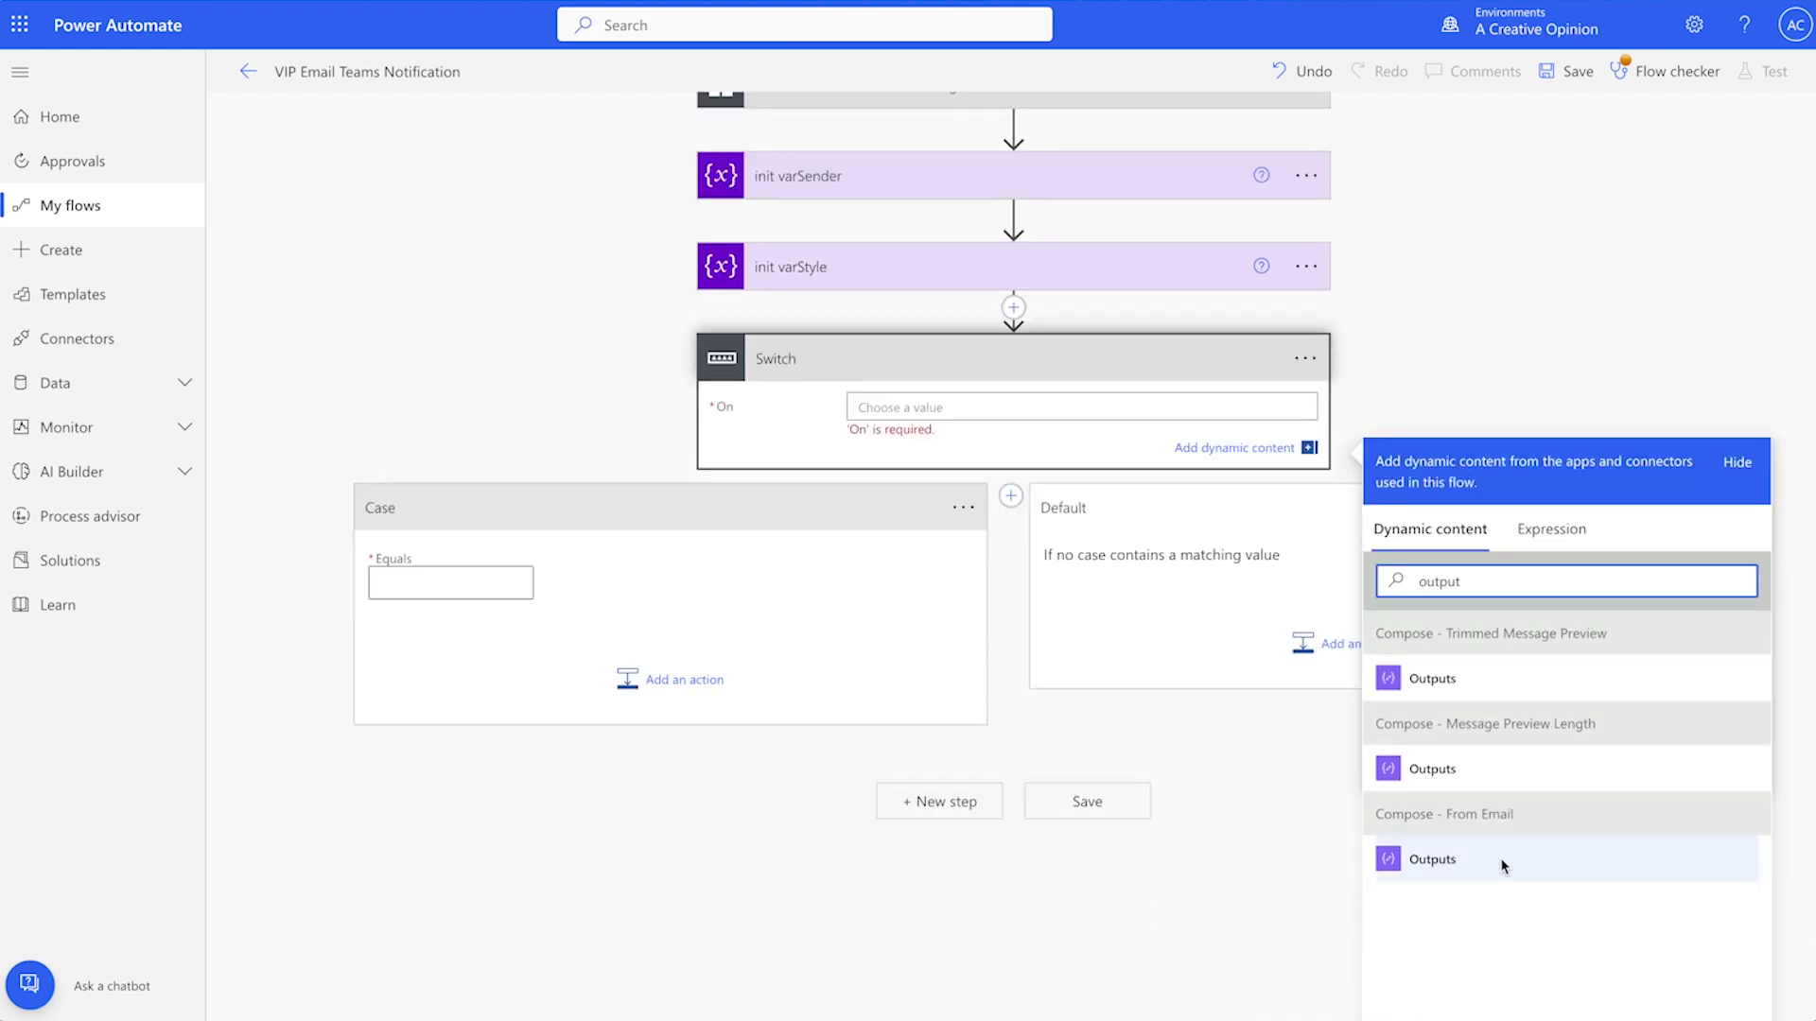
left_click(1501, 867)
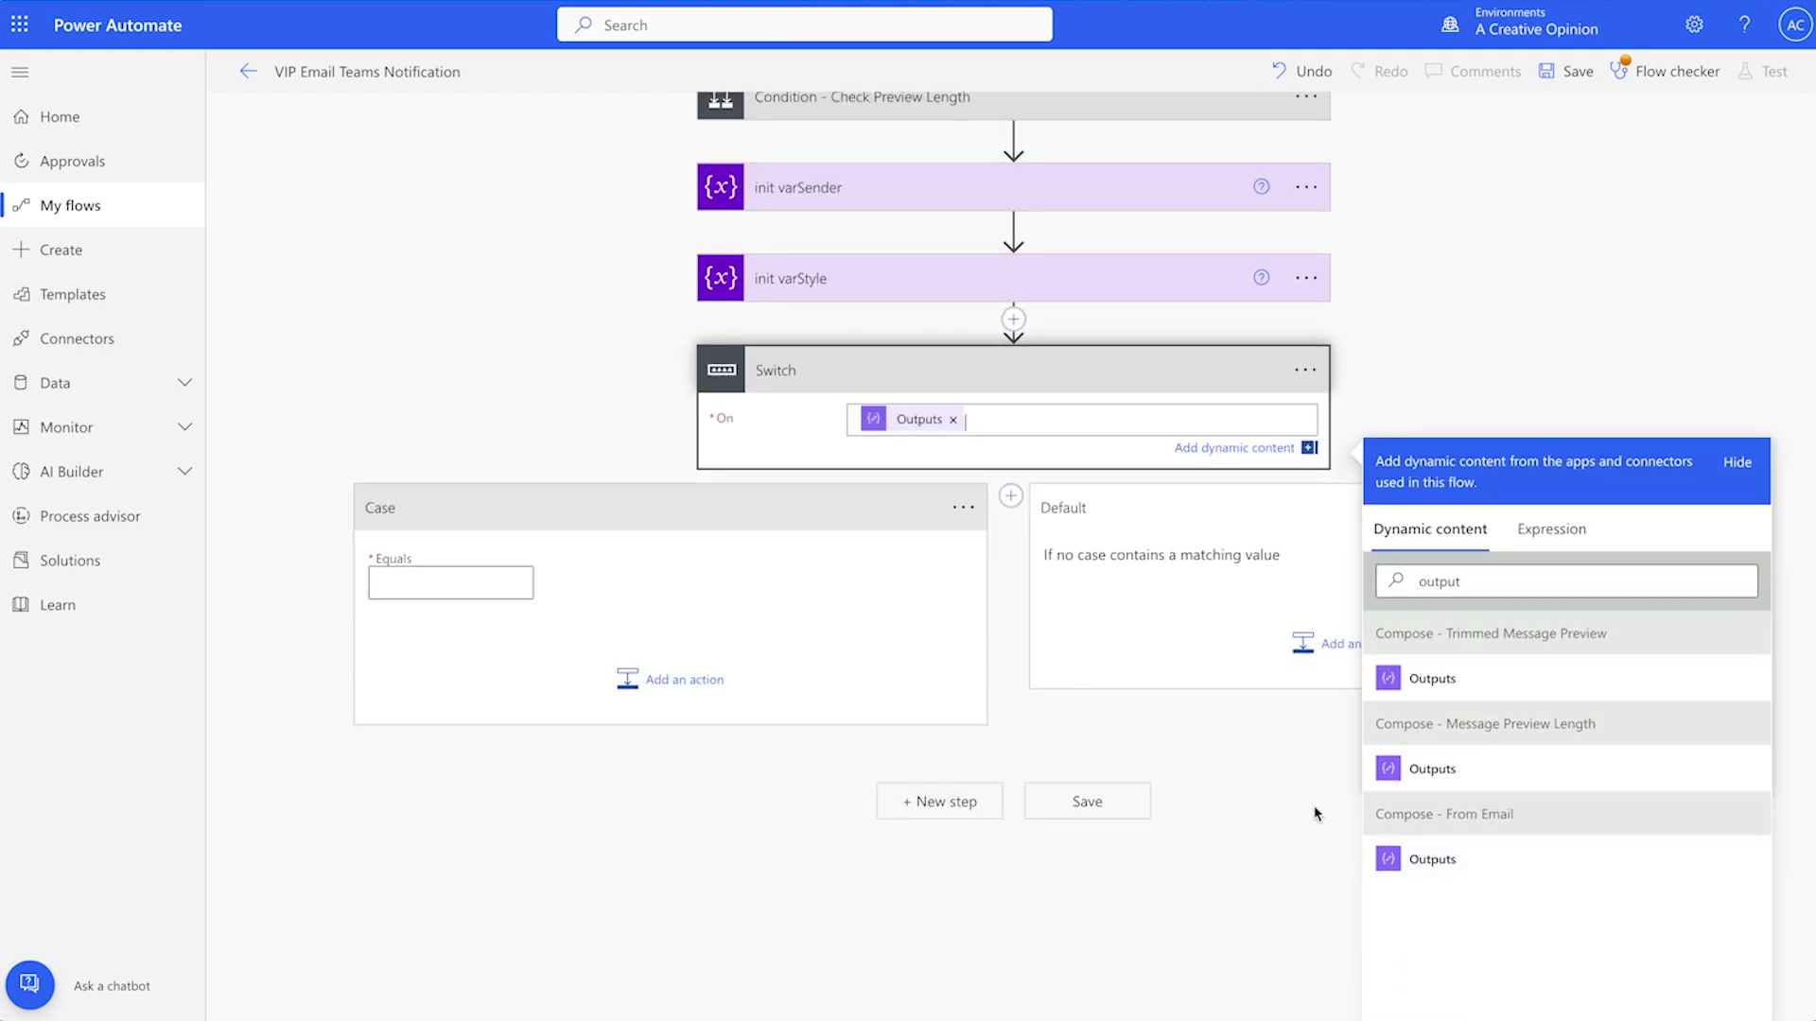
left_click(1313, 818)
left_click(450, 583)
type("bestie@")
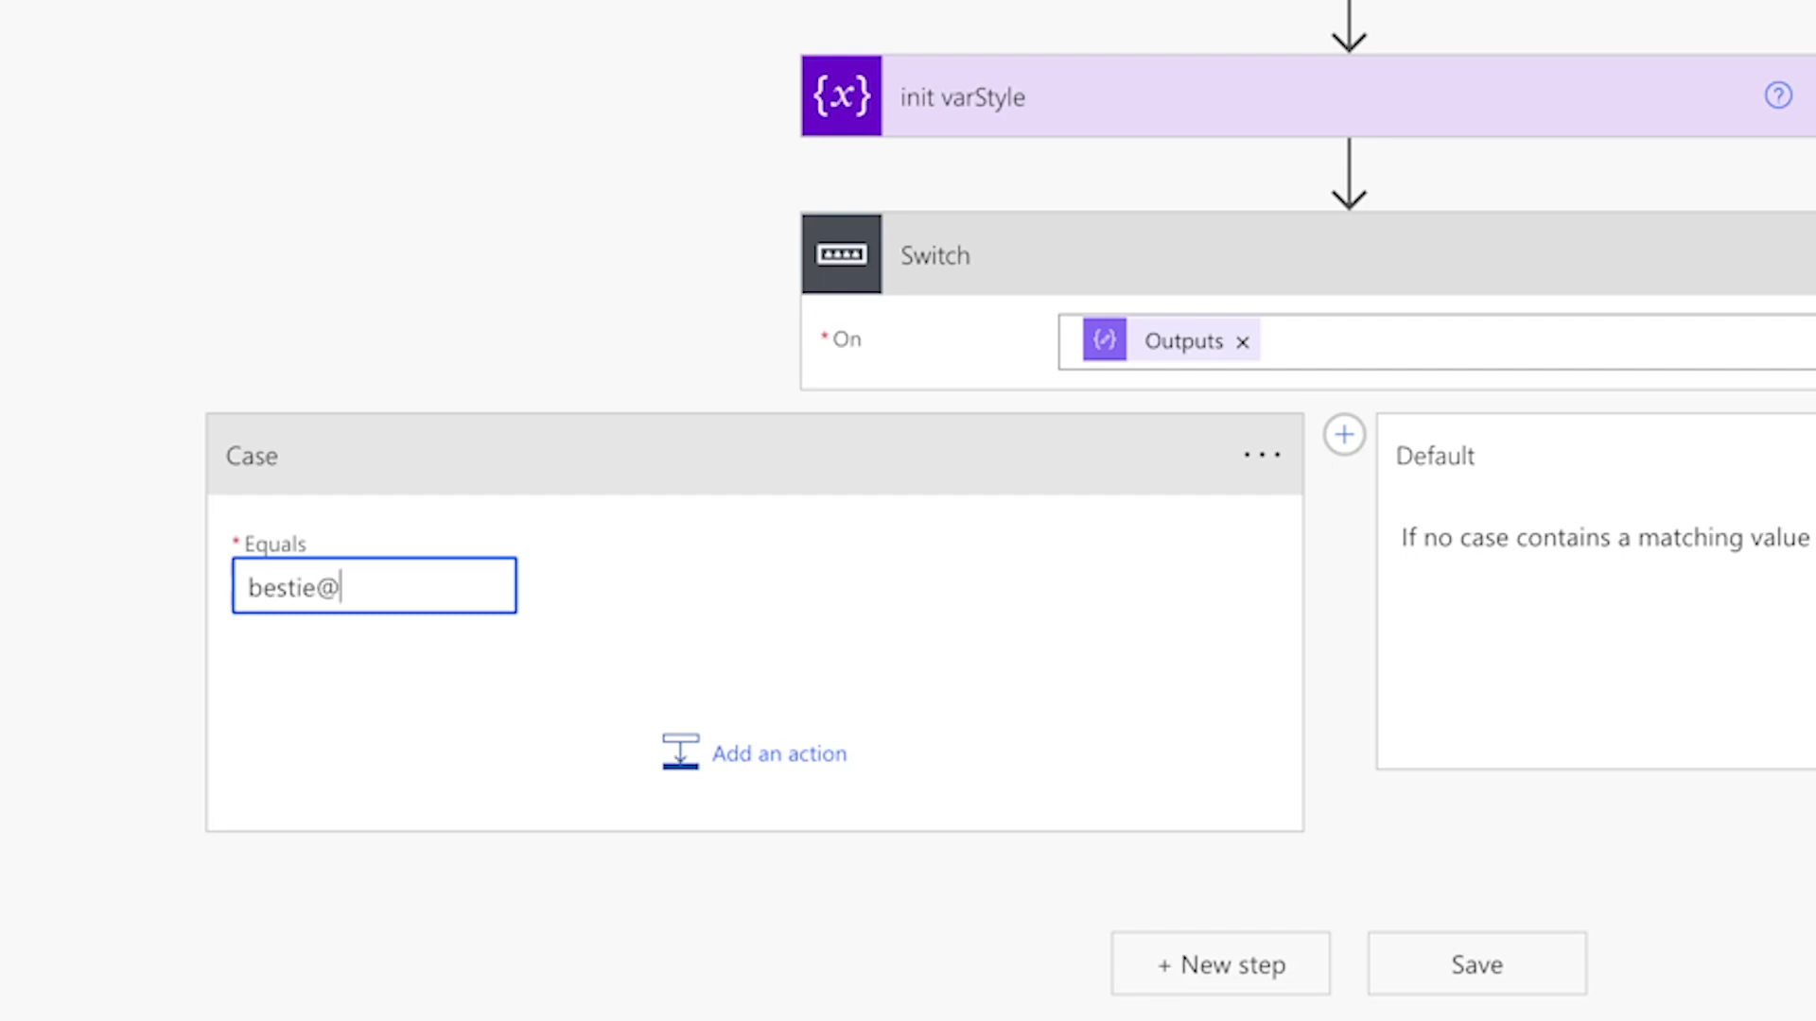
type("email.com")
Step: In the Bestie case, set varSender to Bestie and varStyle to accent
left_click(865, 499)
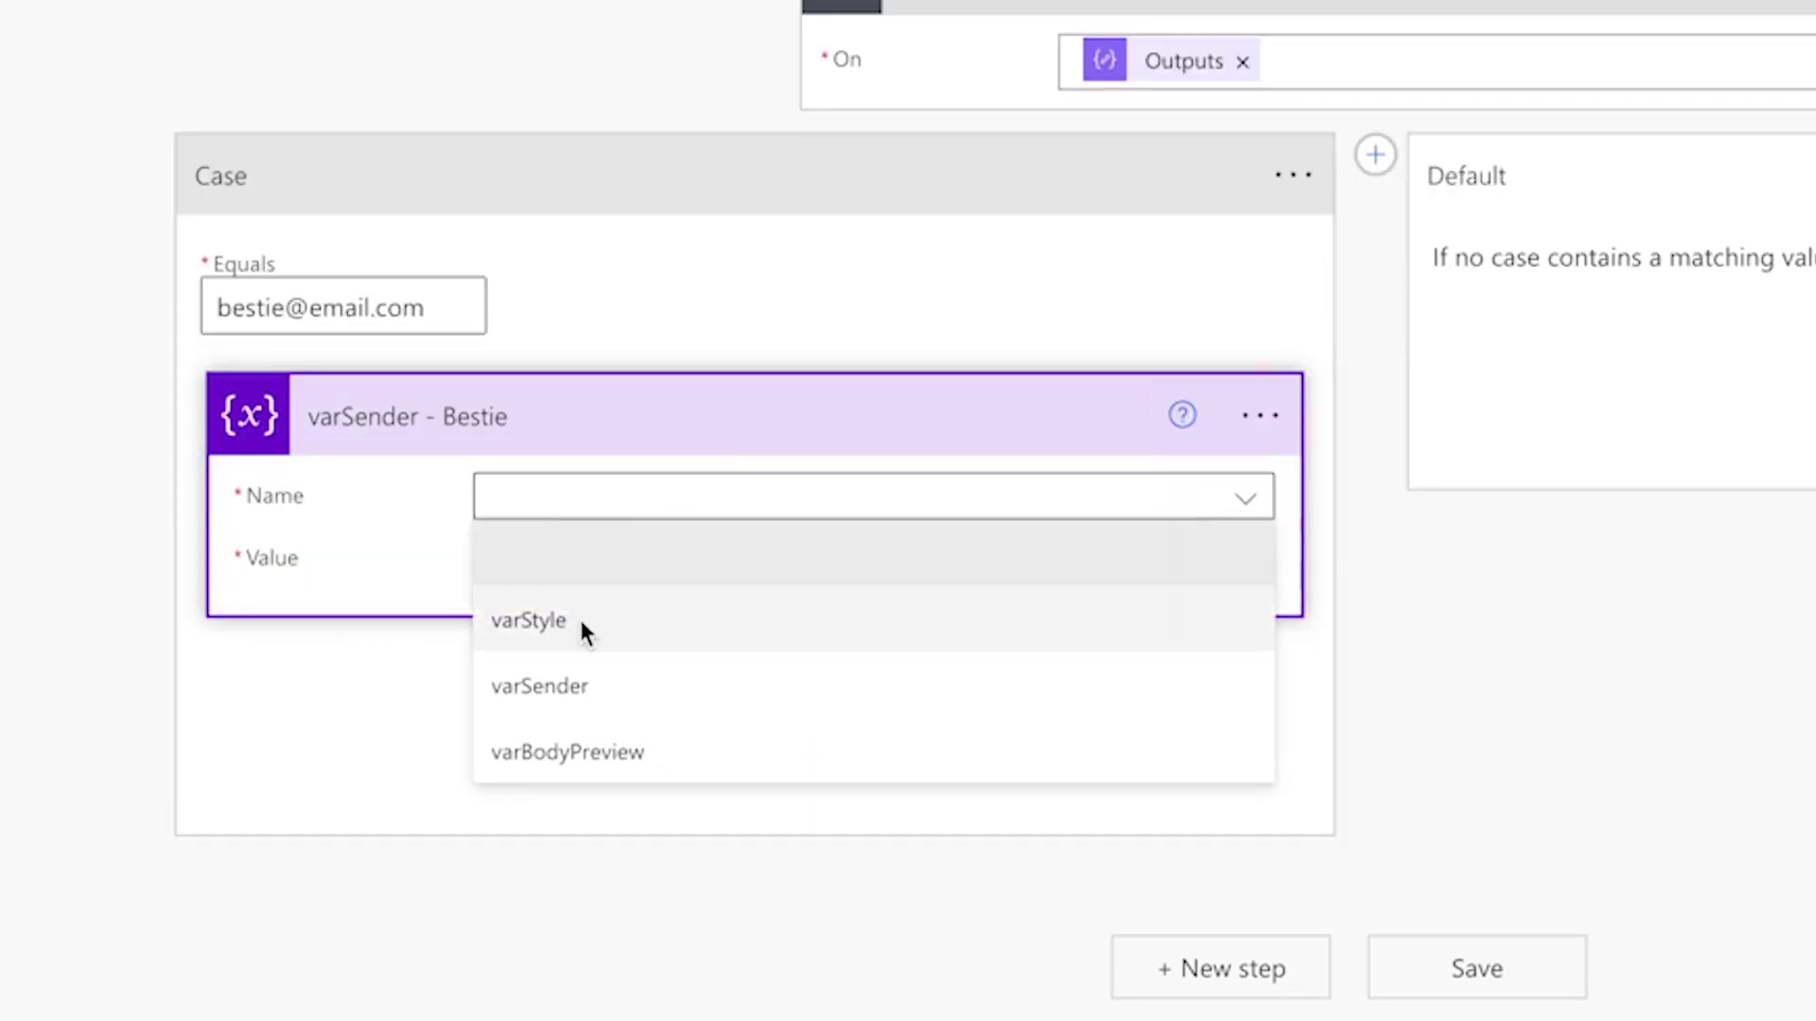
left_click(578, 616)
left_click(542, 559)
type("Bestie")
left_click(866, 498)
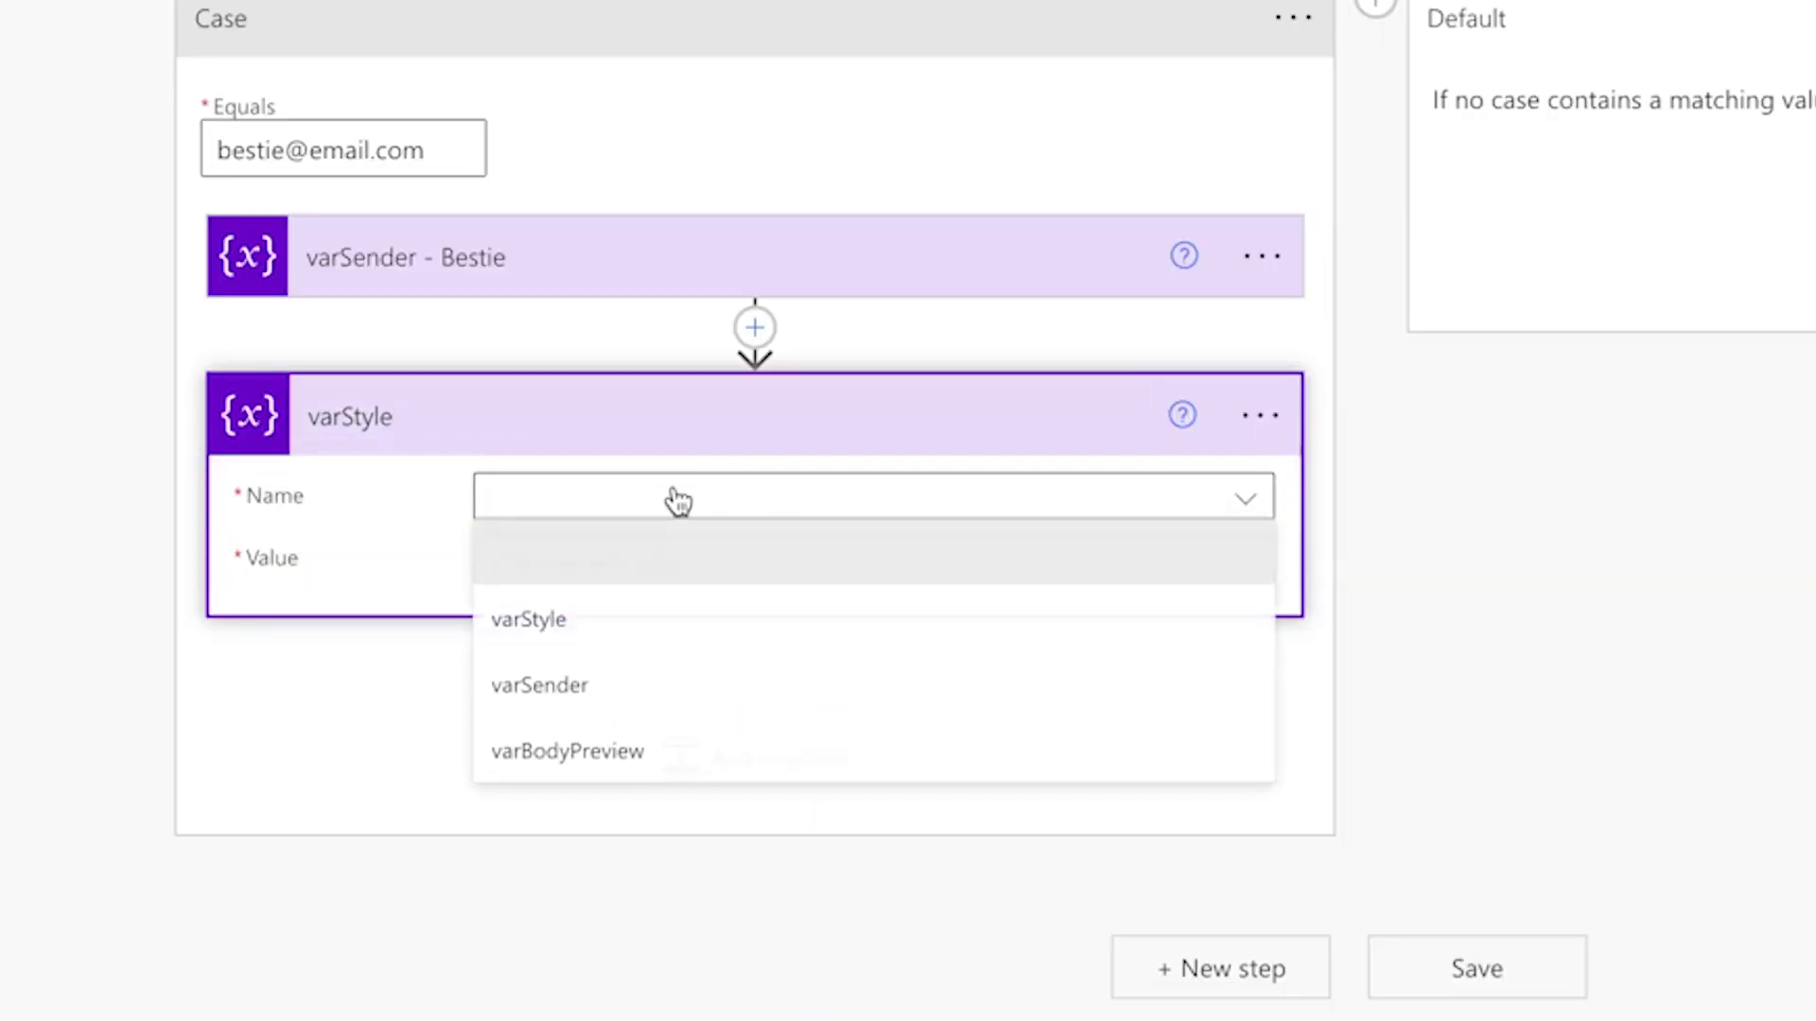
left_click(527, 619)
left_click(638, 559)
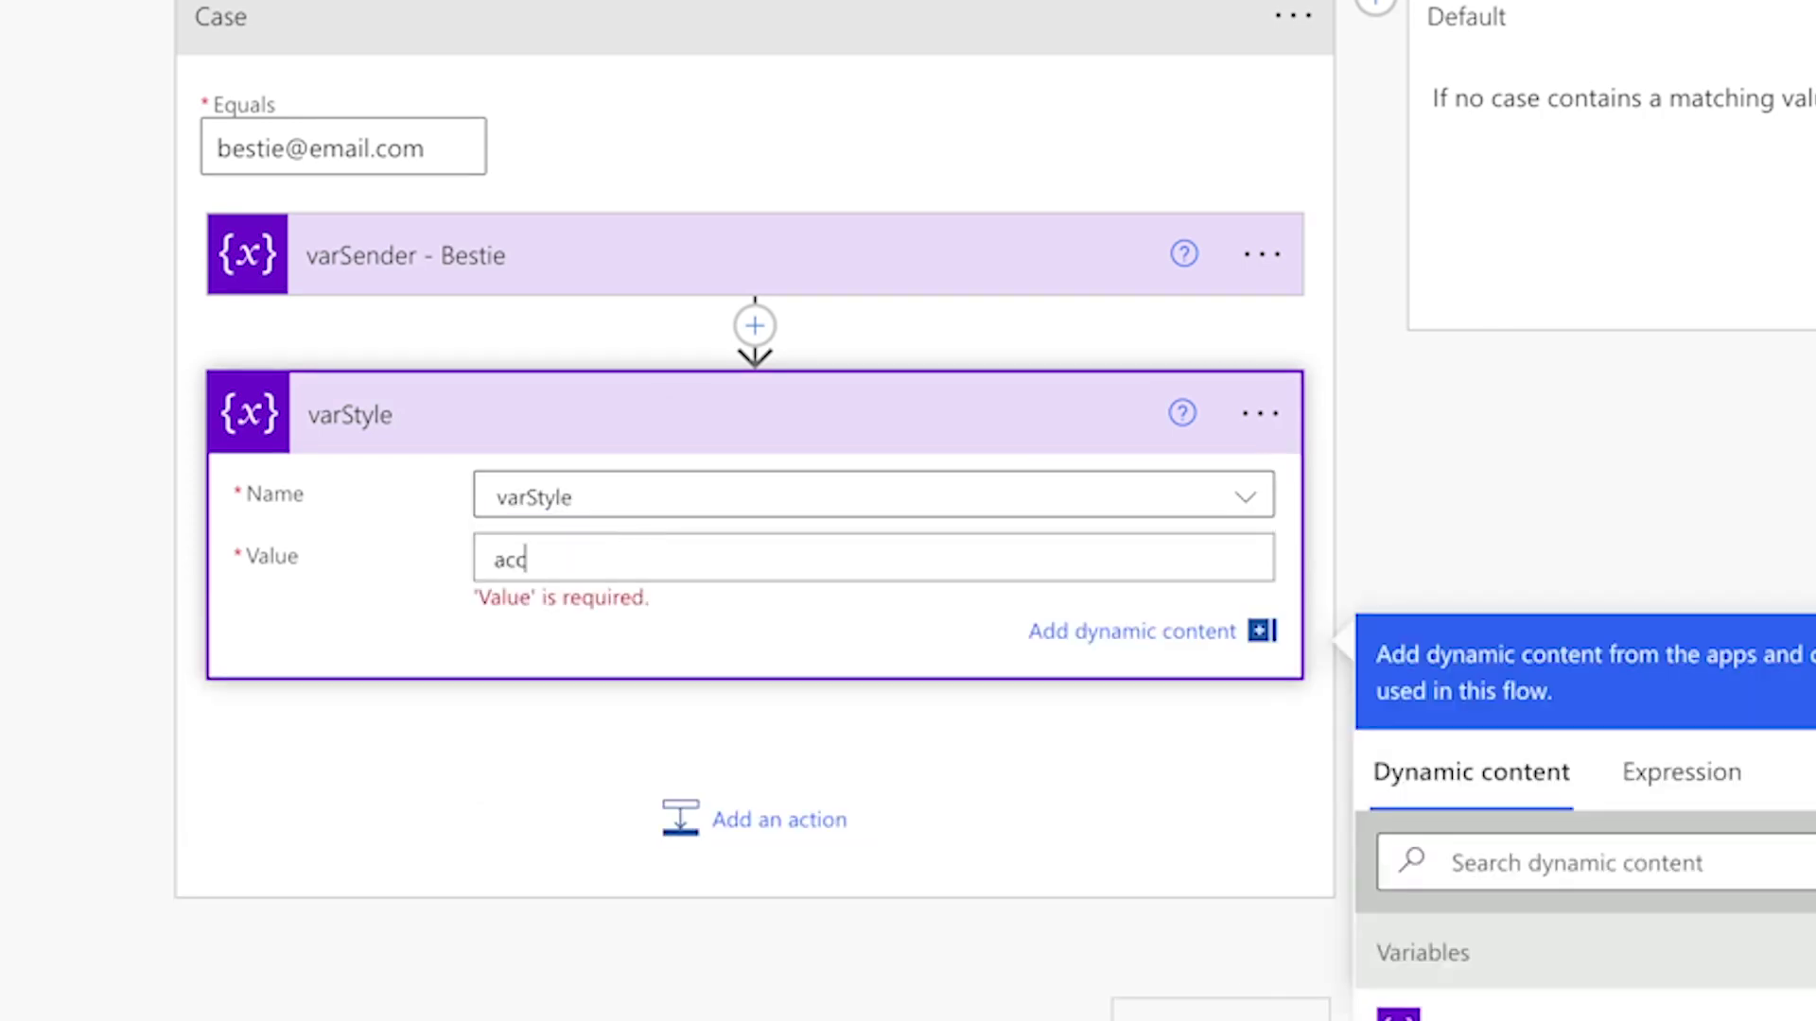
type("accent")
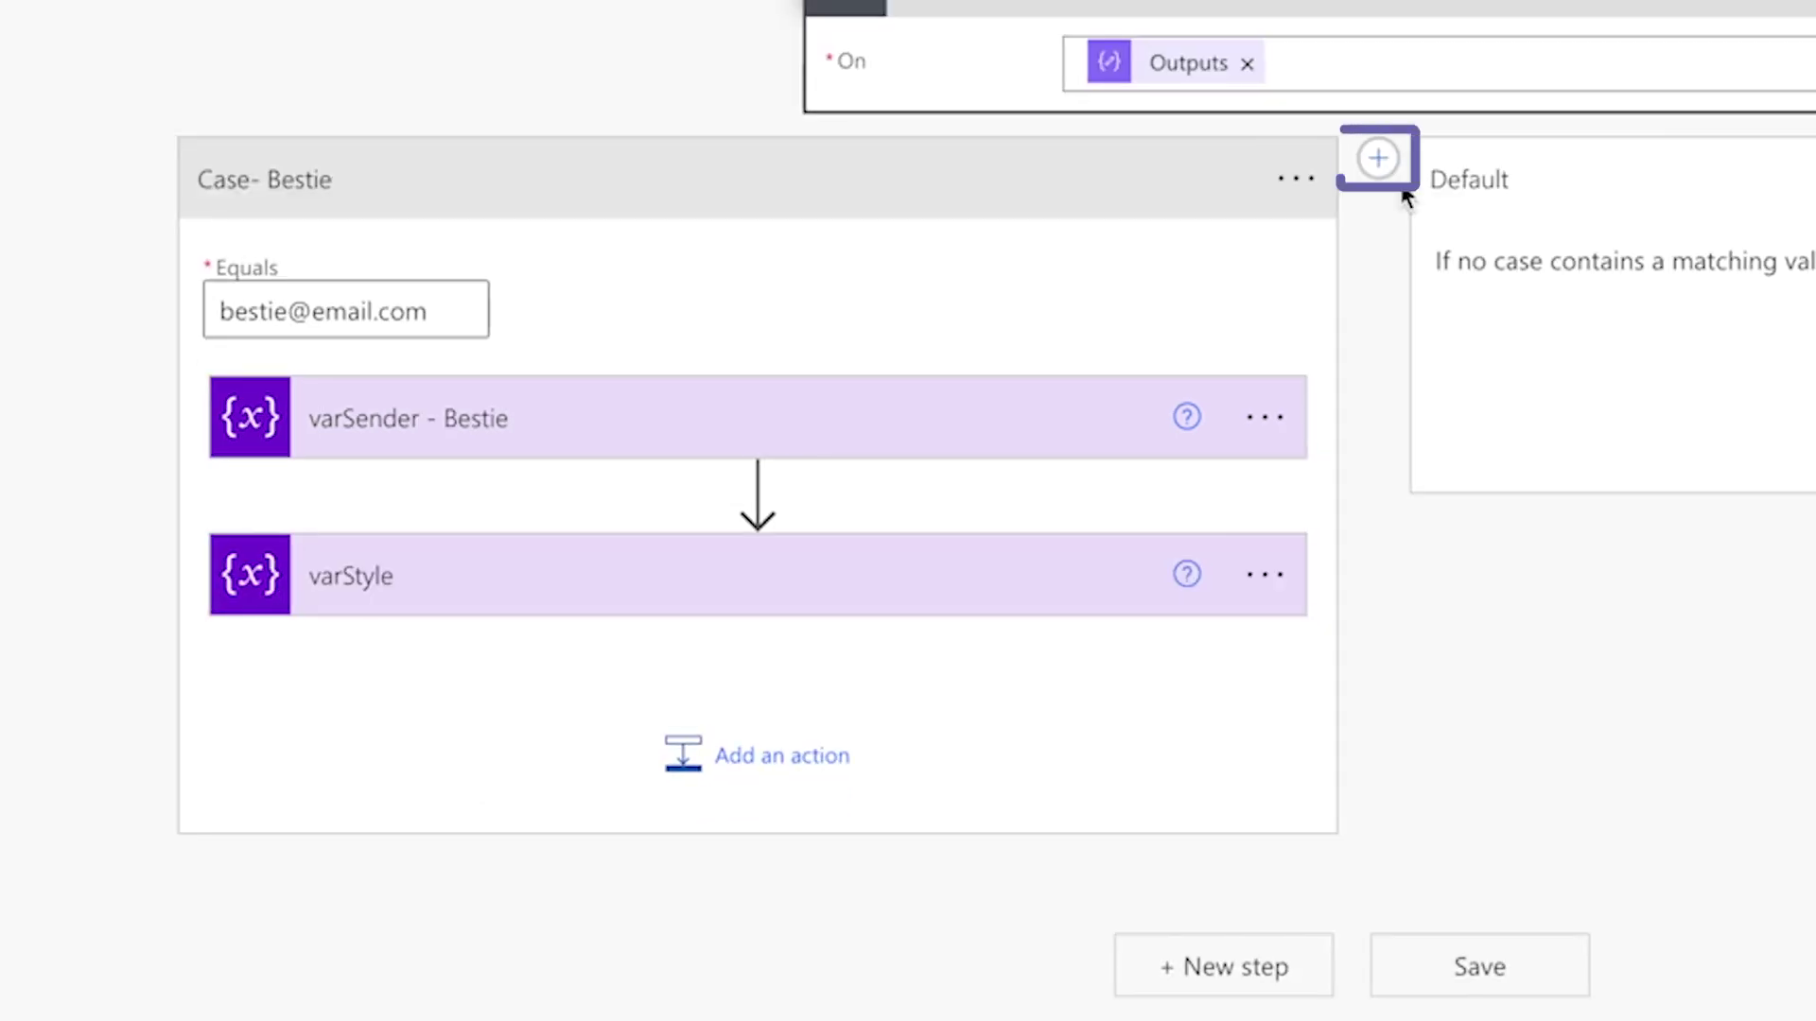
Step: Add a second switch case and set the boss case's varStyle to attention
left_click(1376, 159)
left_click(724, 296)
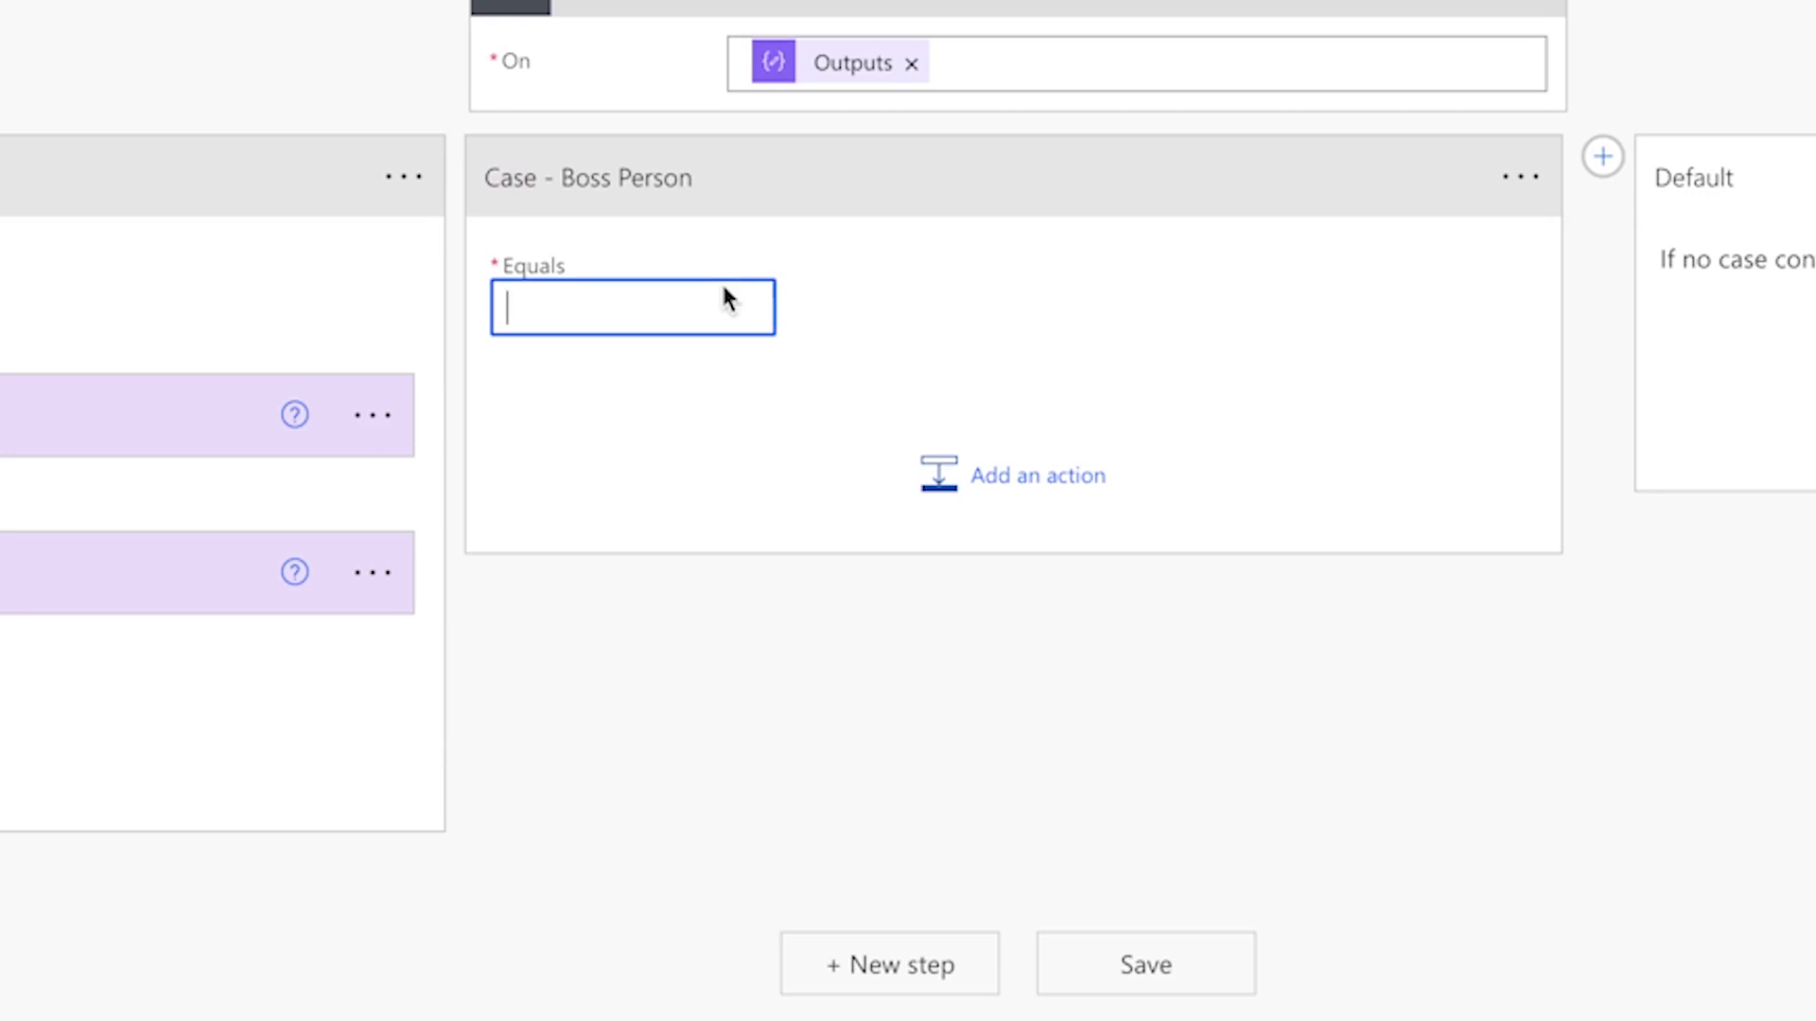
type("bossperson@email.c...")
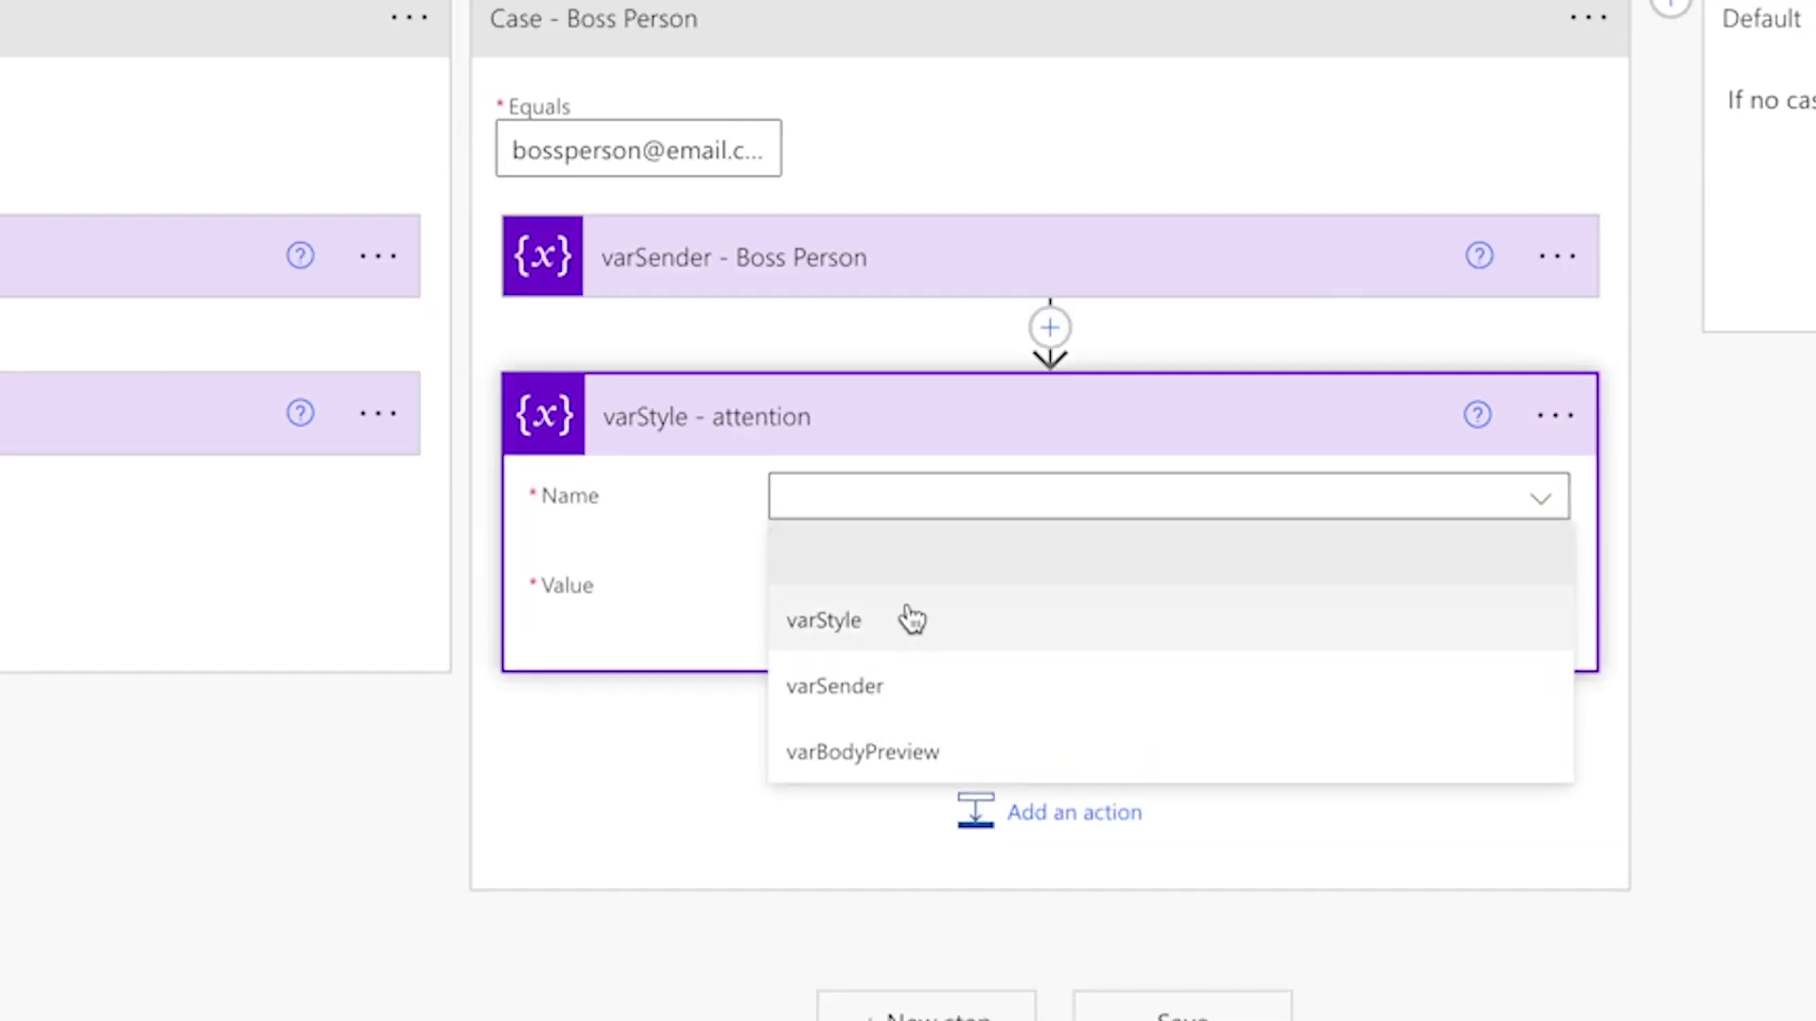
left_click(911, 620)
left_click(880, 561)
type("attention")
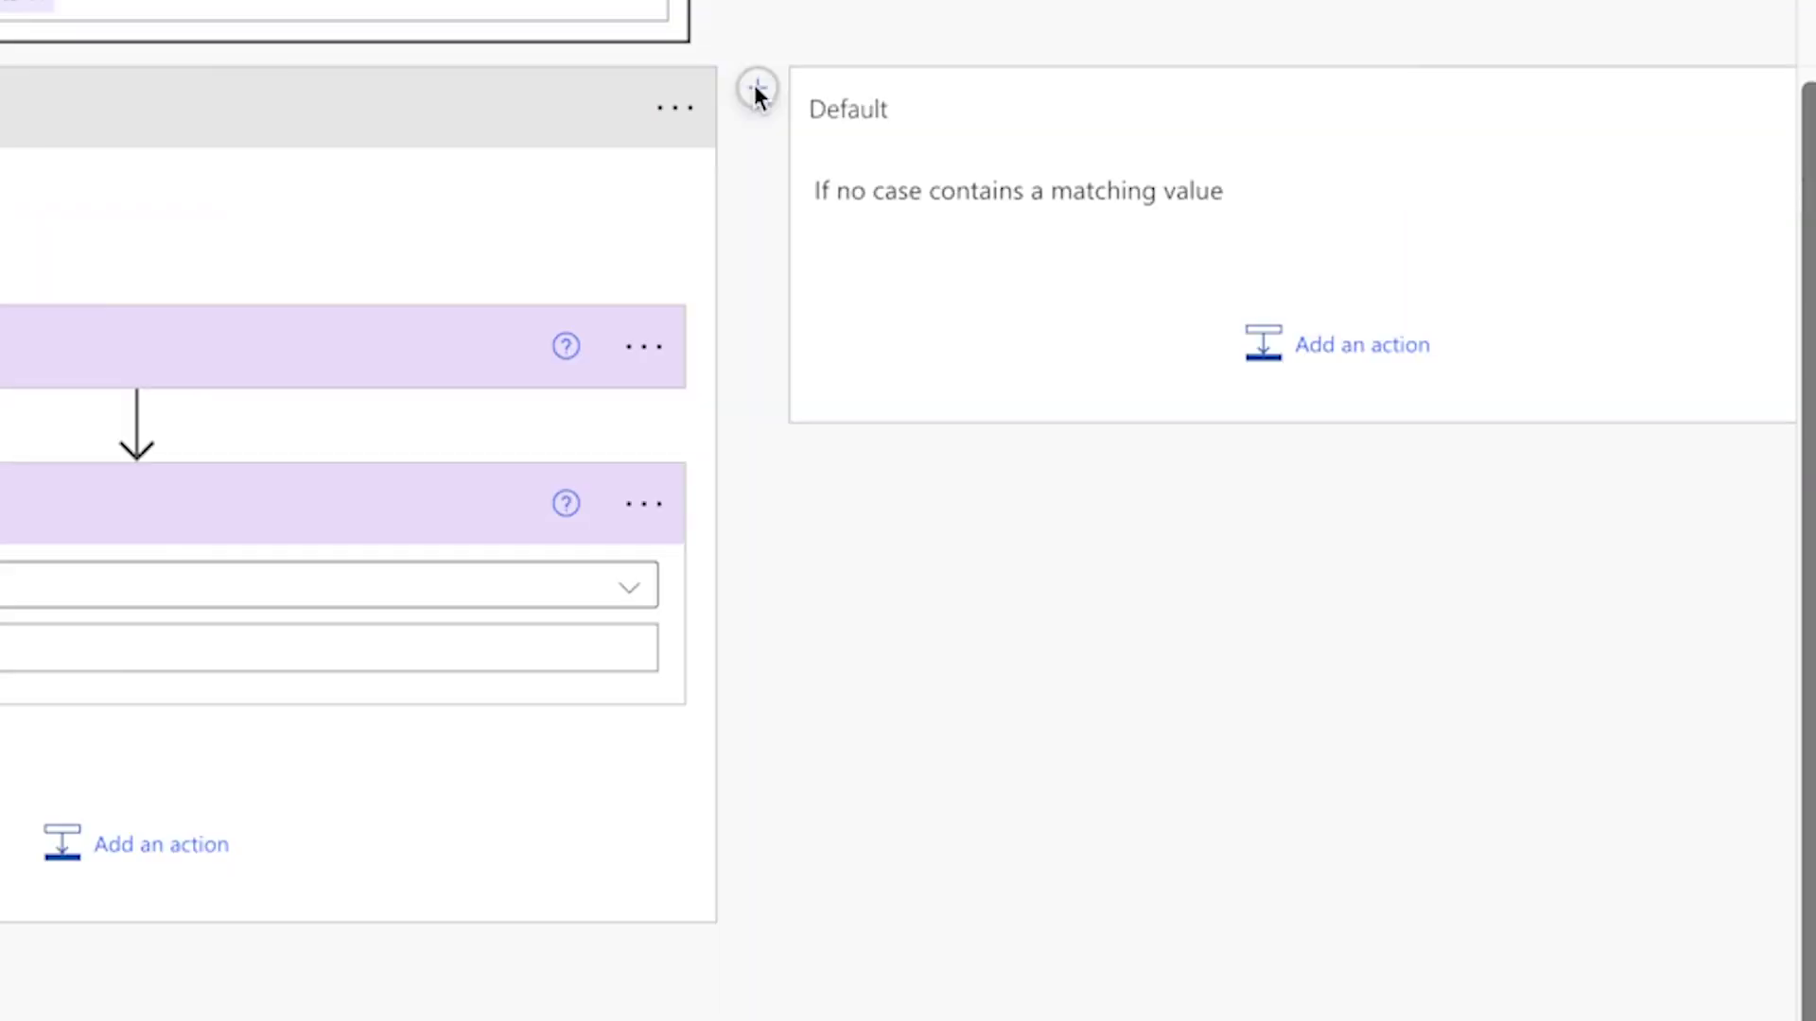
type("topclient@ema")
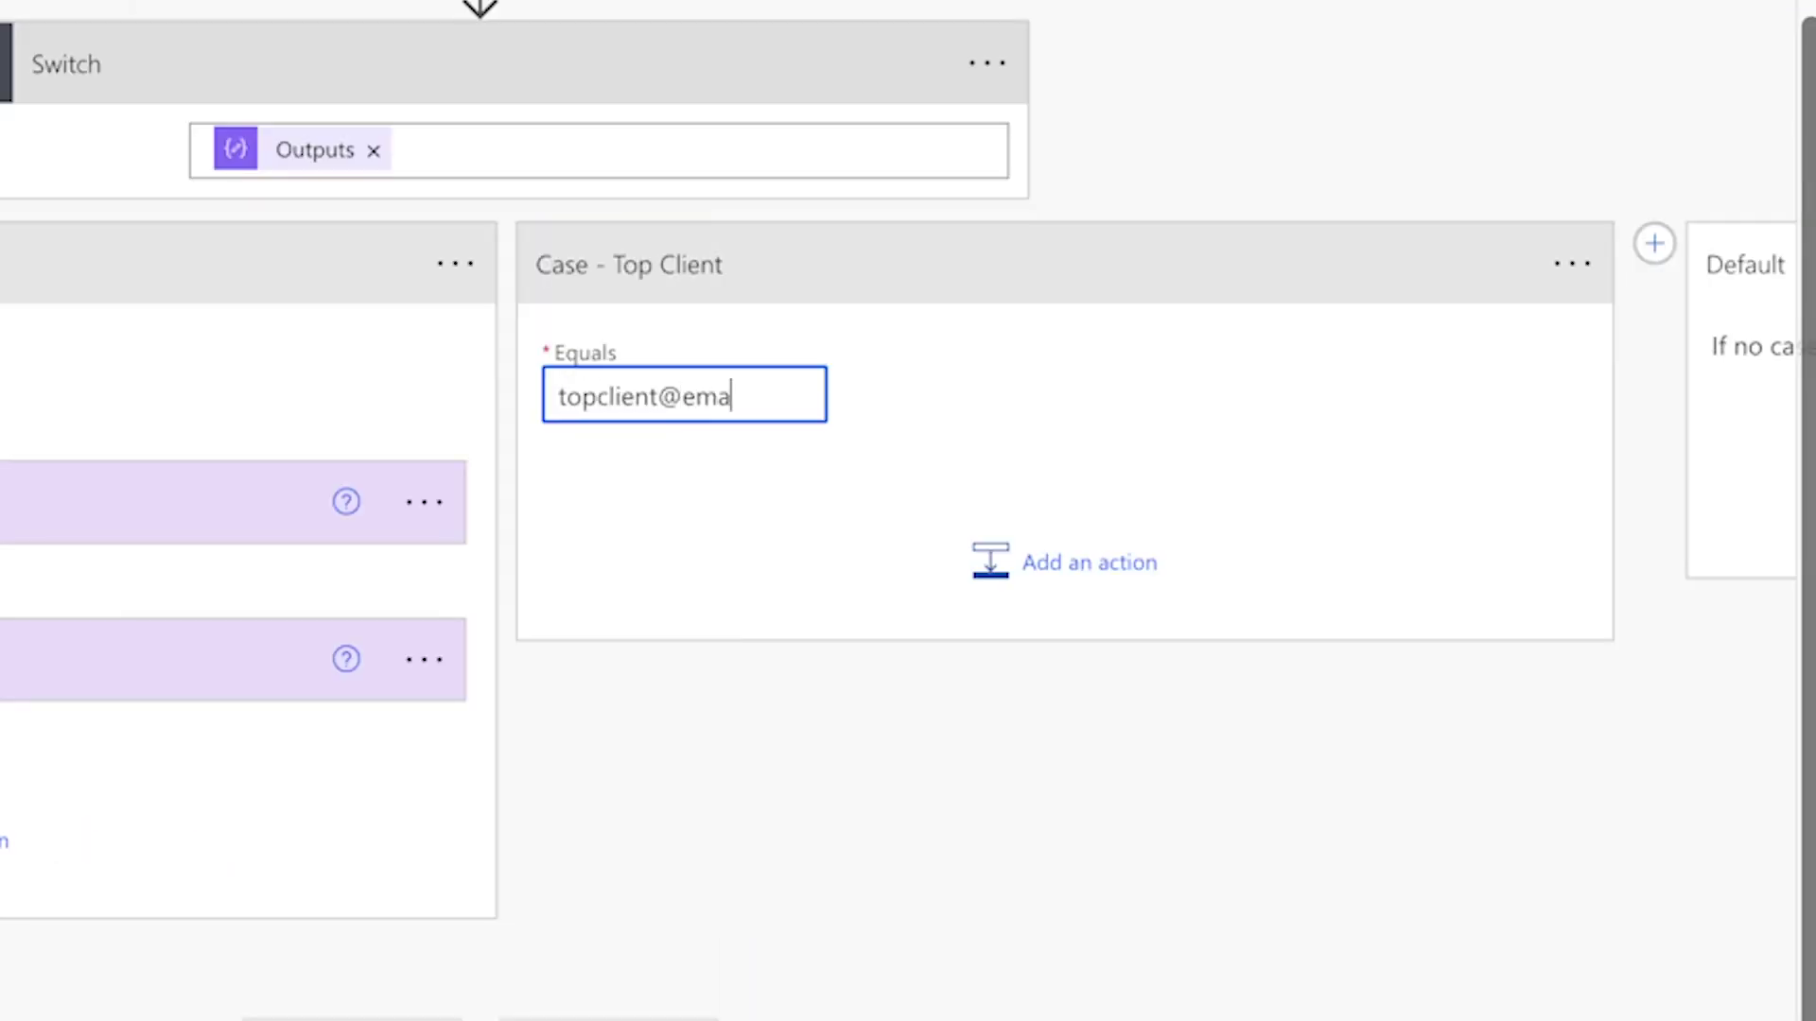
type("il.com")
Step: Set varSender to Top Client in the Top Client case
left_click(1068, 785)
left_click(993, 647)
type("Top Client")
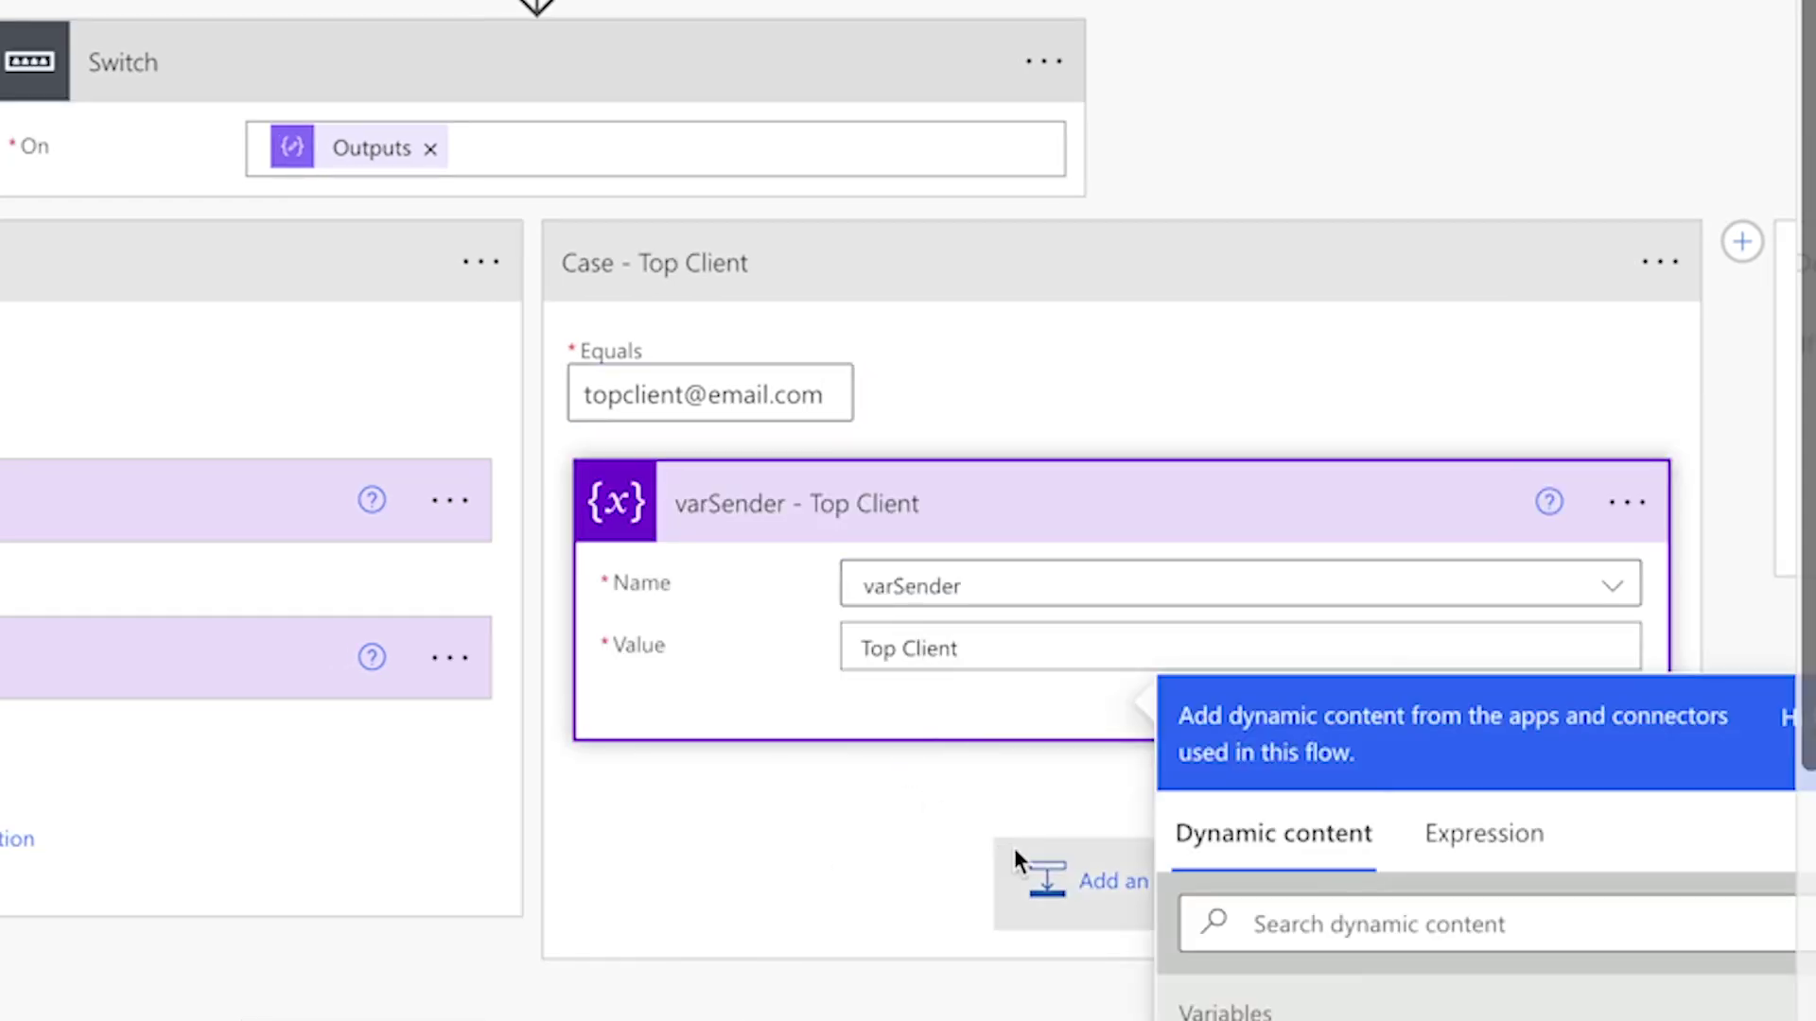
left_click(1014, 846)
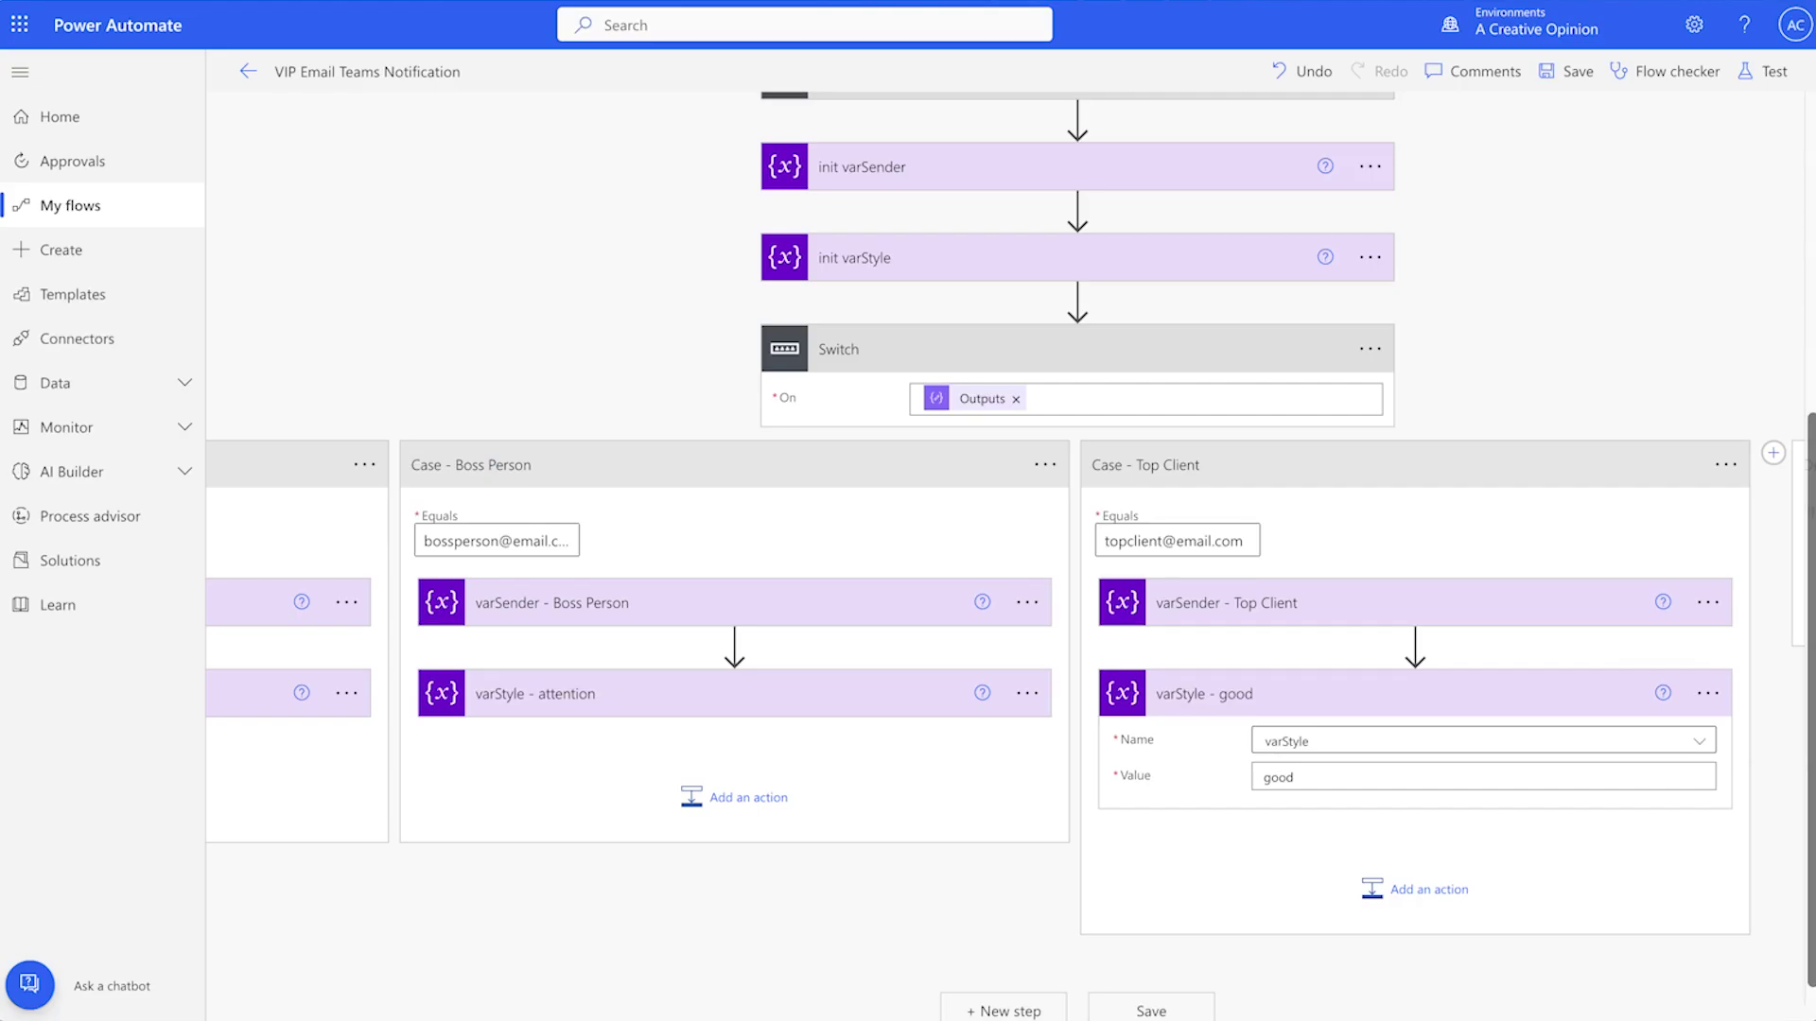
type("conver")
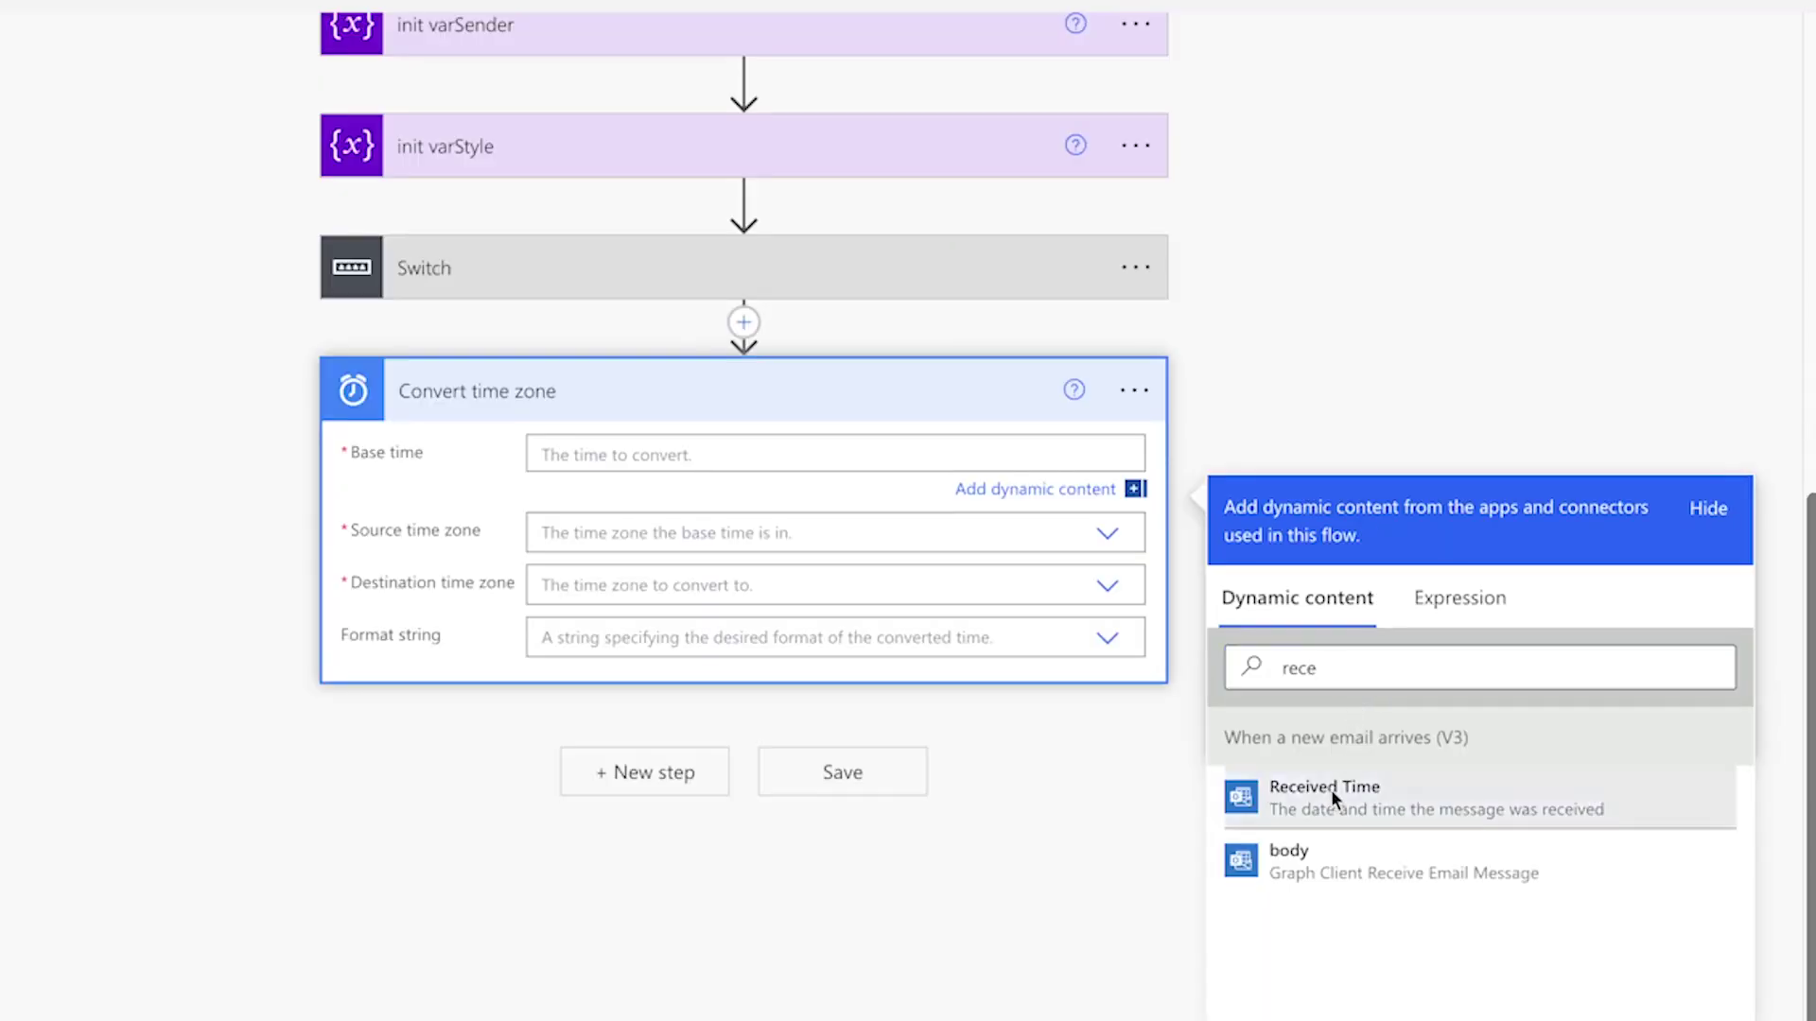
Step: Convert Received Time from UTC to Mountain Time (US & Canada) in round-trip format
left_click(1330, 790)
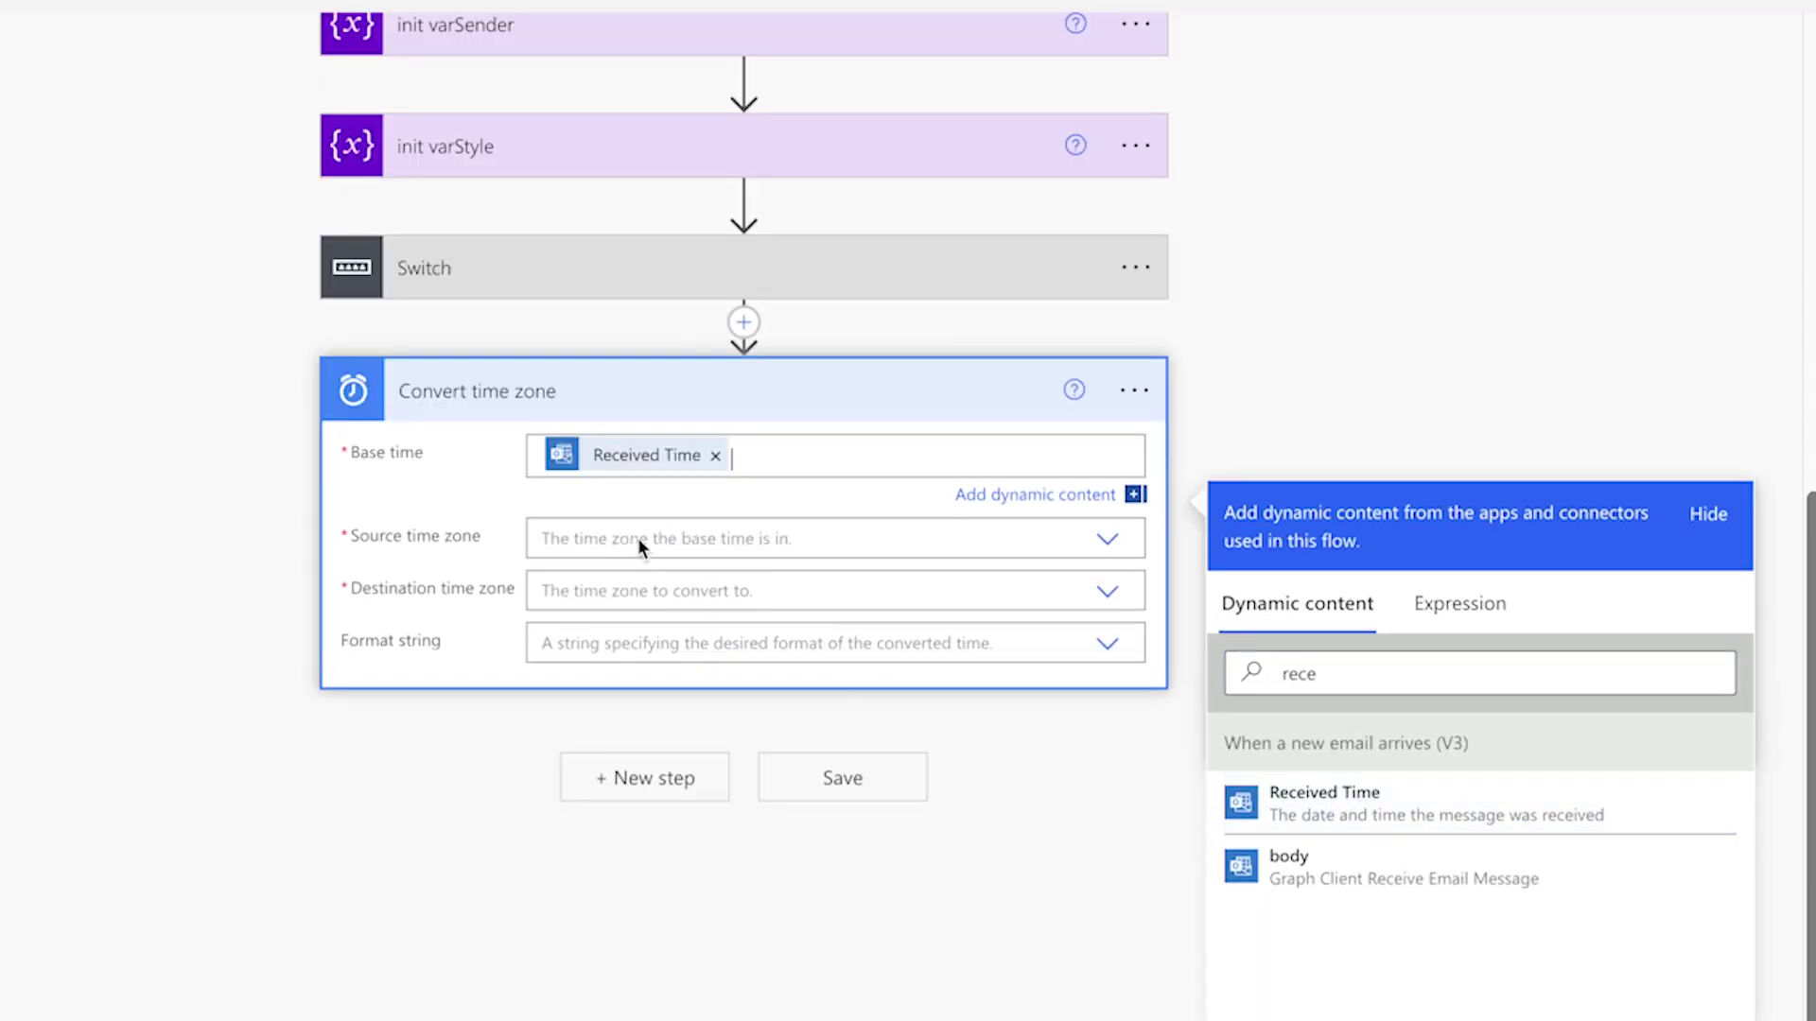
left_click(637, 537)
type("coor")
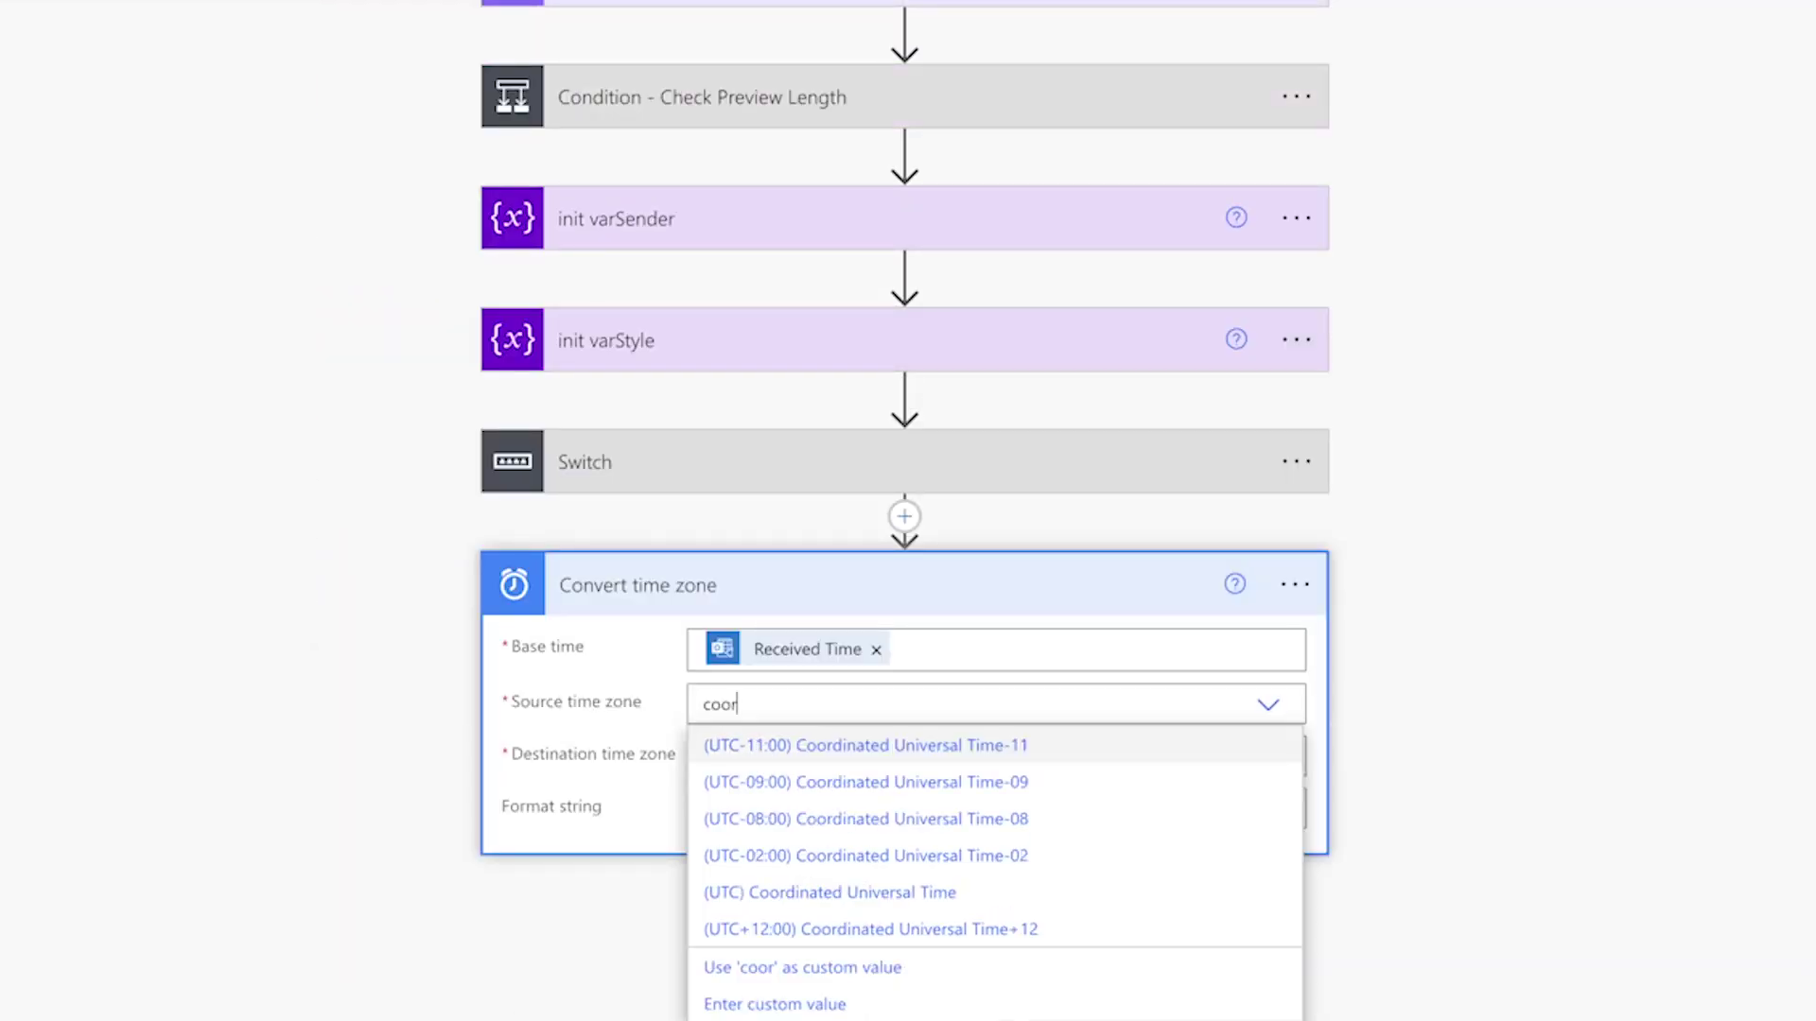
left_click(830, 892)
left_click(979, 756)
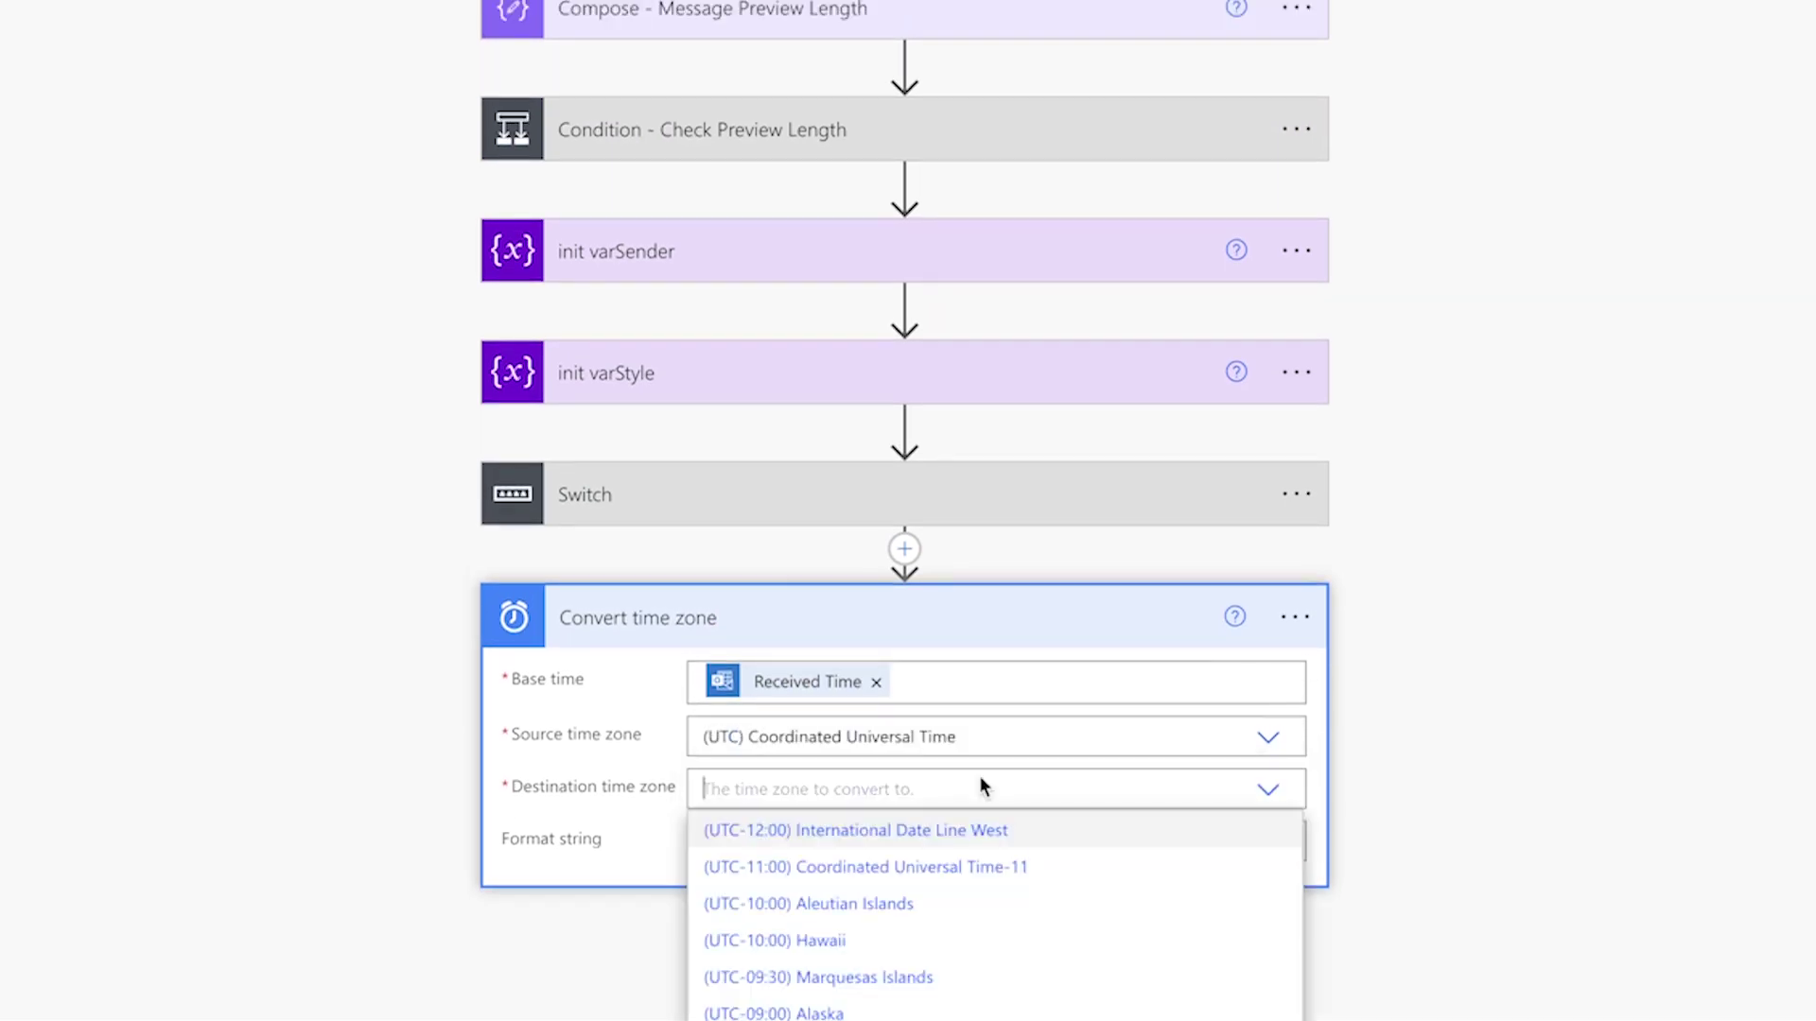
type("mou")
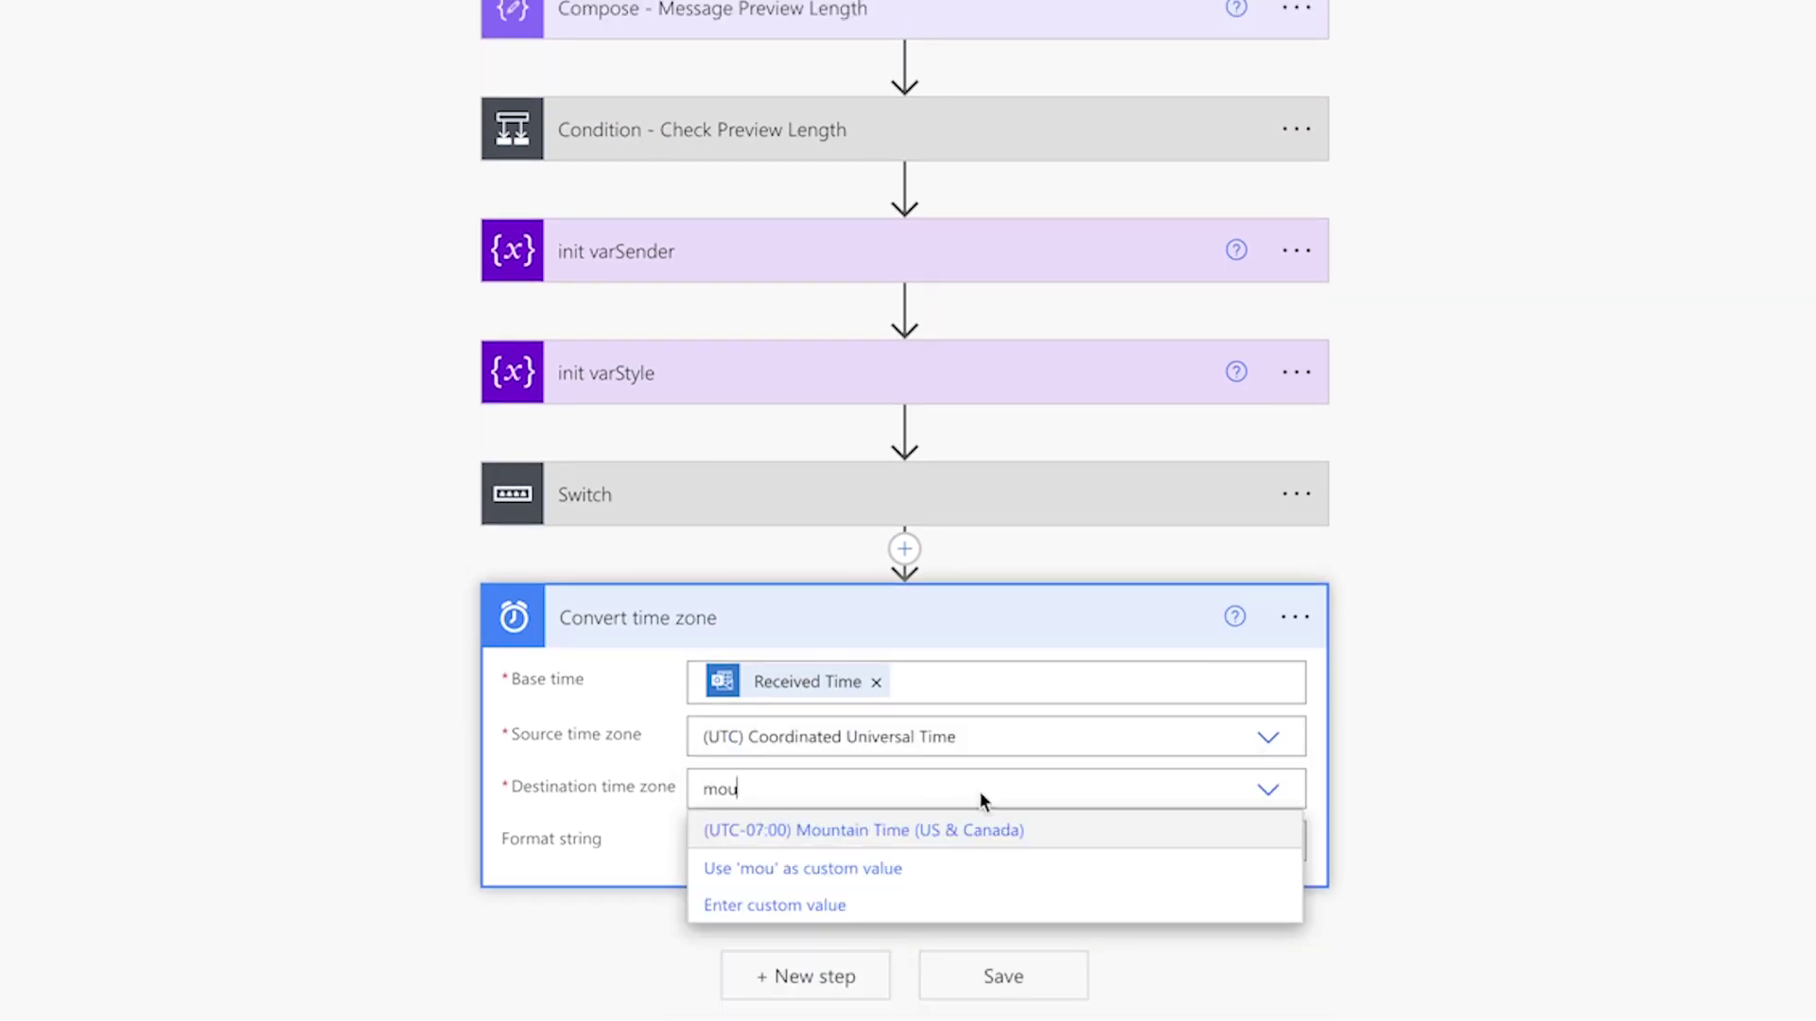
left_click(969, 831)
left_click(952, 841)
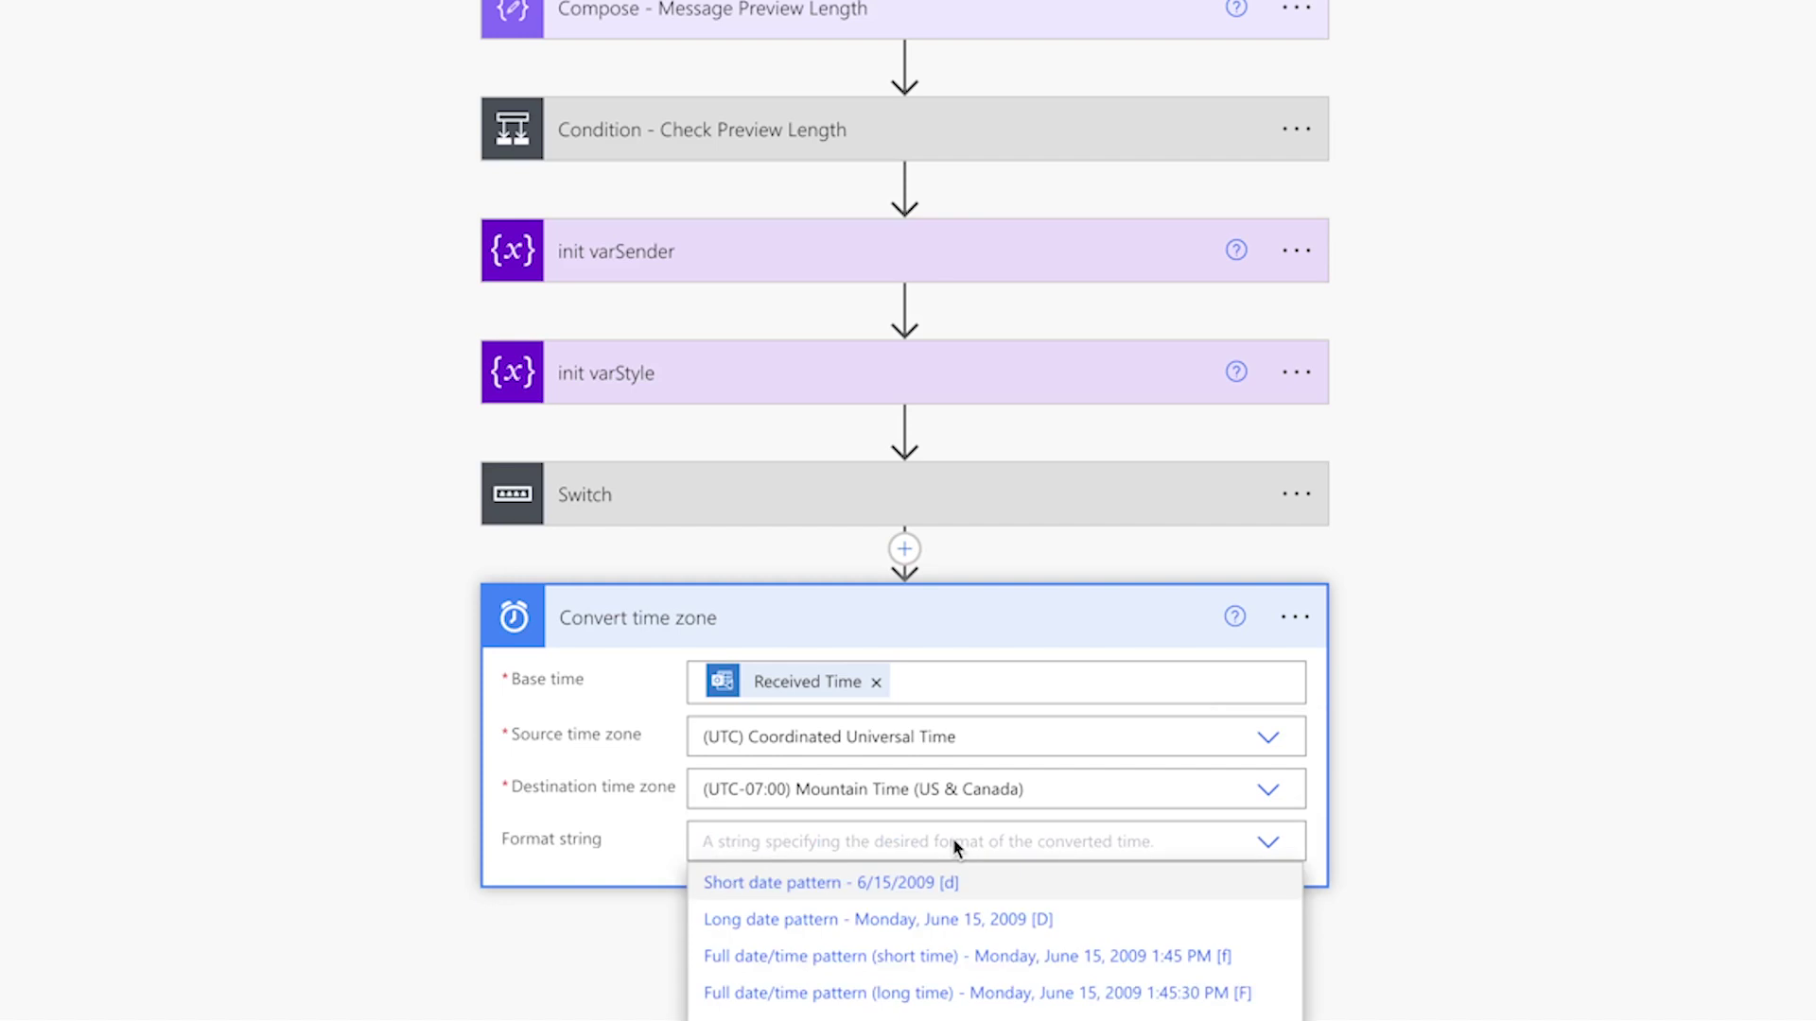
type("round")
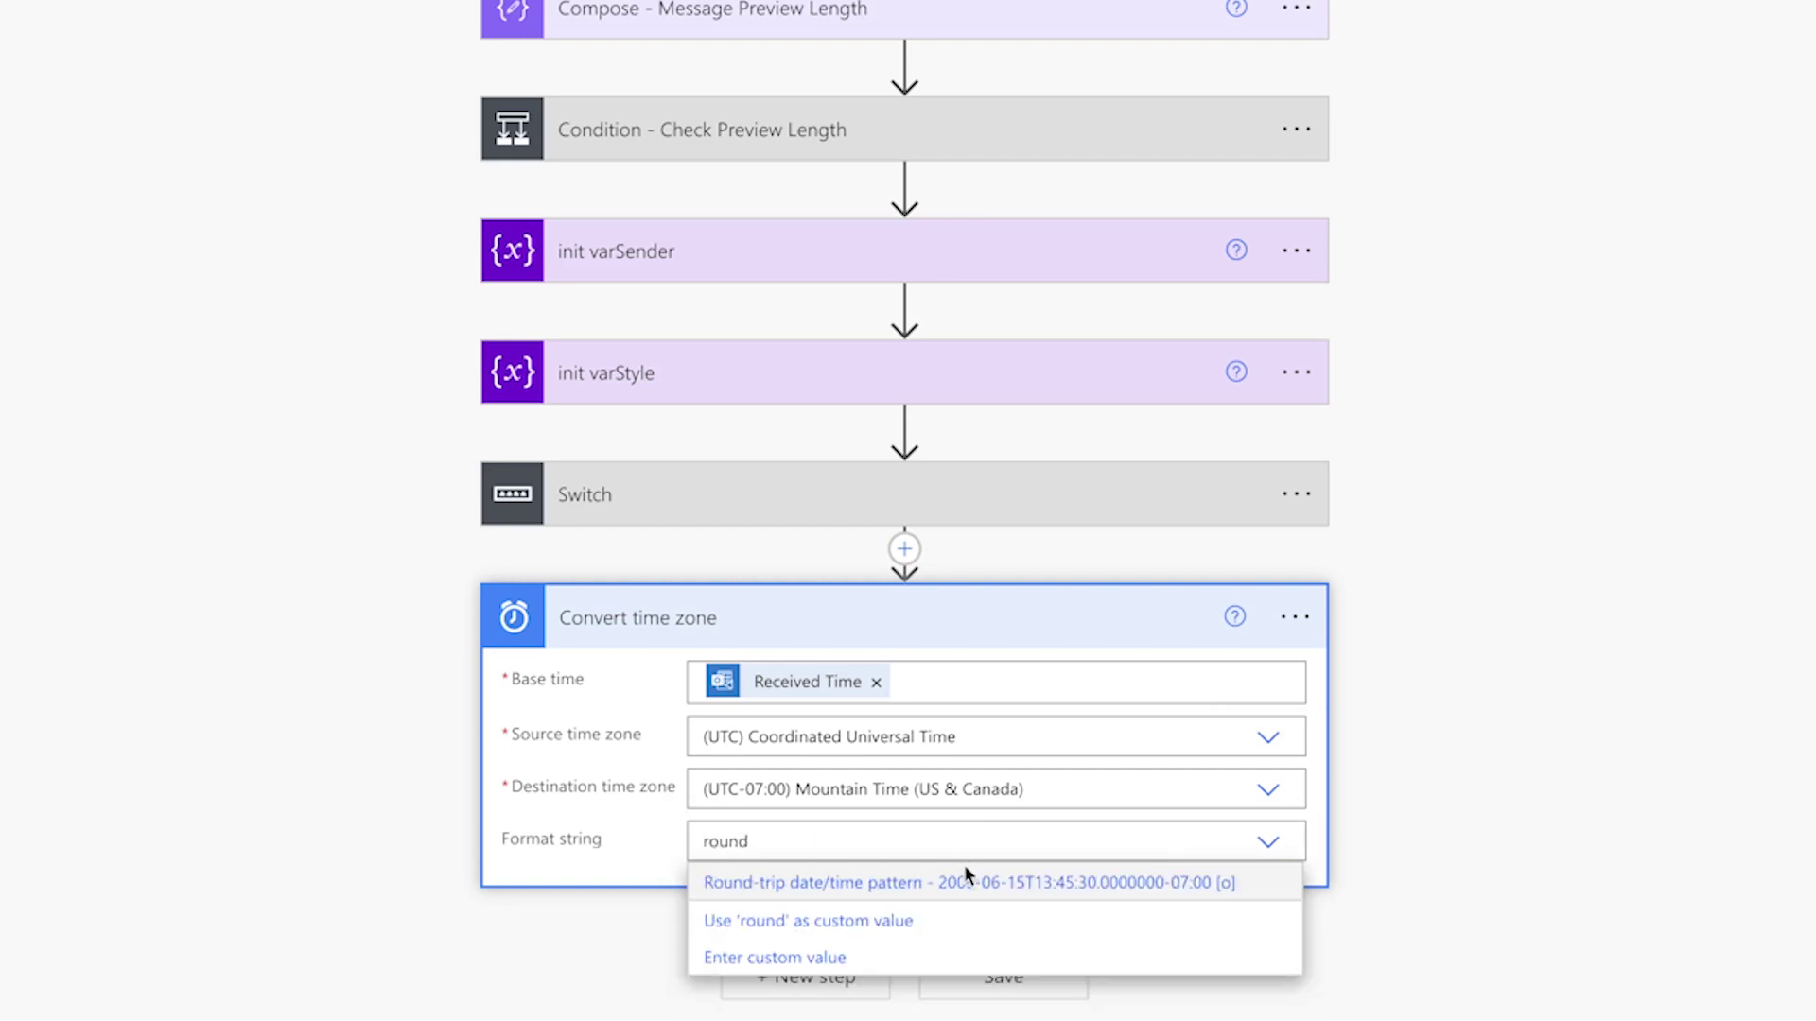
left_click(970, 878)
left_click(775, 979)
type("compose")
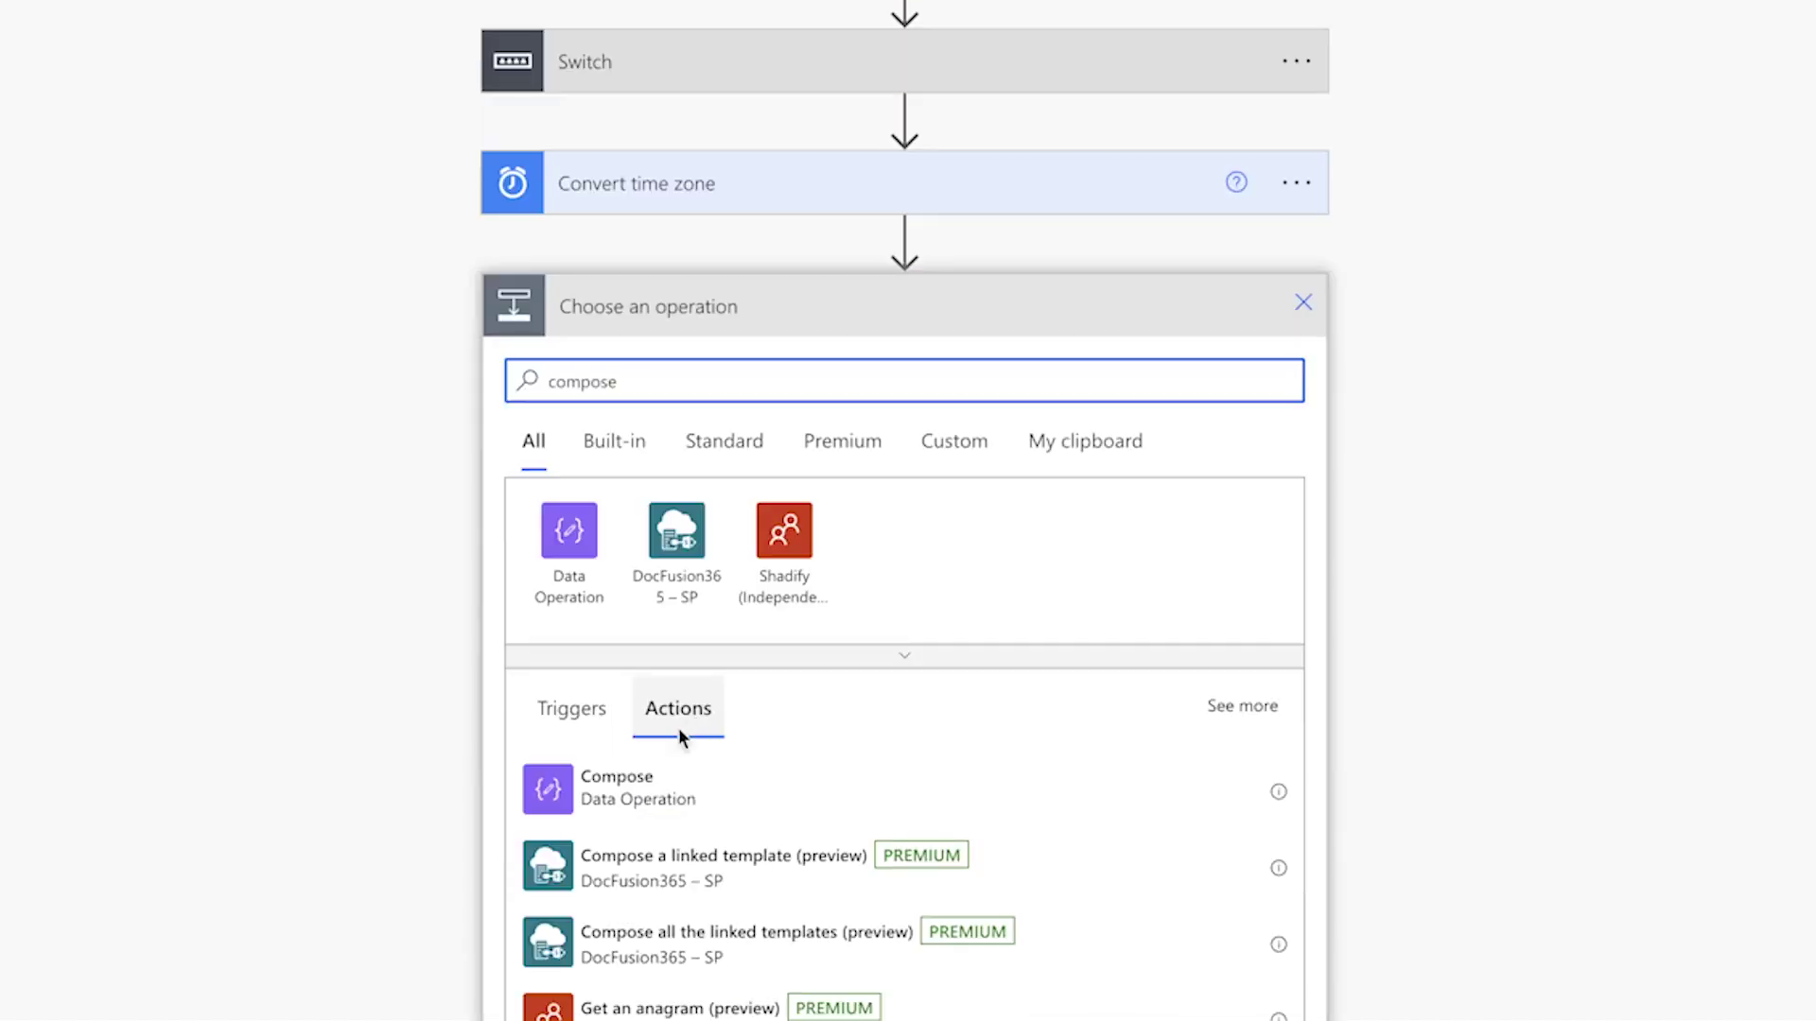
Step: Add 'Compose - Received Time' with input formatDateTime(body('Convert_time_zone'),'hh:mm')
left_click(666, 792)
left_click(1294, 782)
left_click(1418, 678)
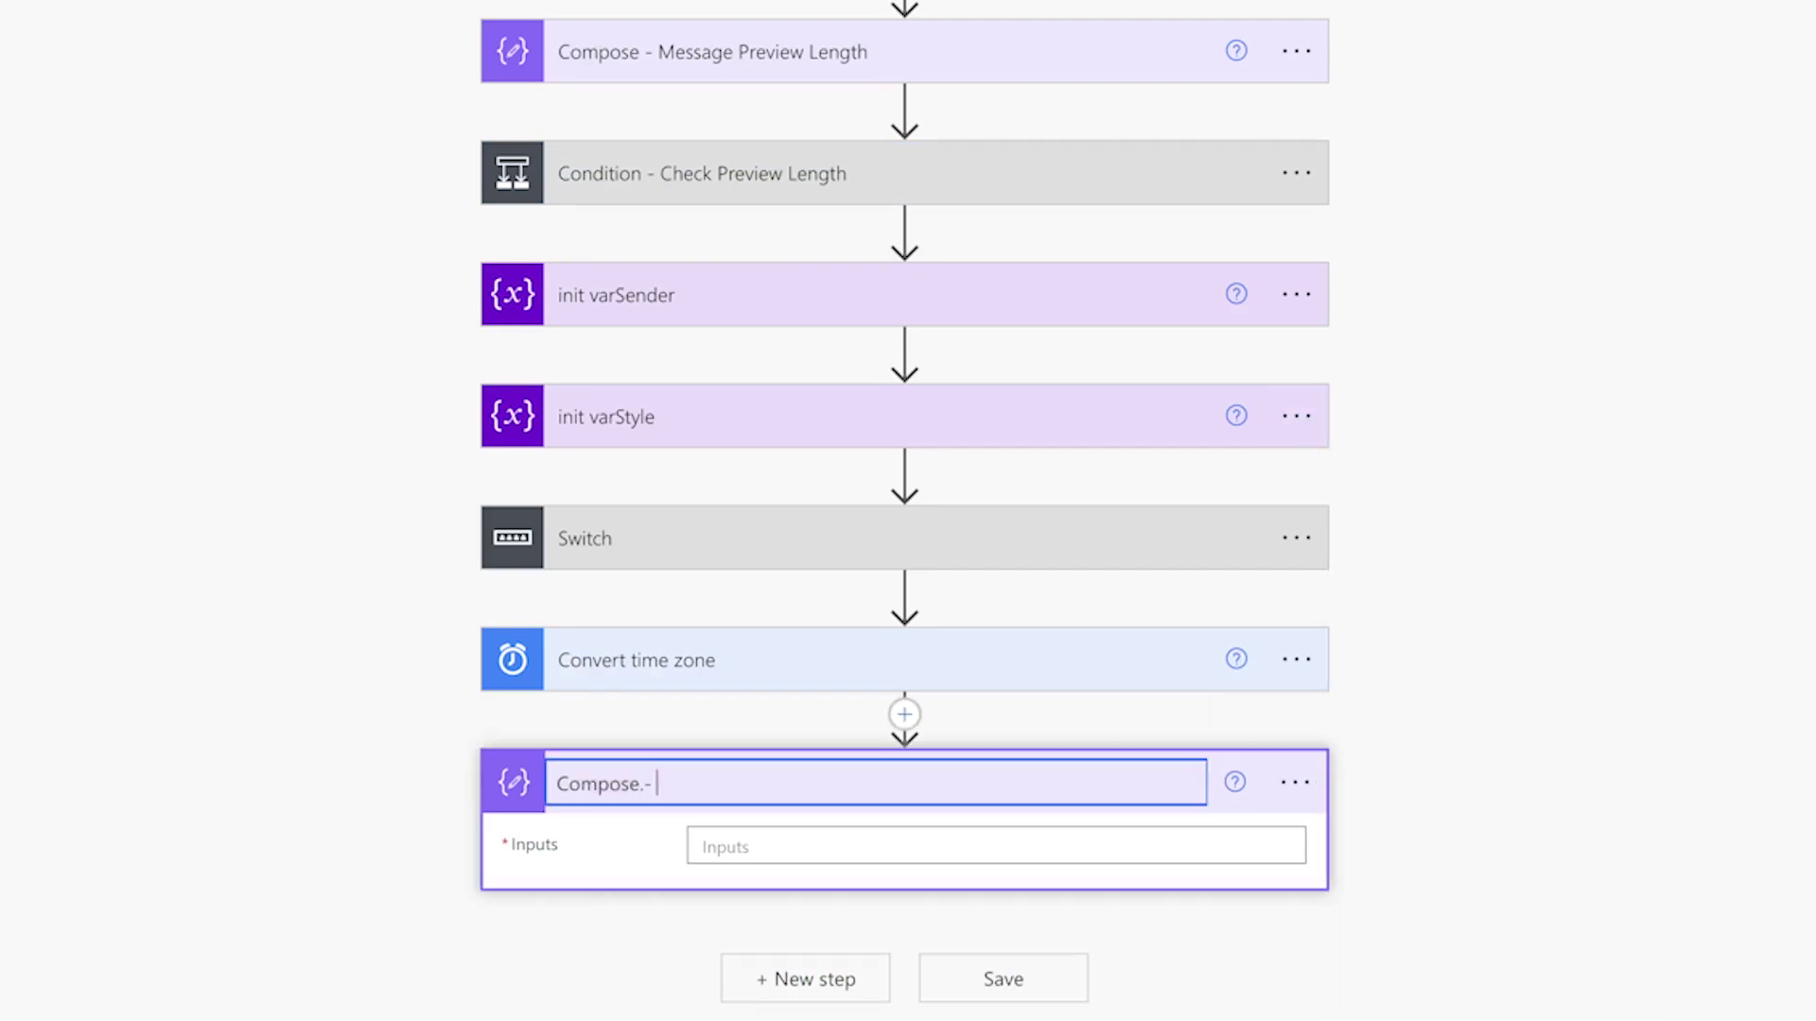
type("- Received Time")
left_click(996, 847)
left_click(1458, 740)
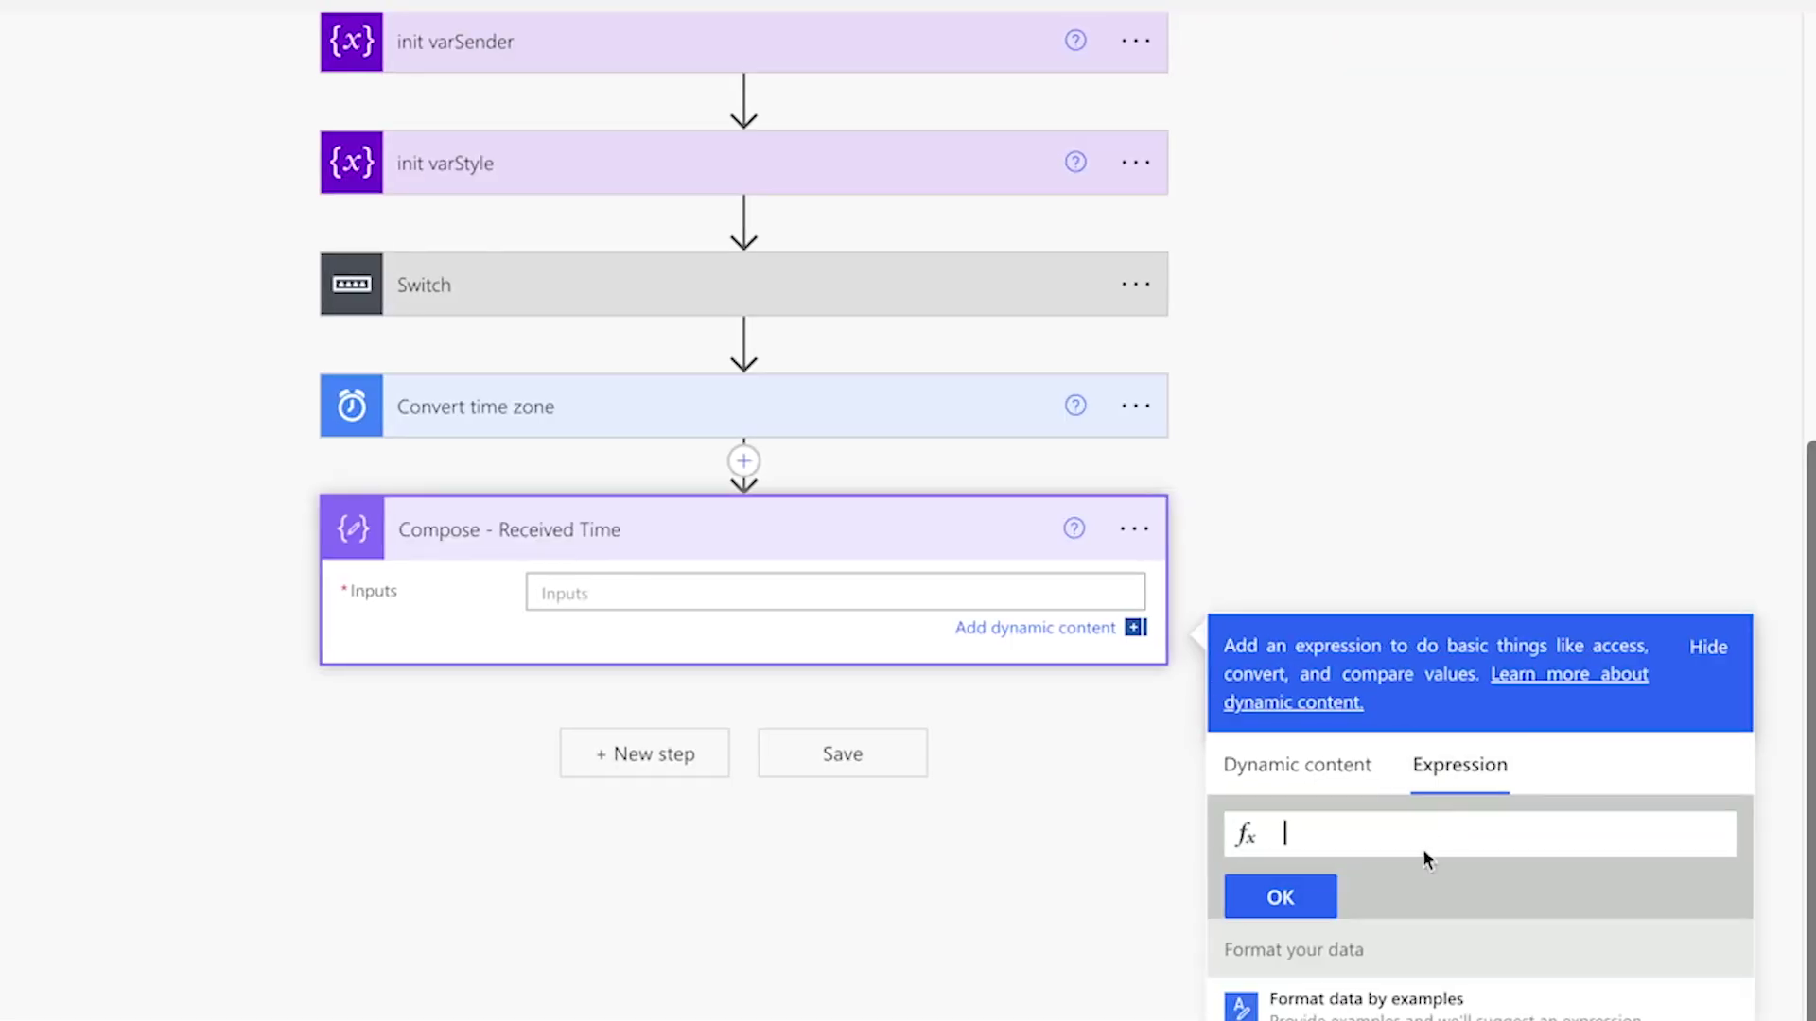
type("formatDateTime")
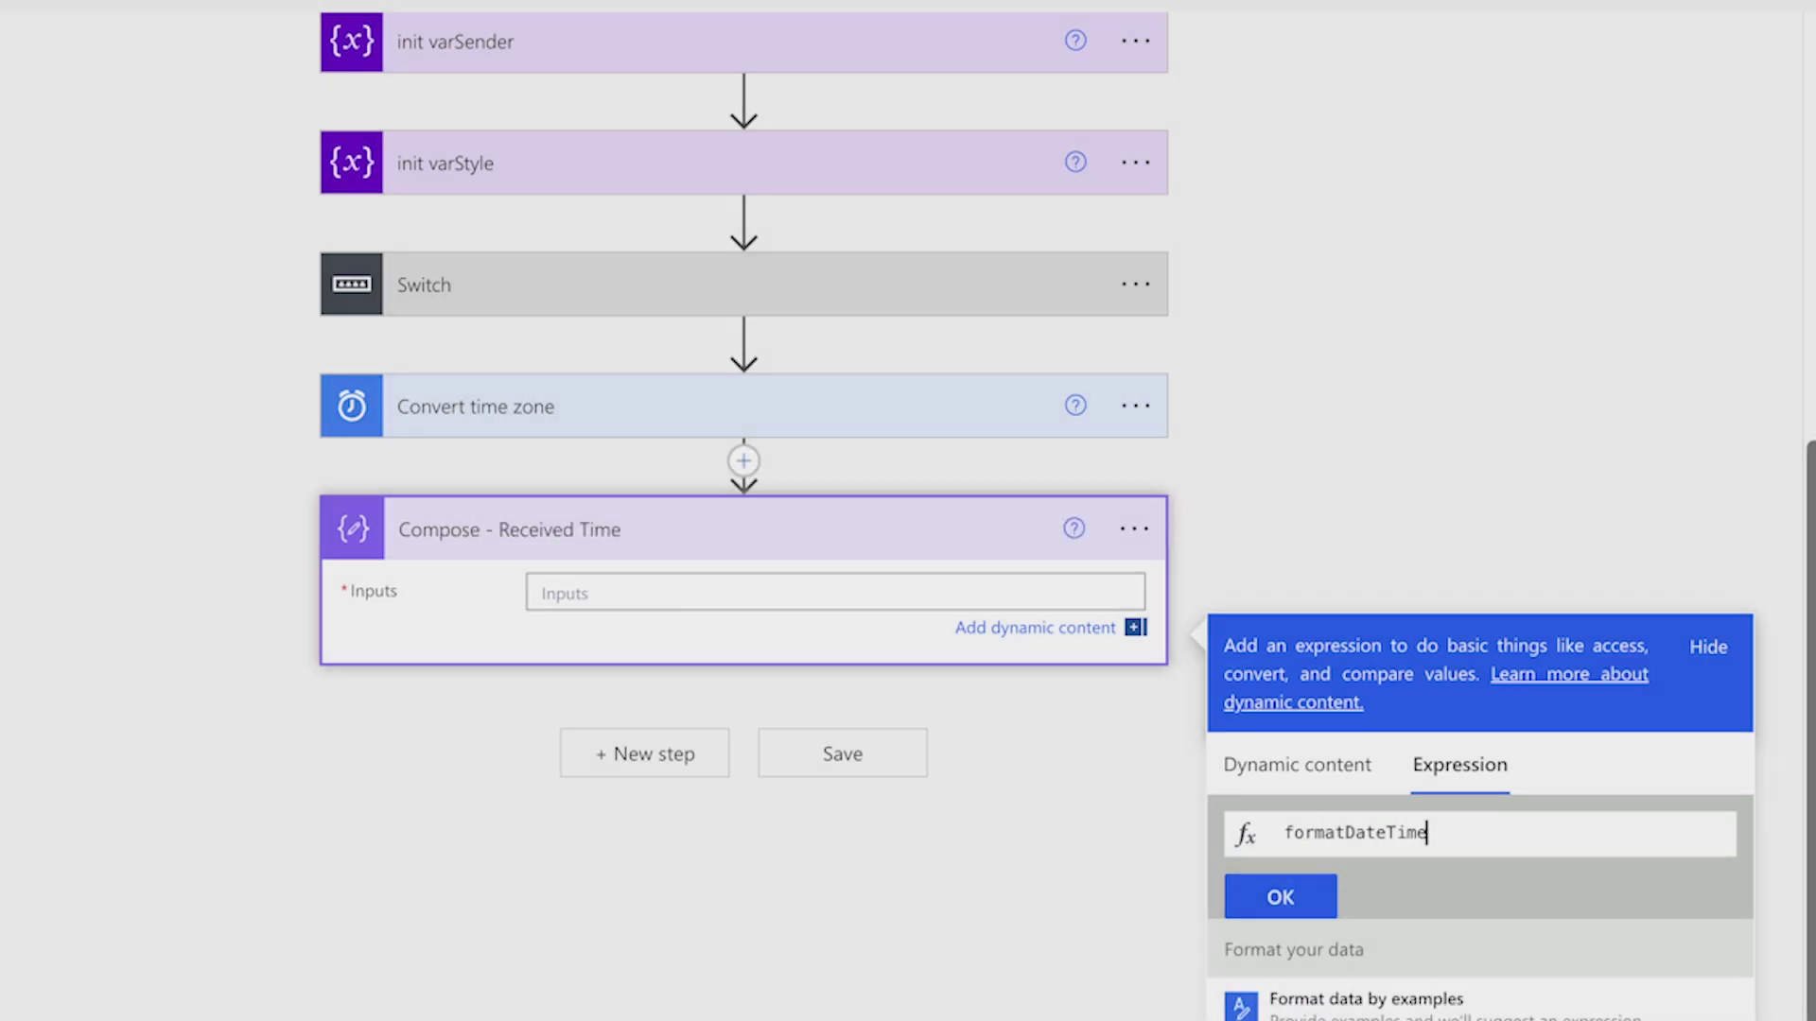
type("()")
left_click(1285, 766)
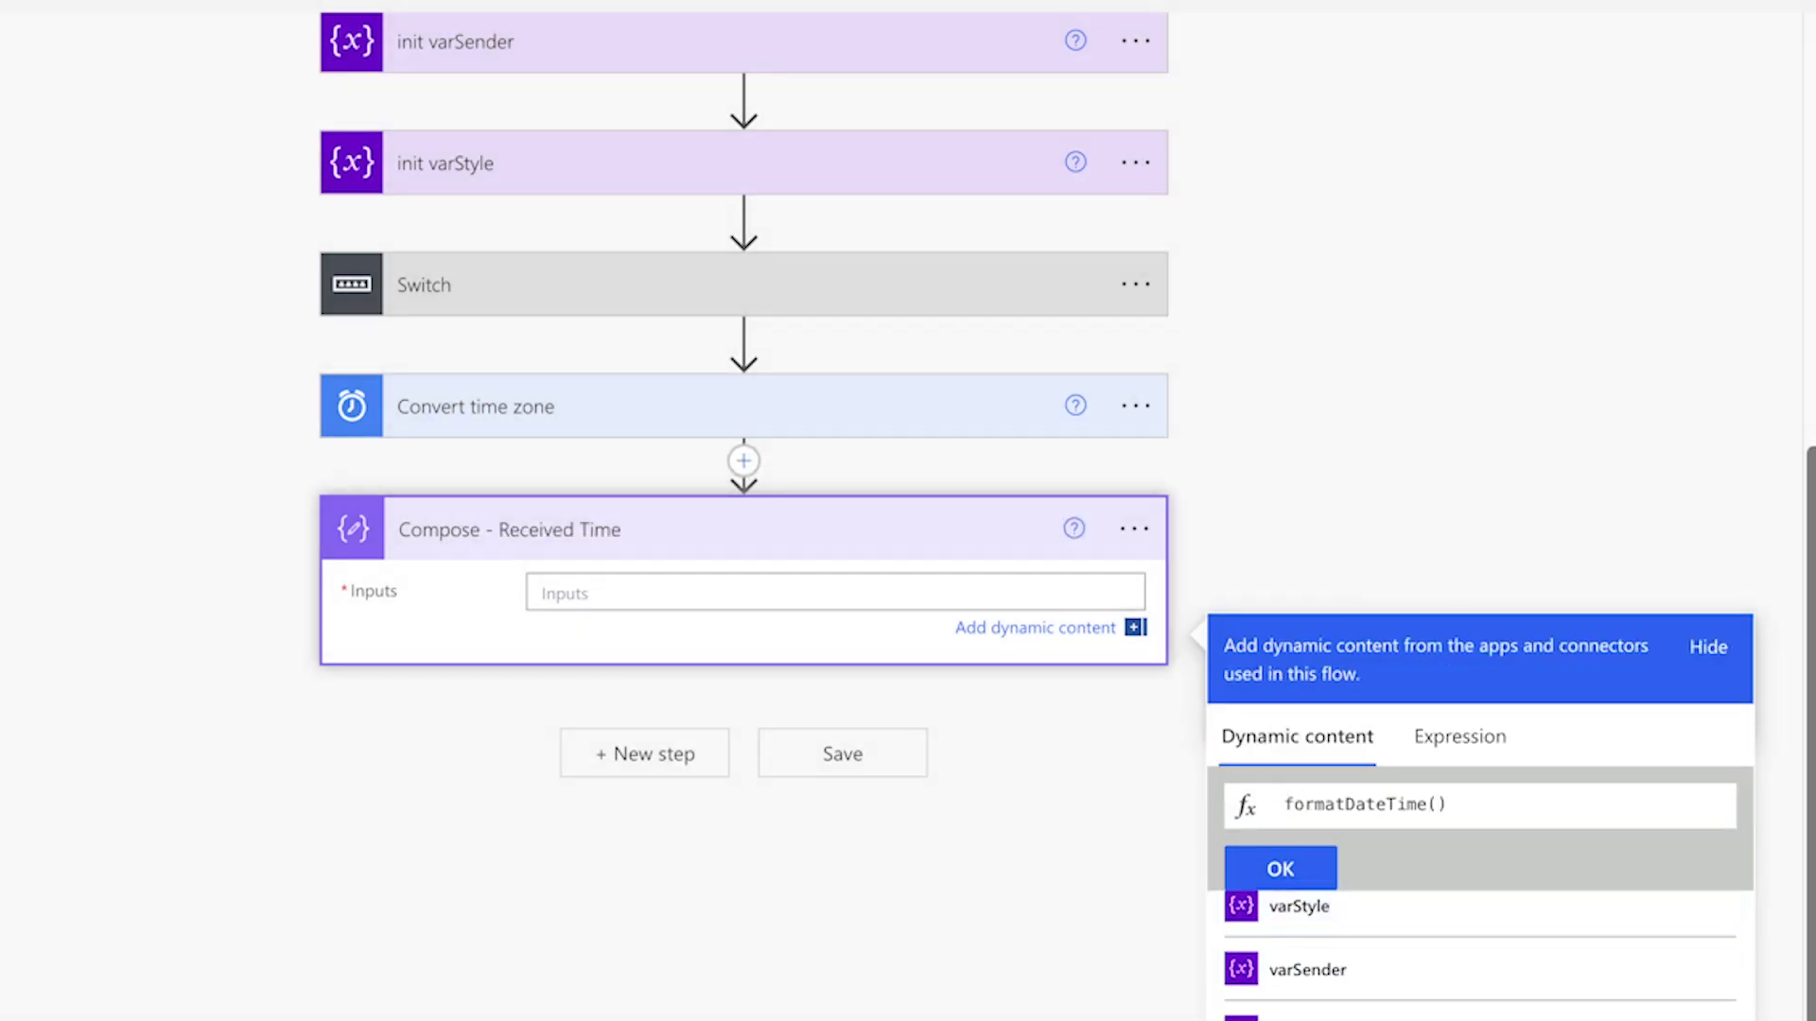
type("body('Convert_time_zone')")
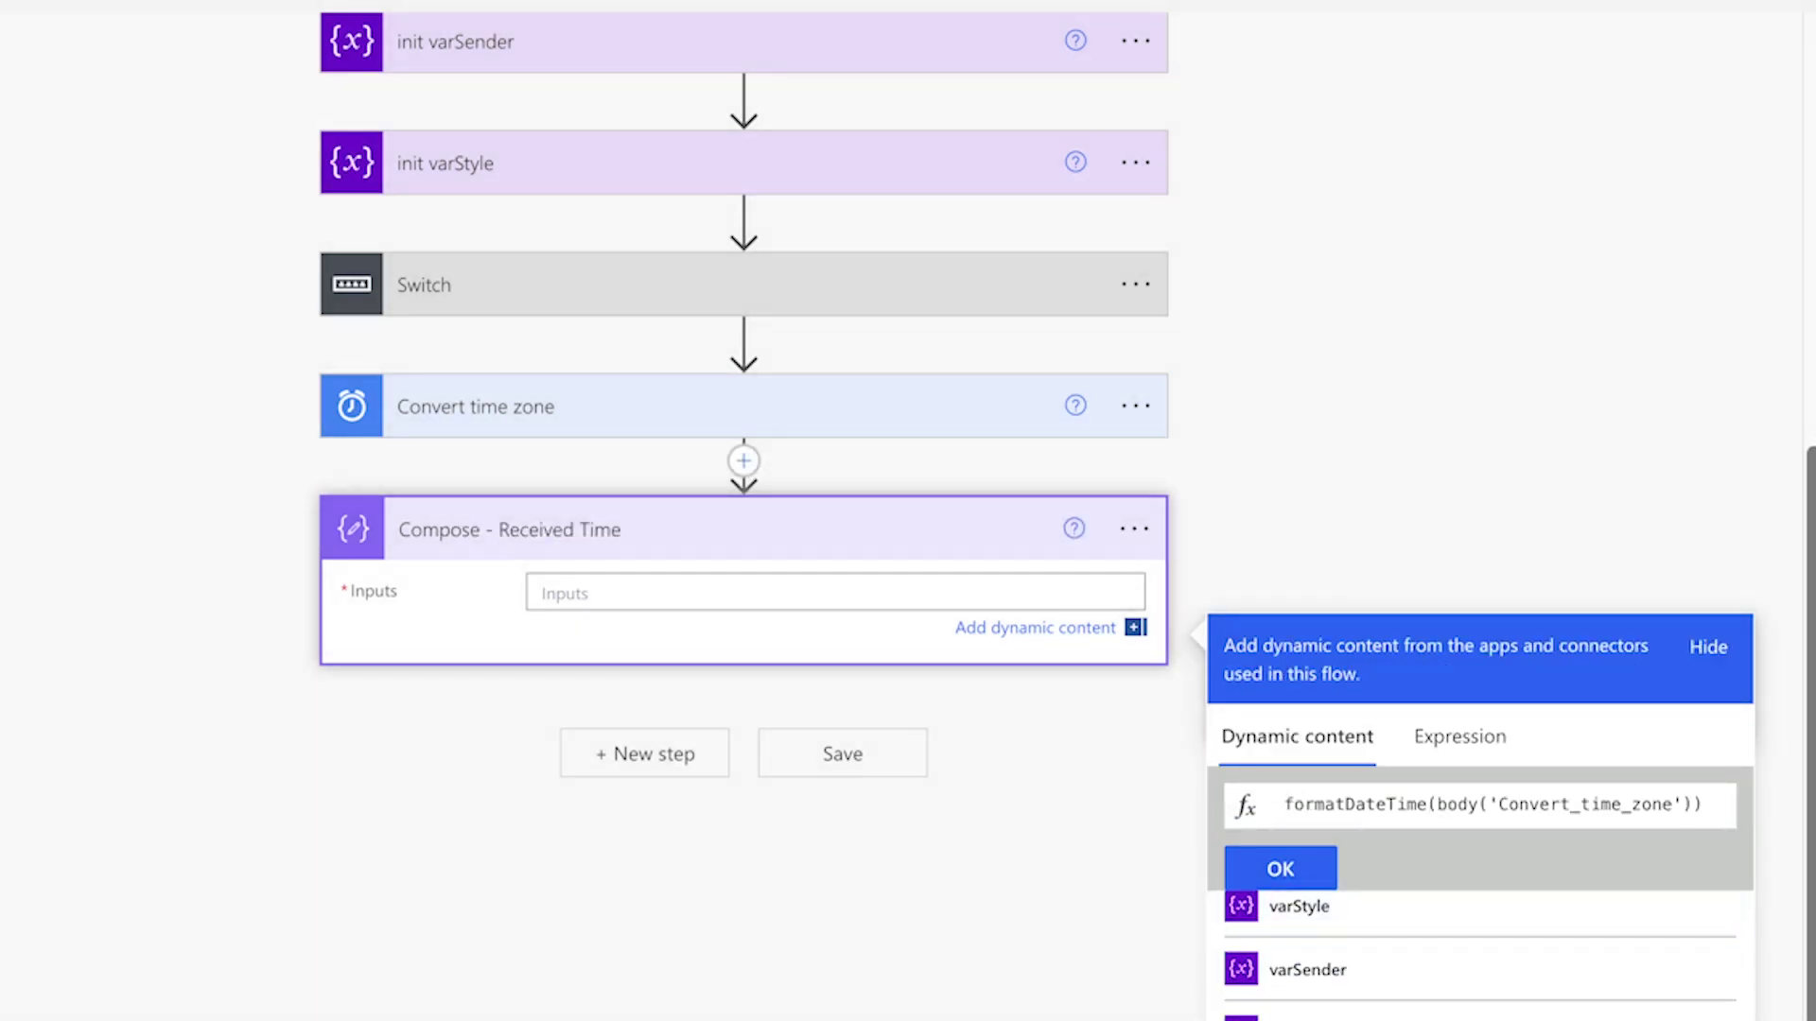
type(",'hh:mm'")
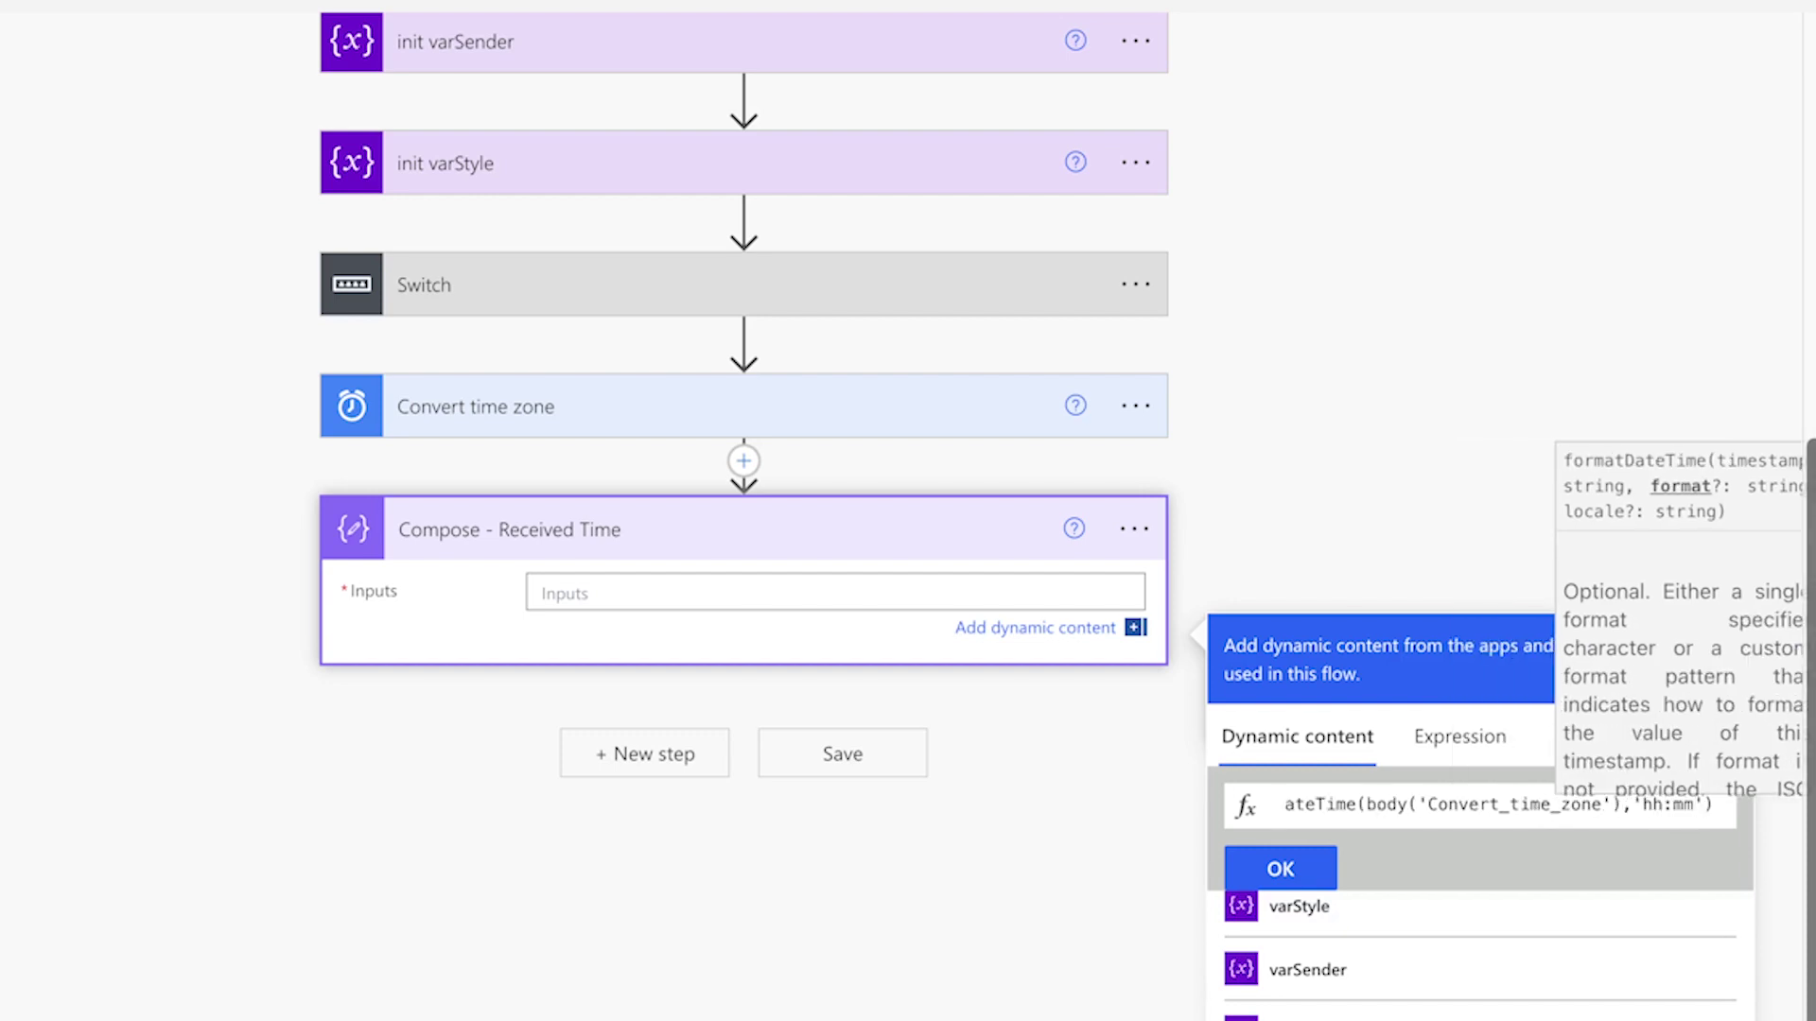
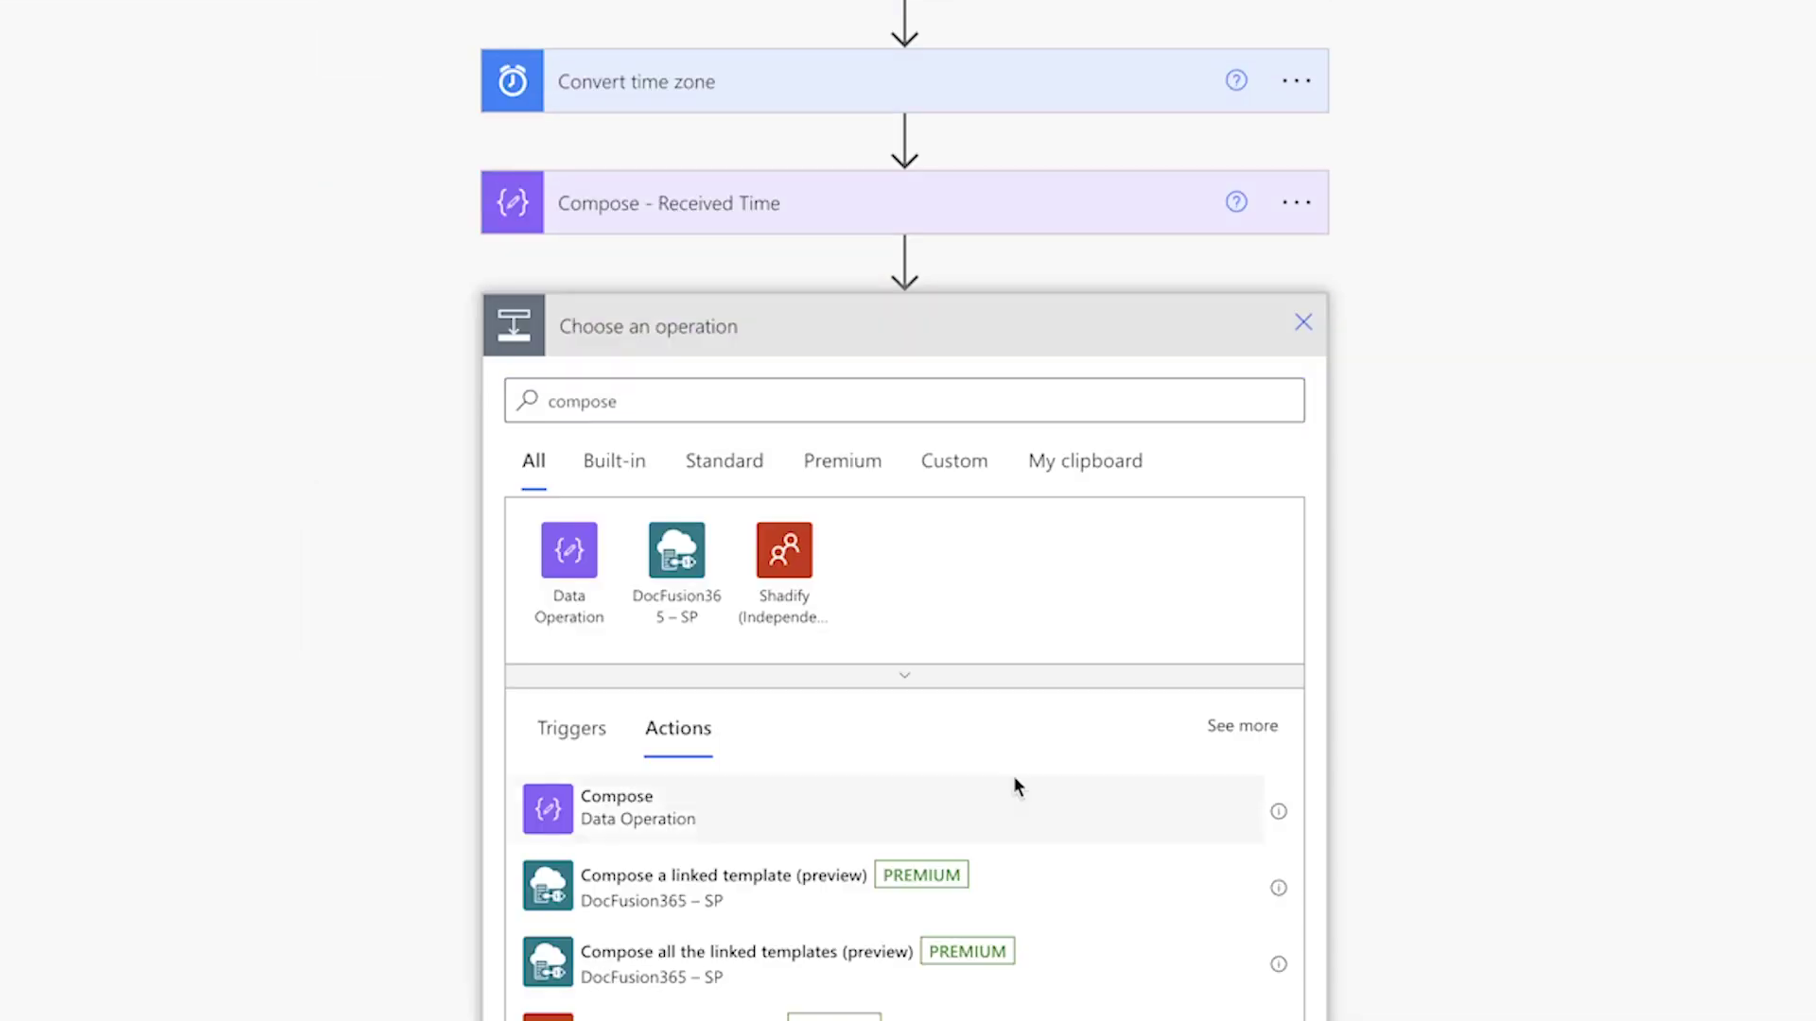
Step: Add a Compose step titled 'Compose - Card Subject' containing 'New Email from' plus varSender
left_click(893, 807)
left_click(1296, 782)
left_click(1458, 675)
key("End")
type("- Card Subjec")
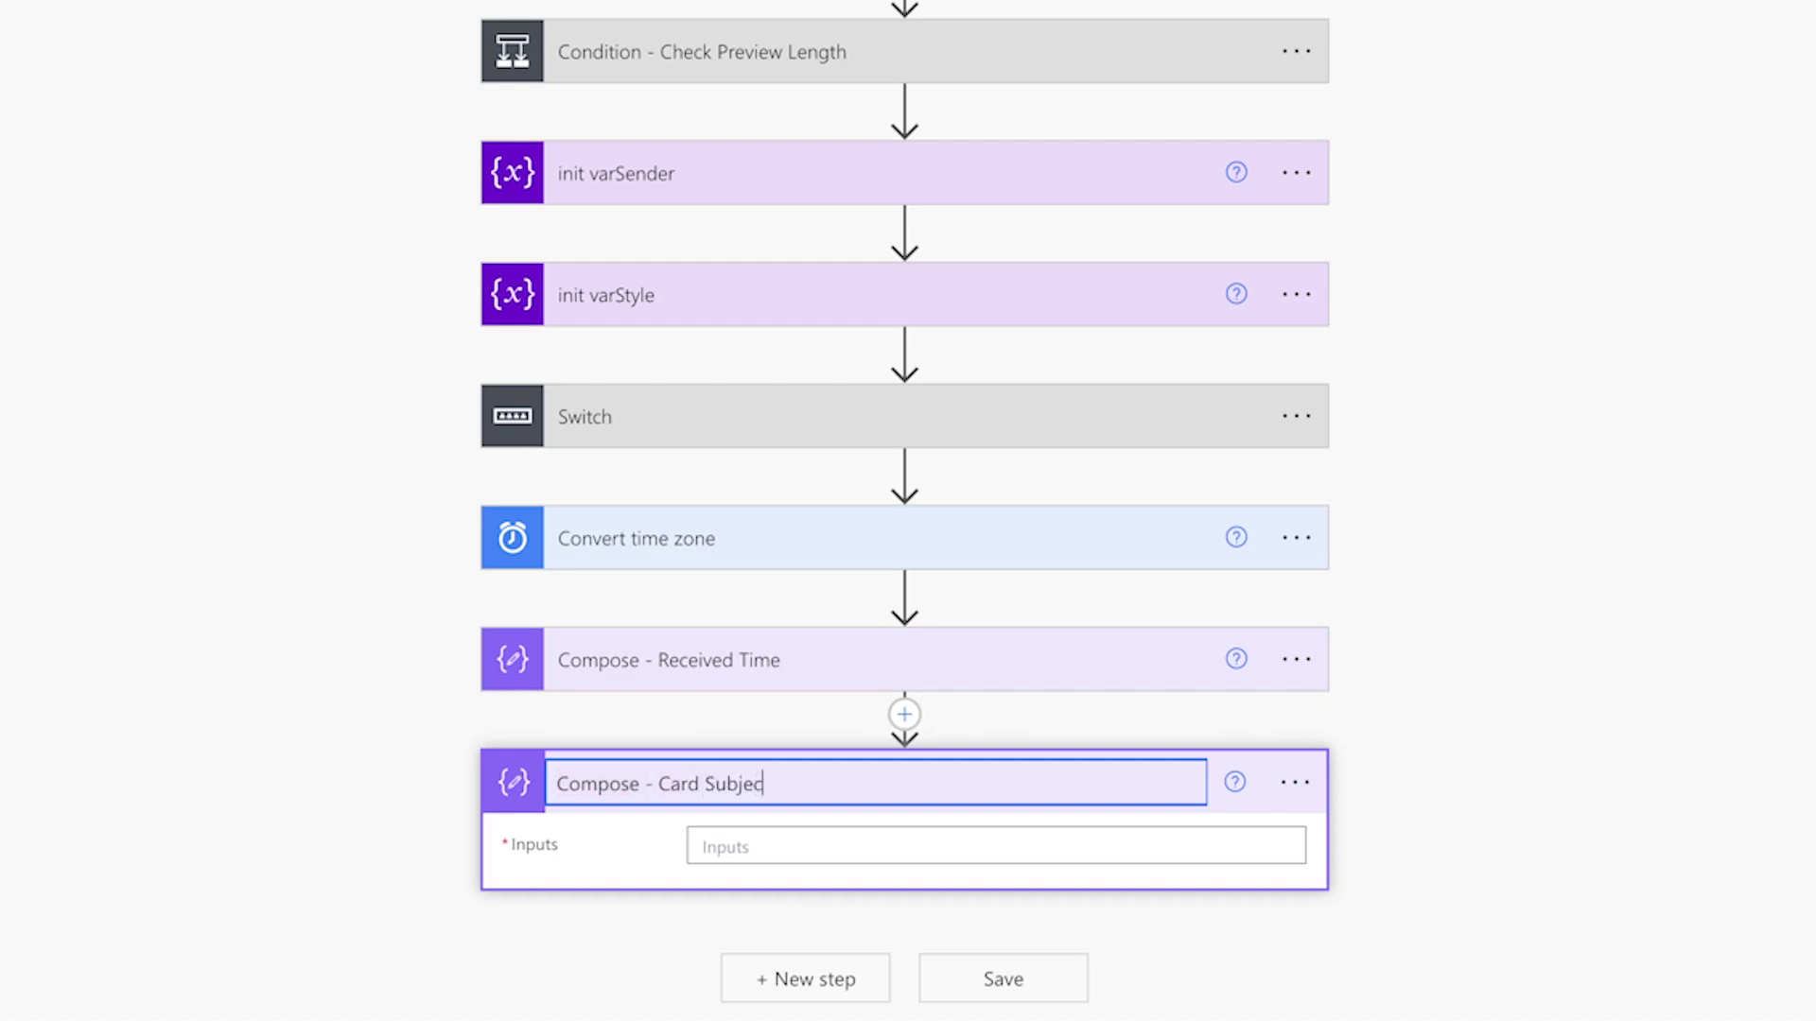
left_click(996, 847)
type("New ")
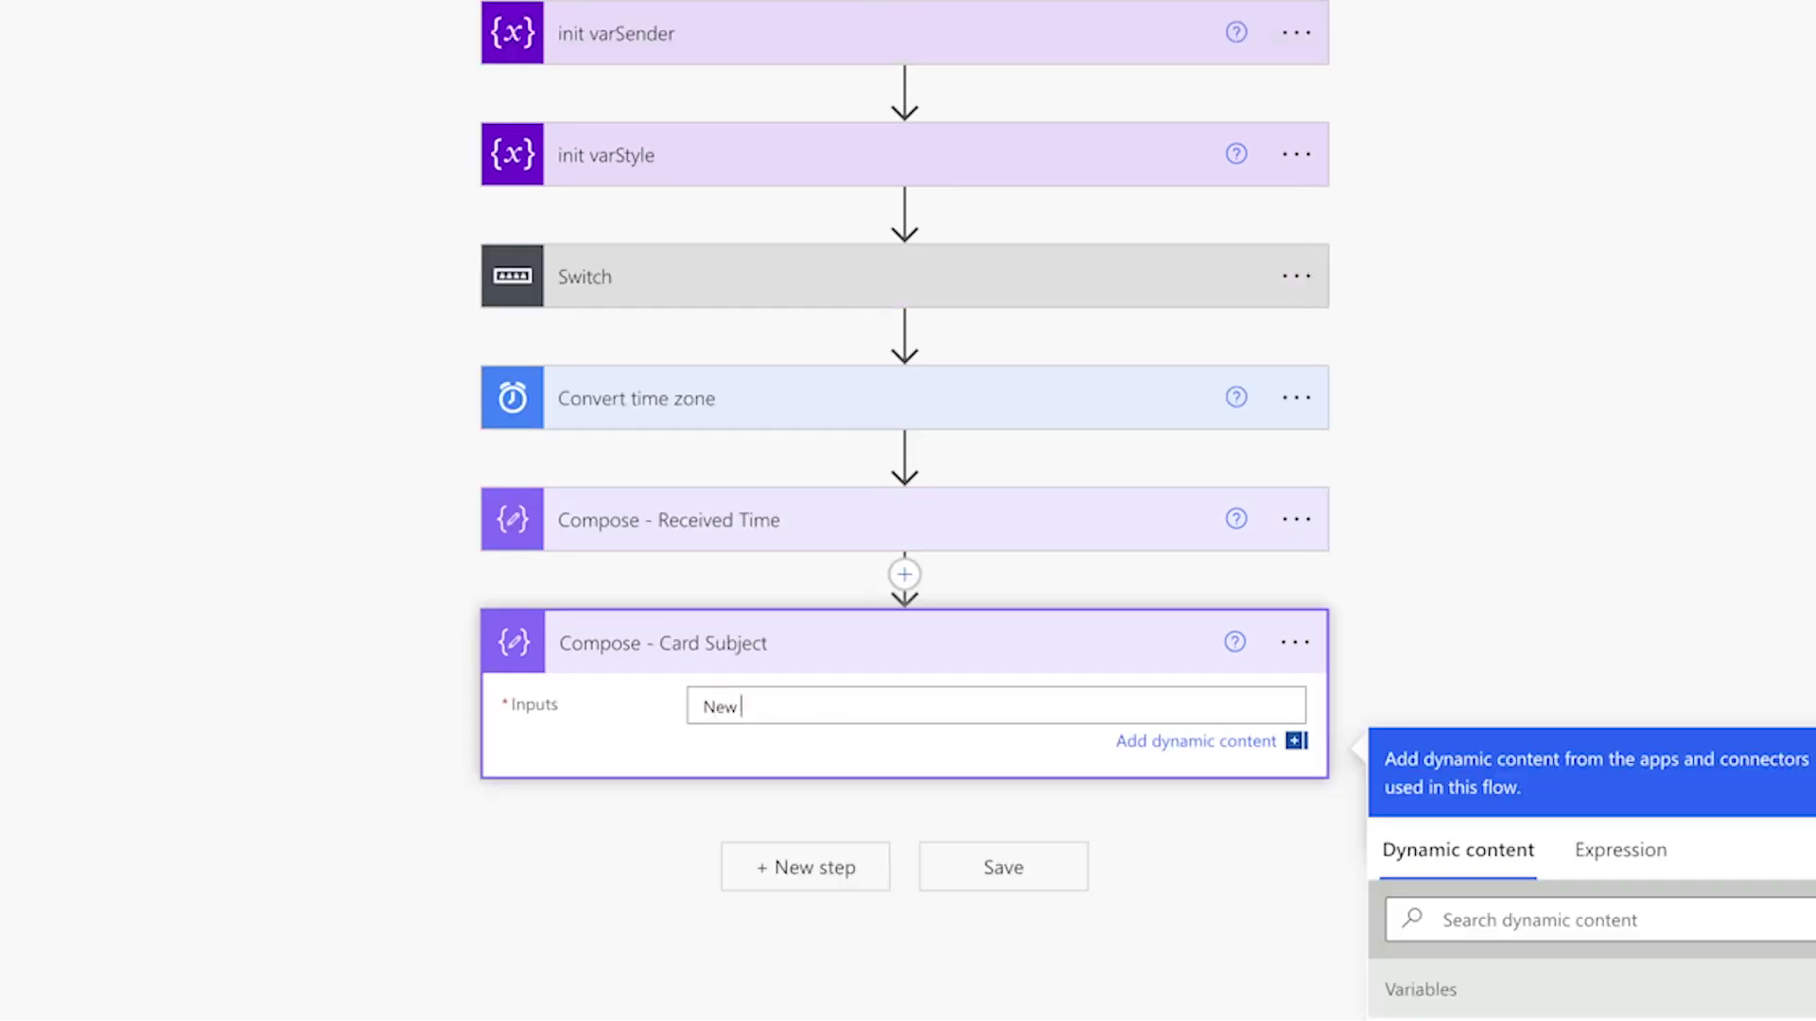
type("Email from")
scroll(1739, 763, "down", 2)
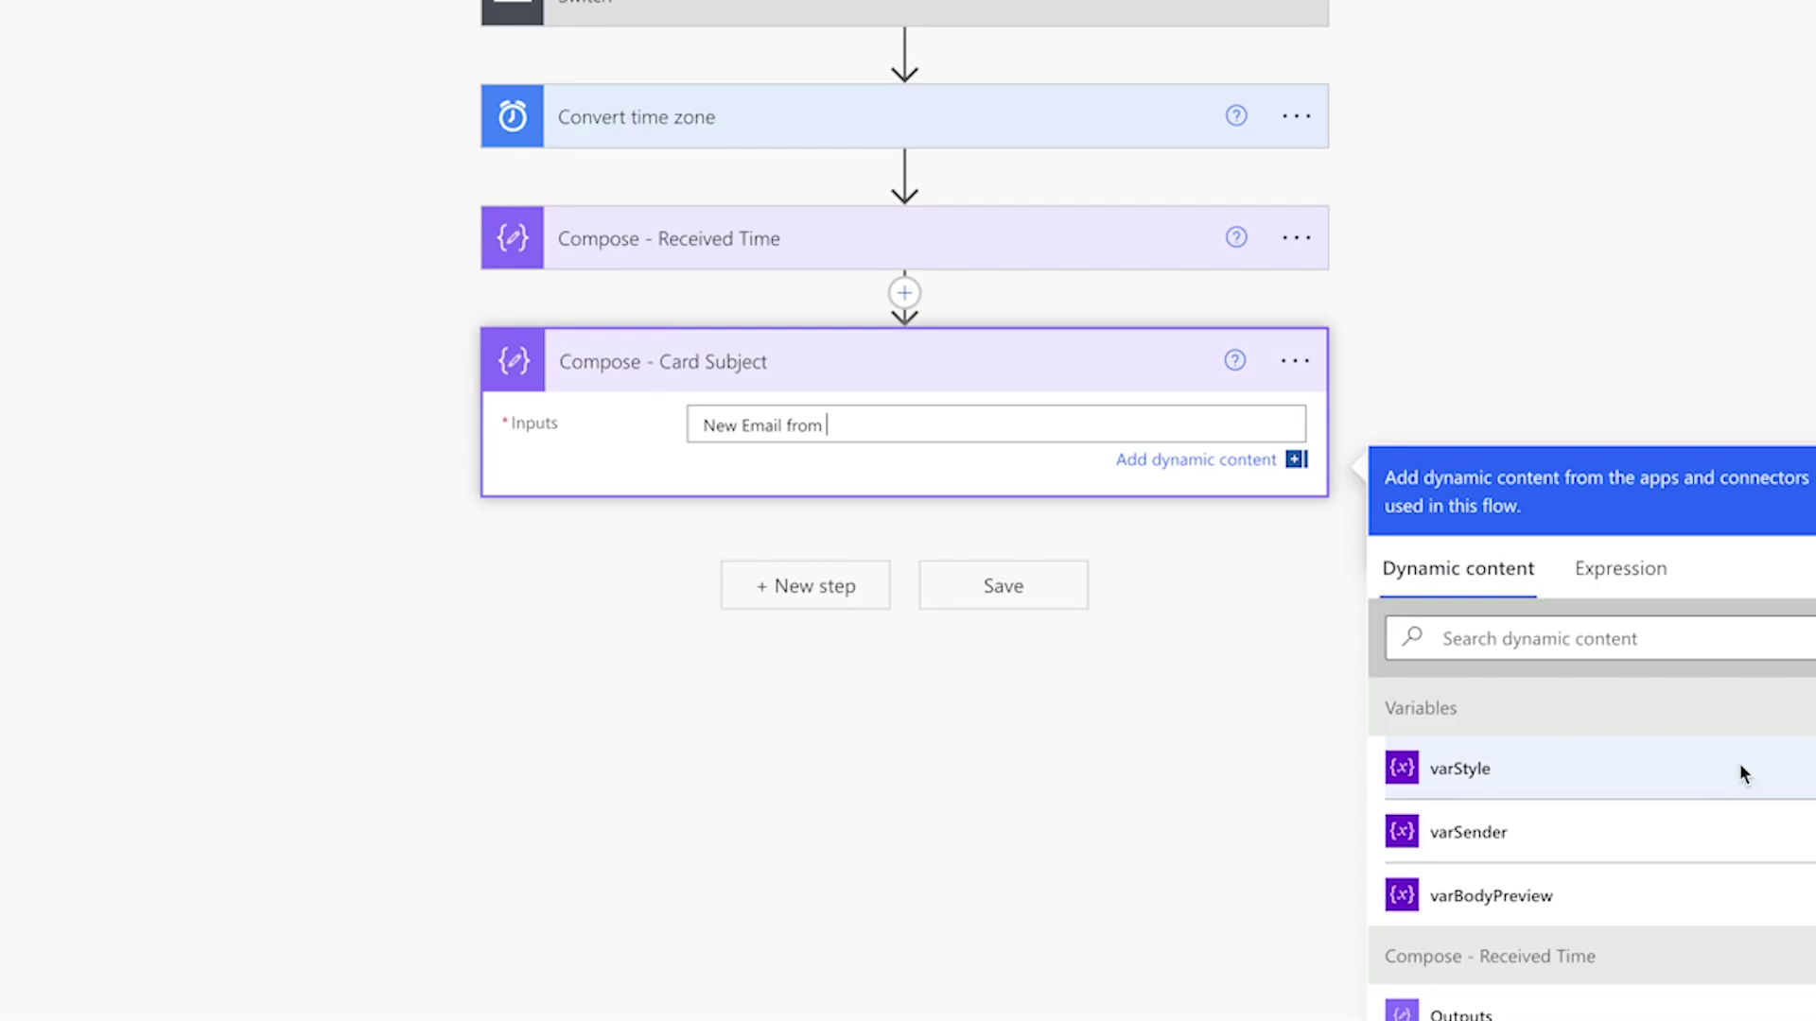
left_click(1602, 829)
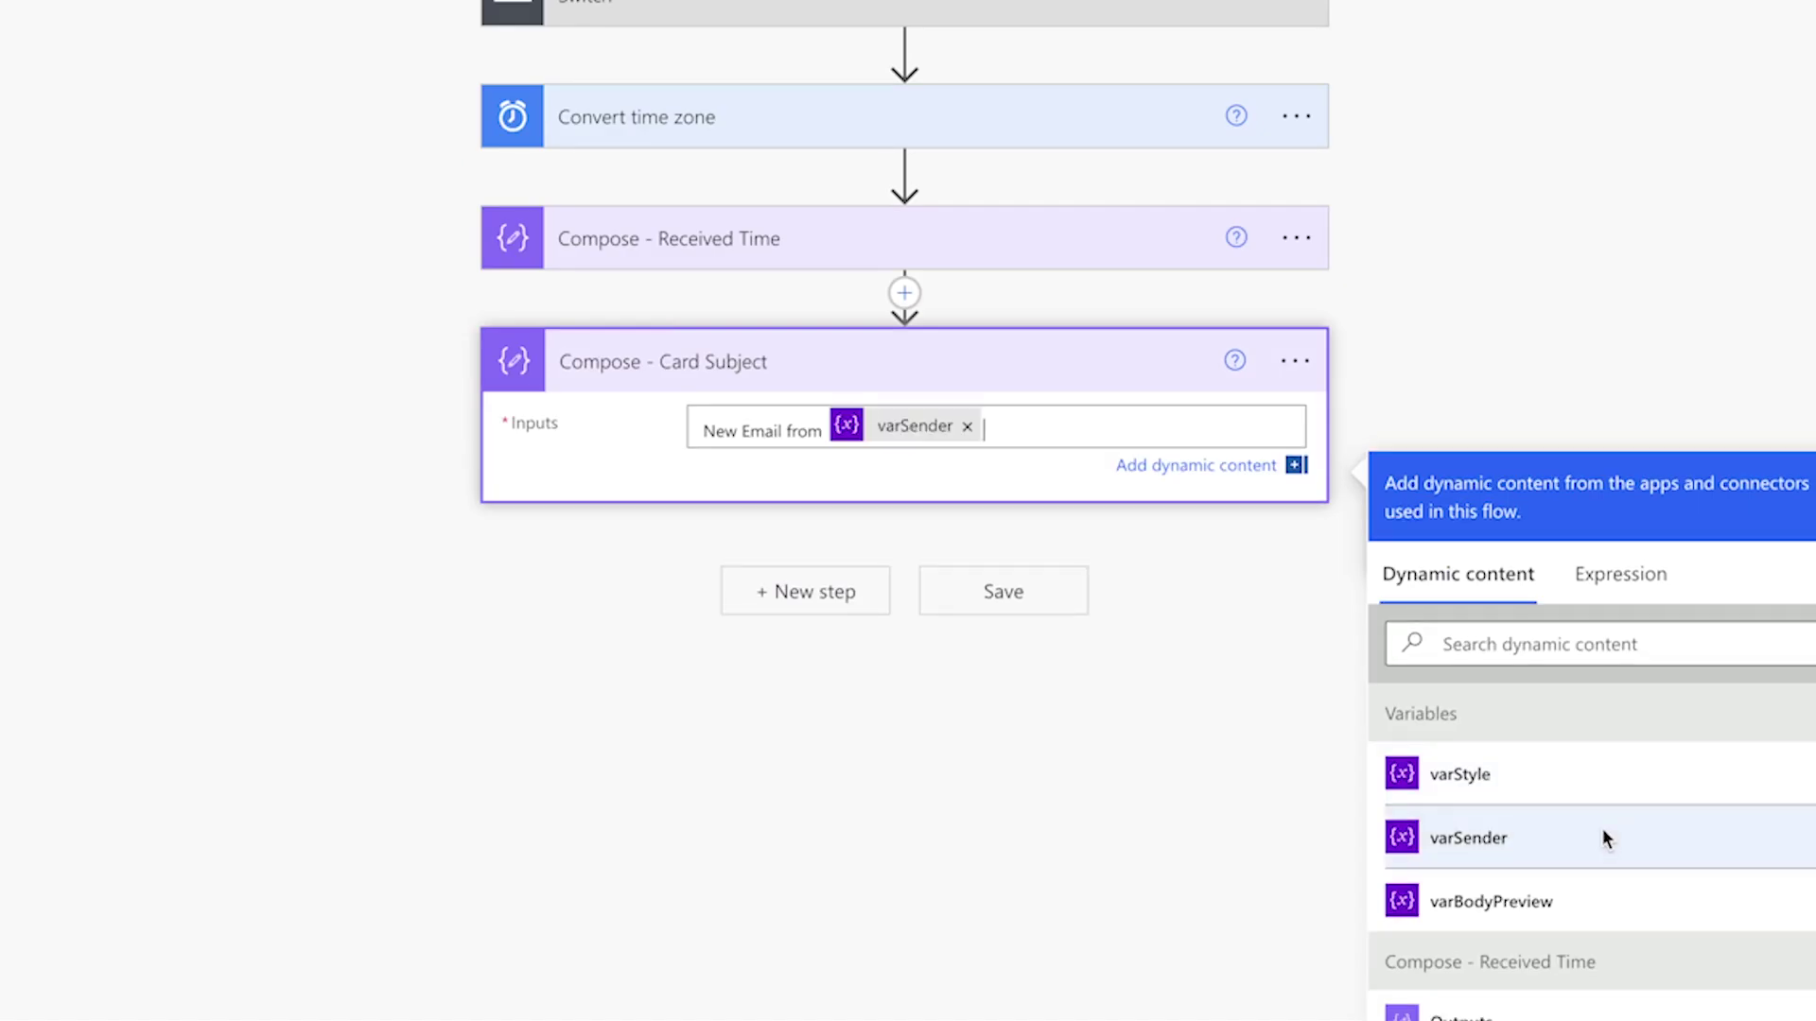
Step: Add the Teams 'Post adaptive card in a chat or channel' action after it
left_click(815, 597)
left_click(743, 563)
type("po")
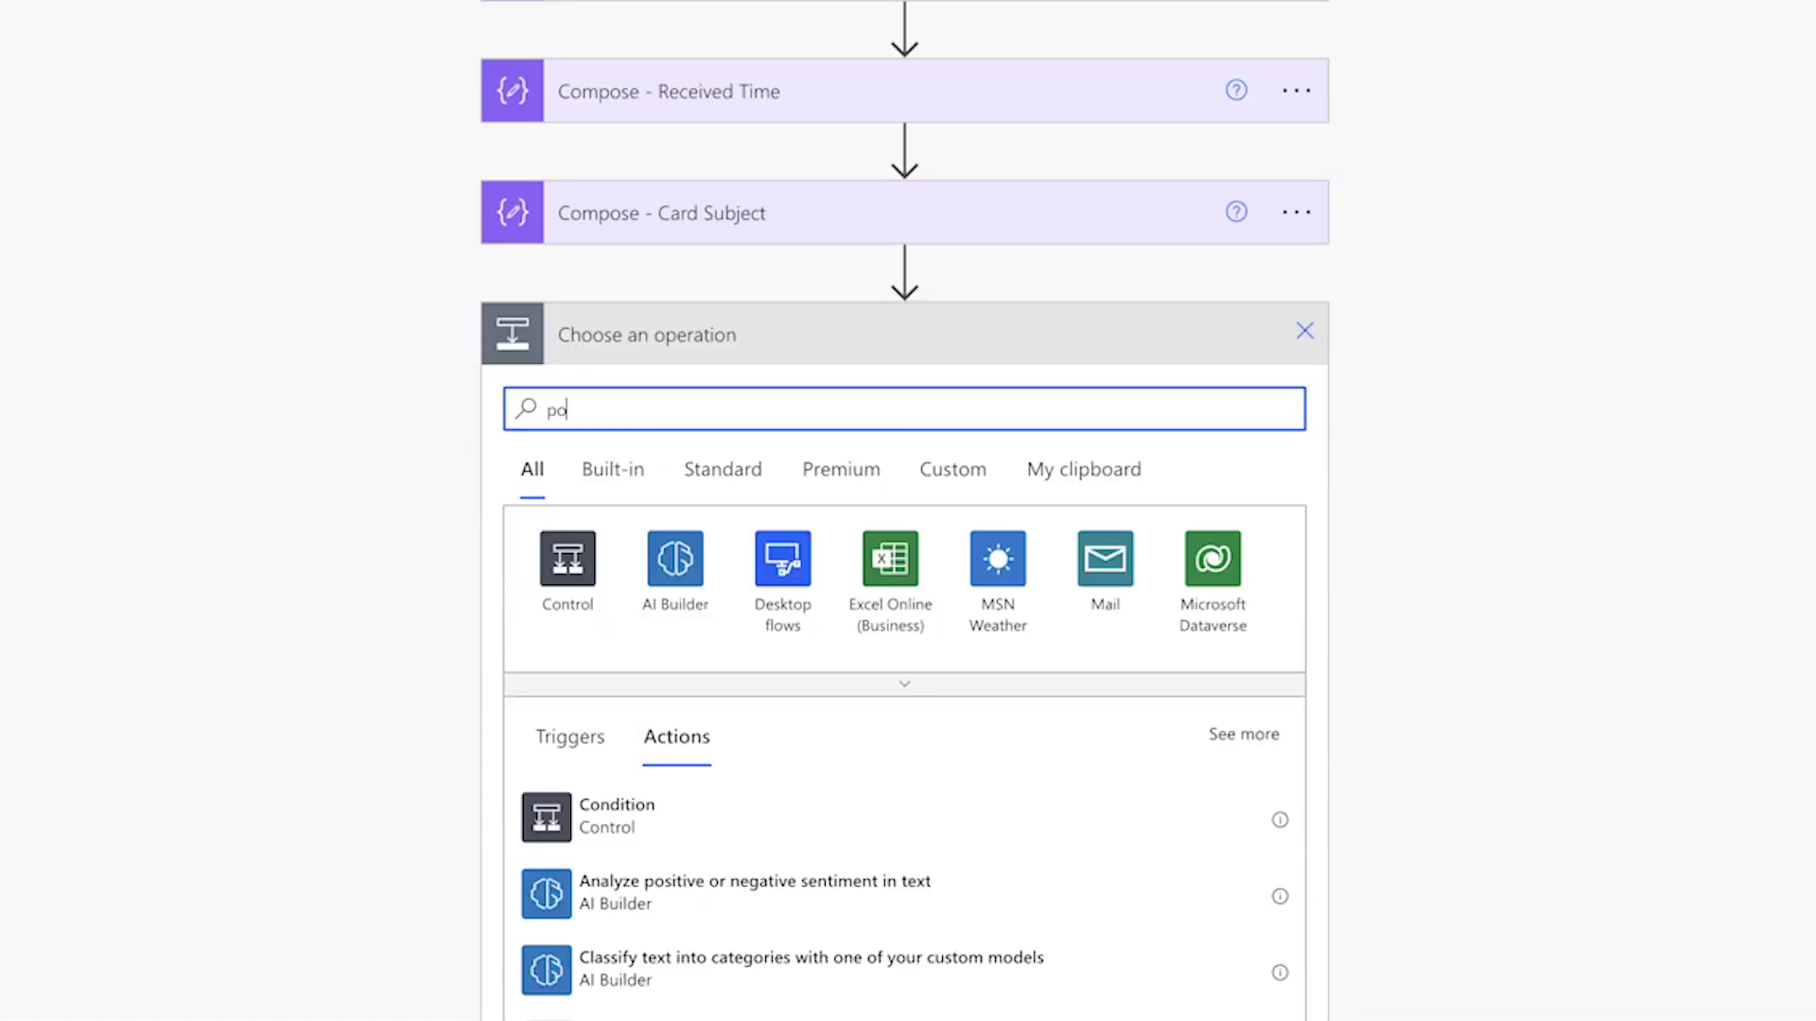
type("st adapt")
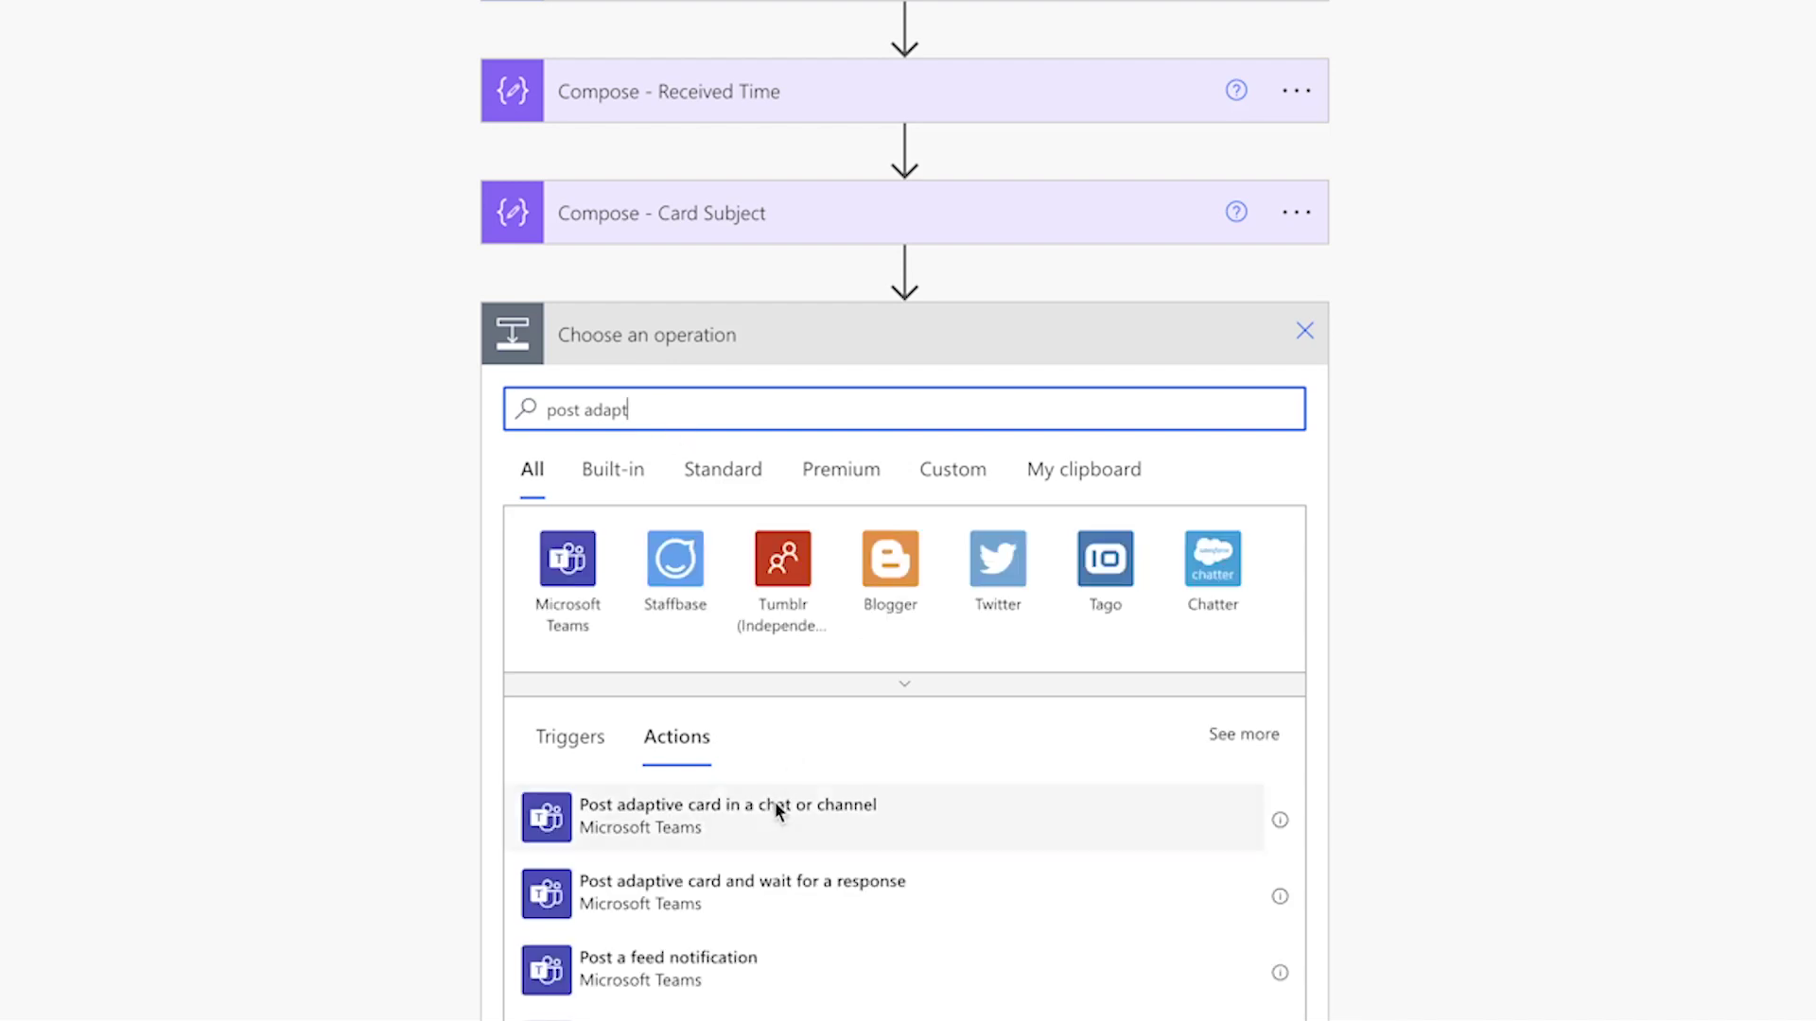
left_click(776, 804)
Step: Set Post in to 'Chat with Flow bot' and the Recipient to the Mail dynamic value
left_click(862, 840)
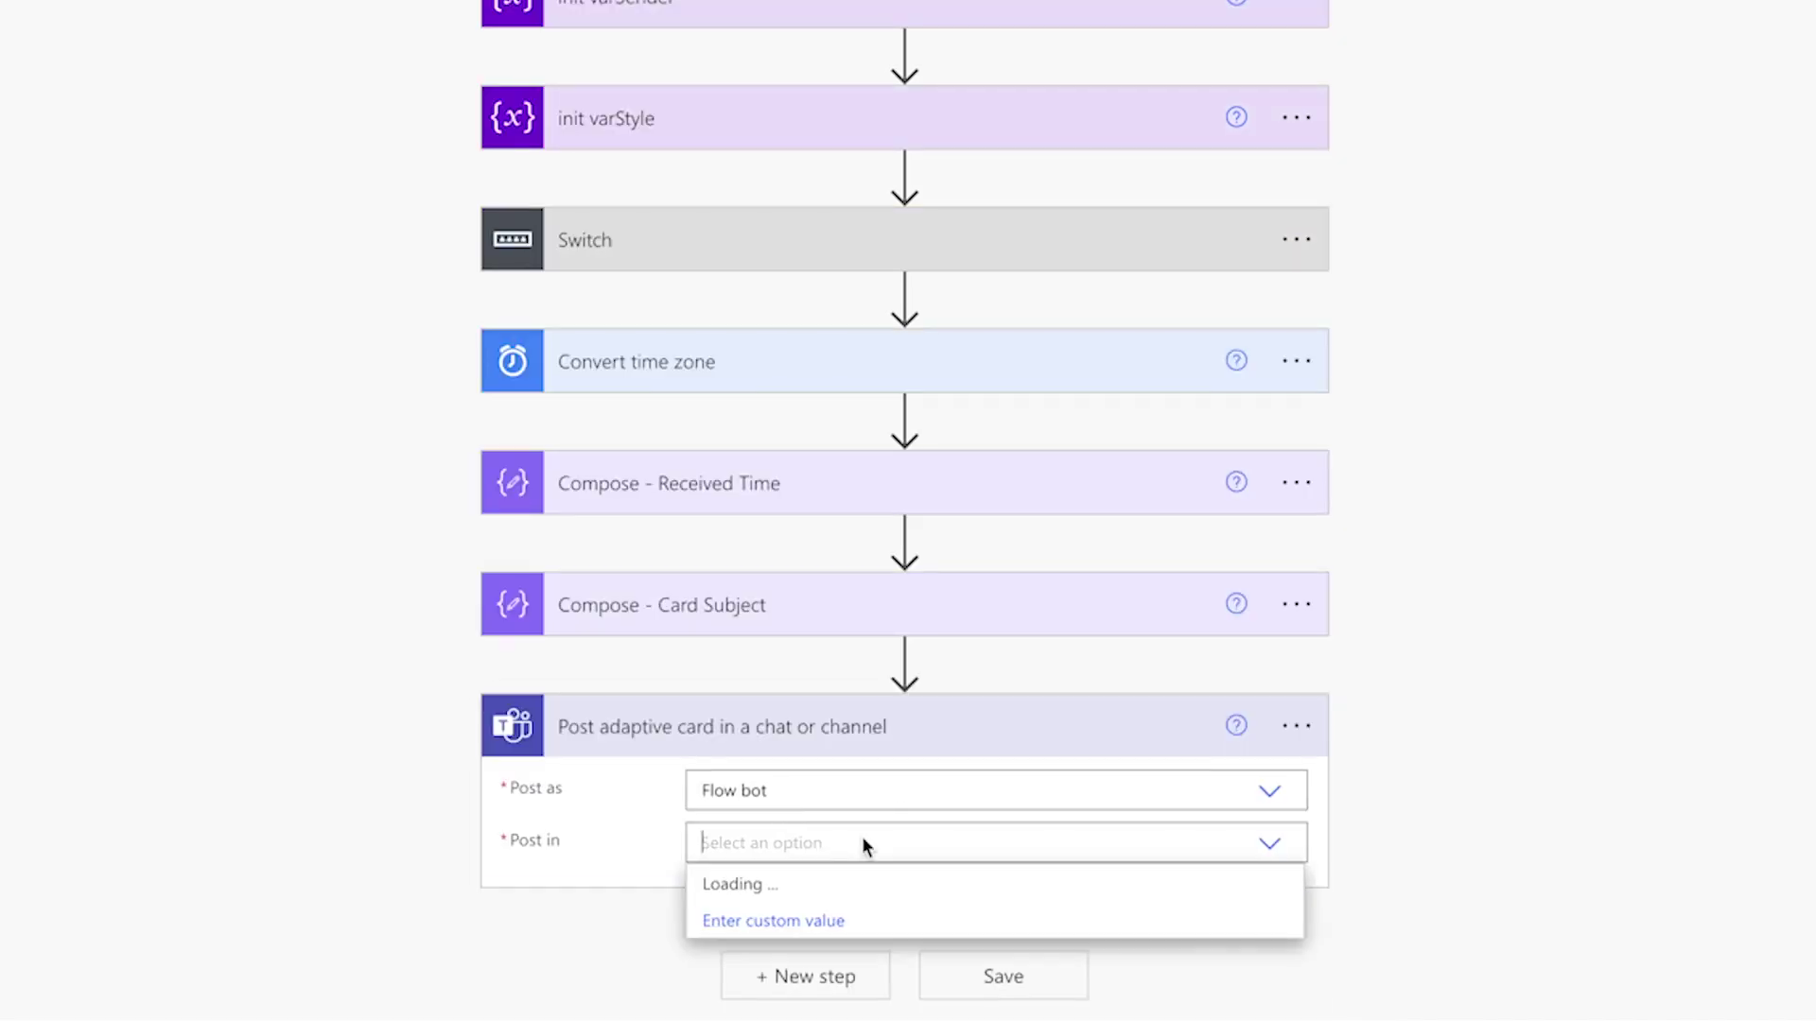
left_click(866, 924)
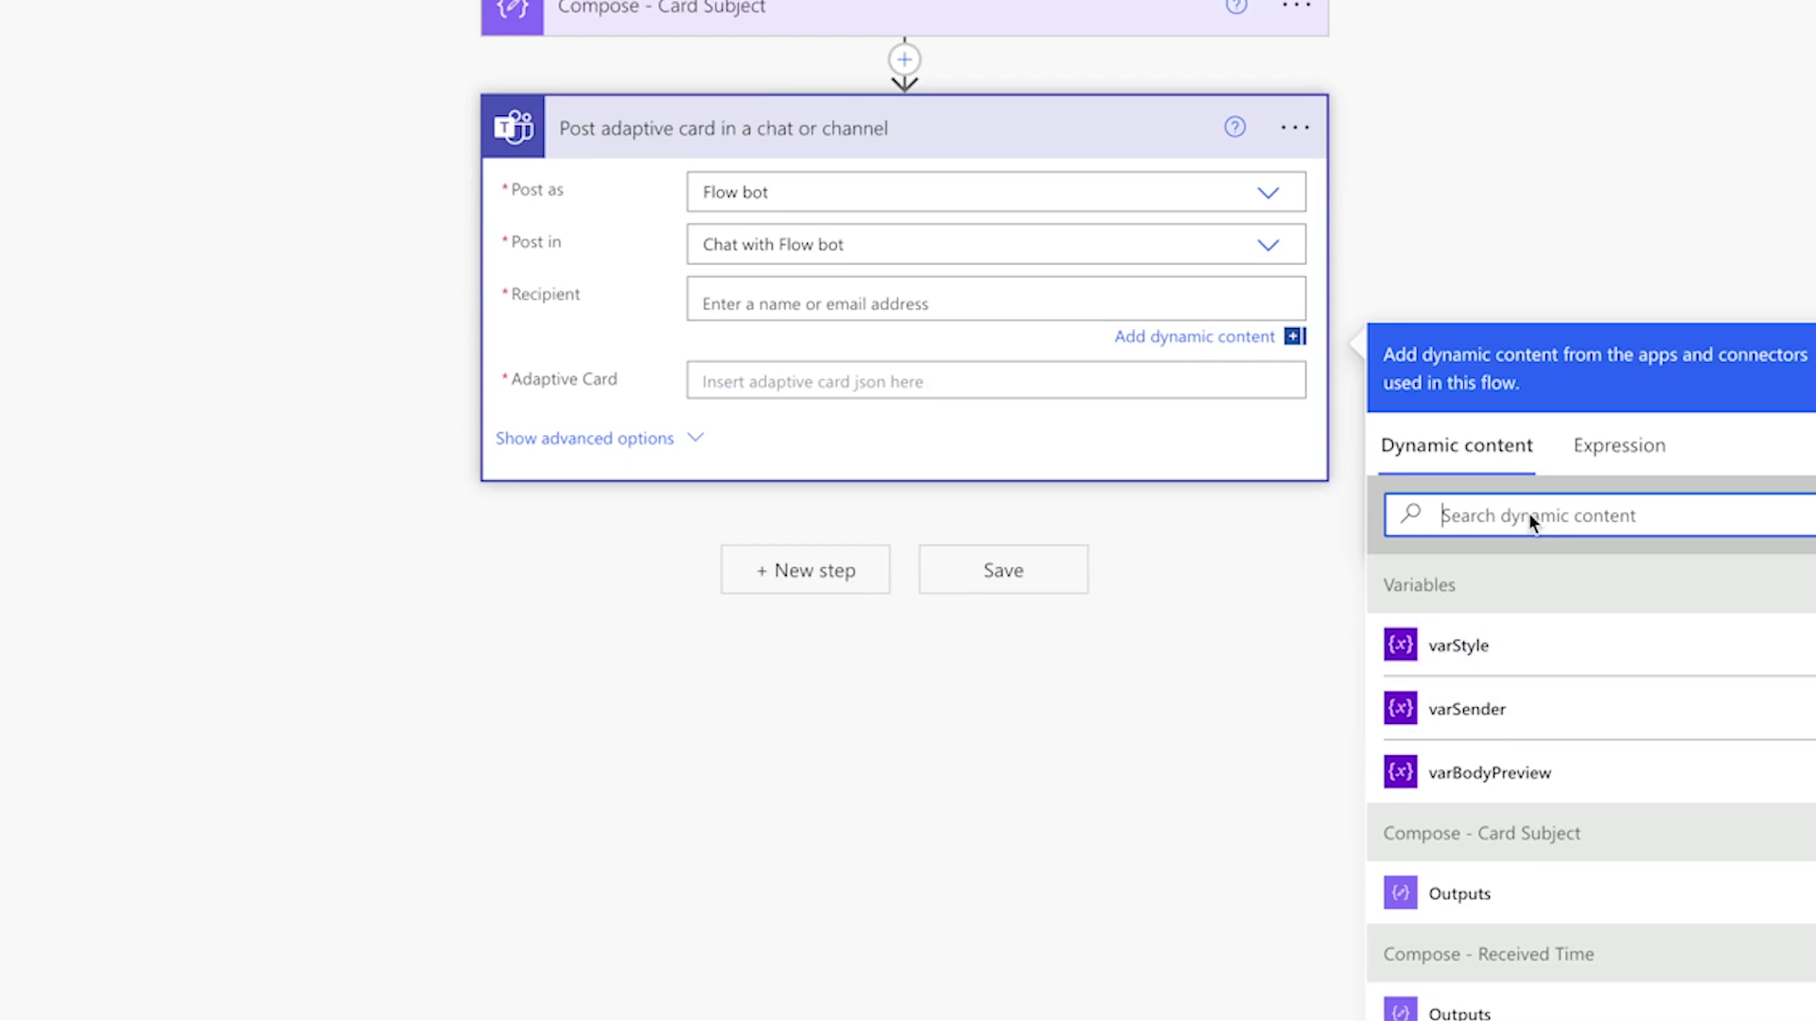
left_click(1369, 747)
type("mail")
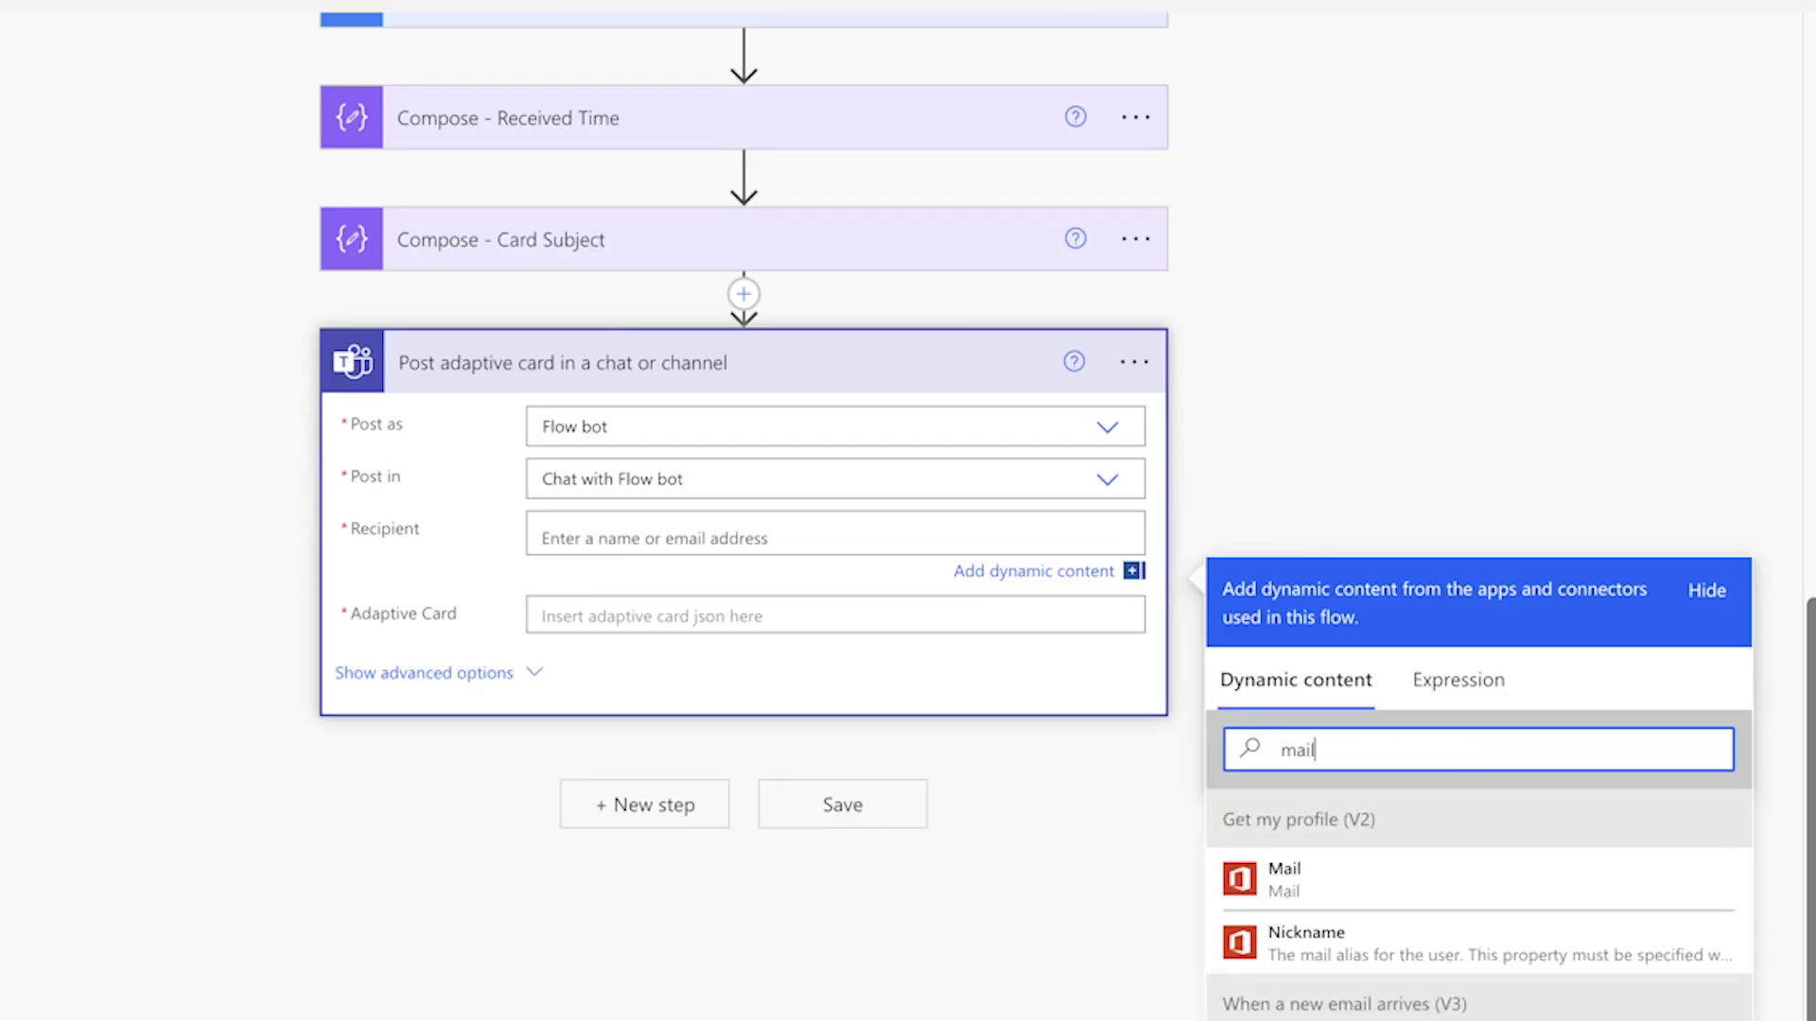
left_click(1335, 876)
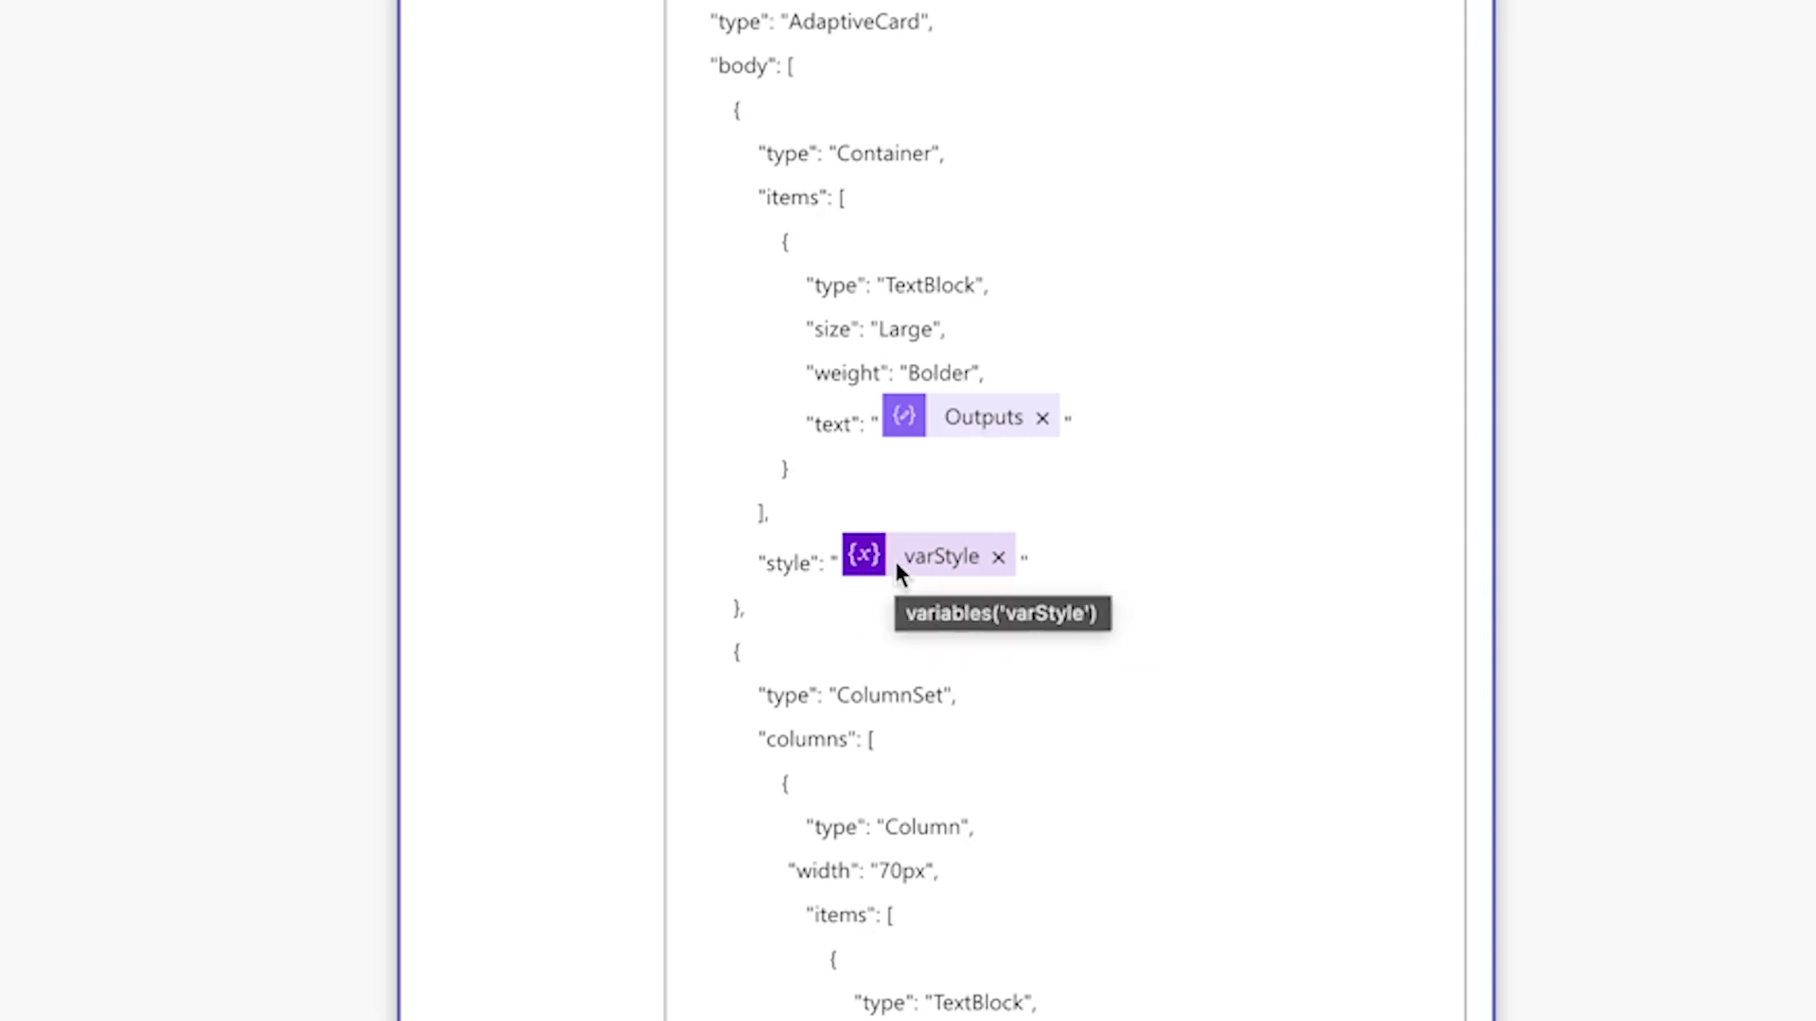
scroll(894, 558, "down", 3)
scroll(894, 558, "down", 5)
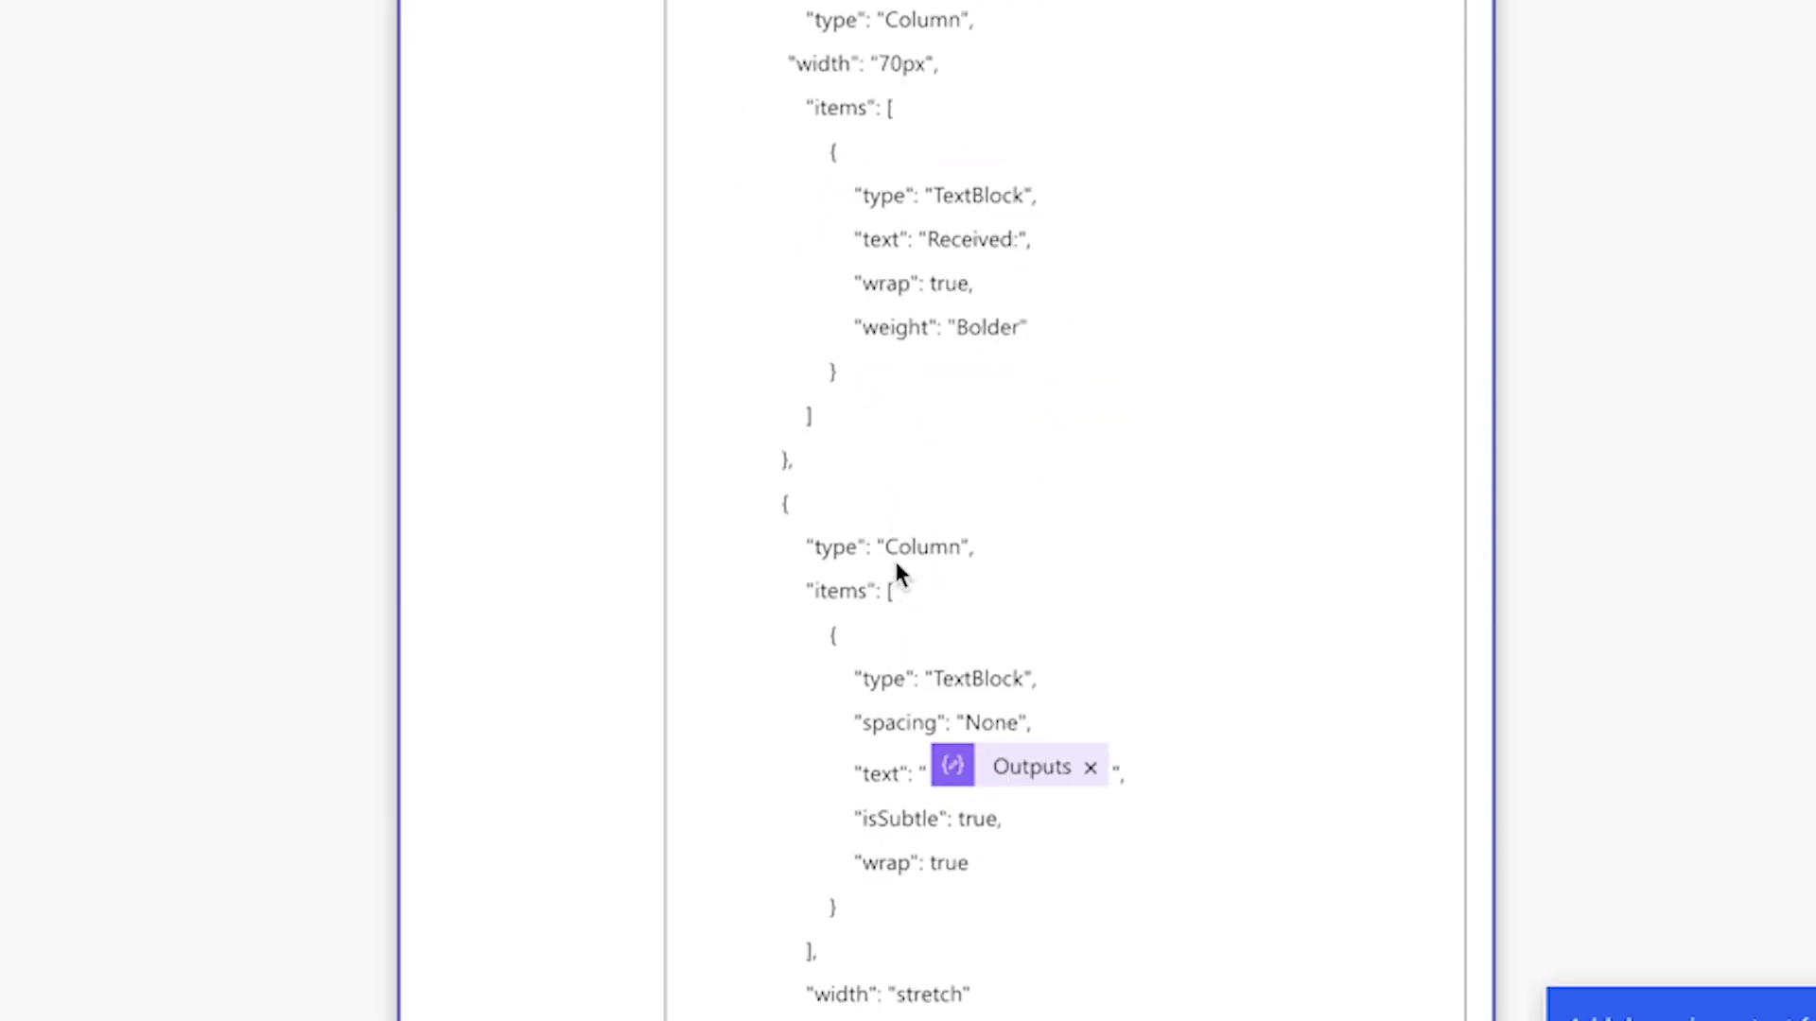
scroll(986, 655, "down", 5)
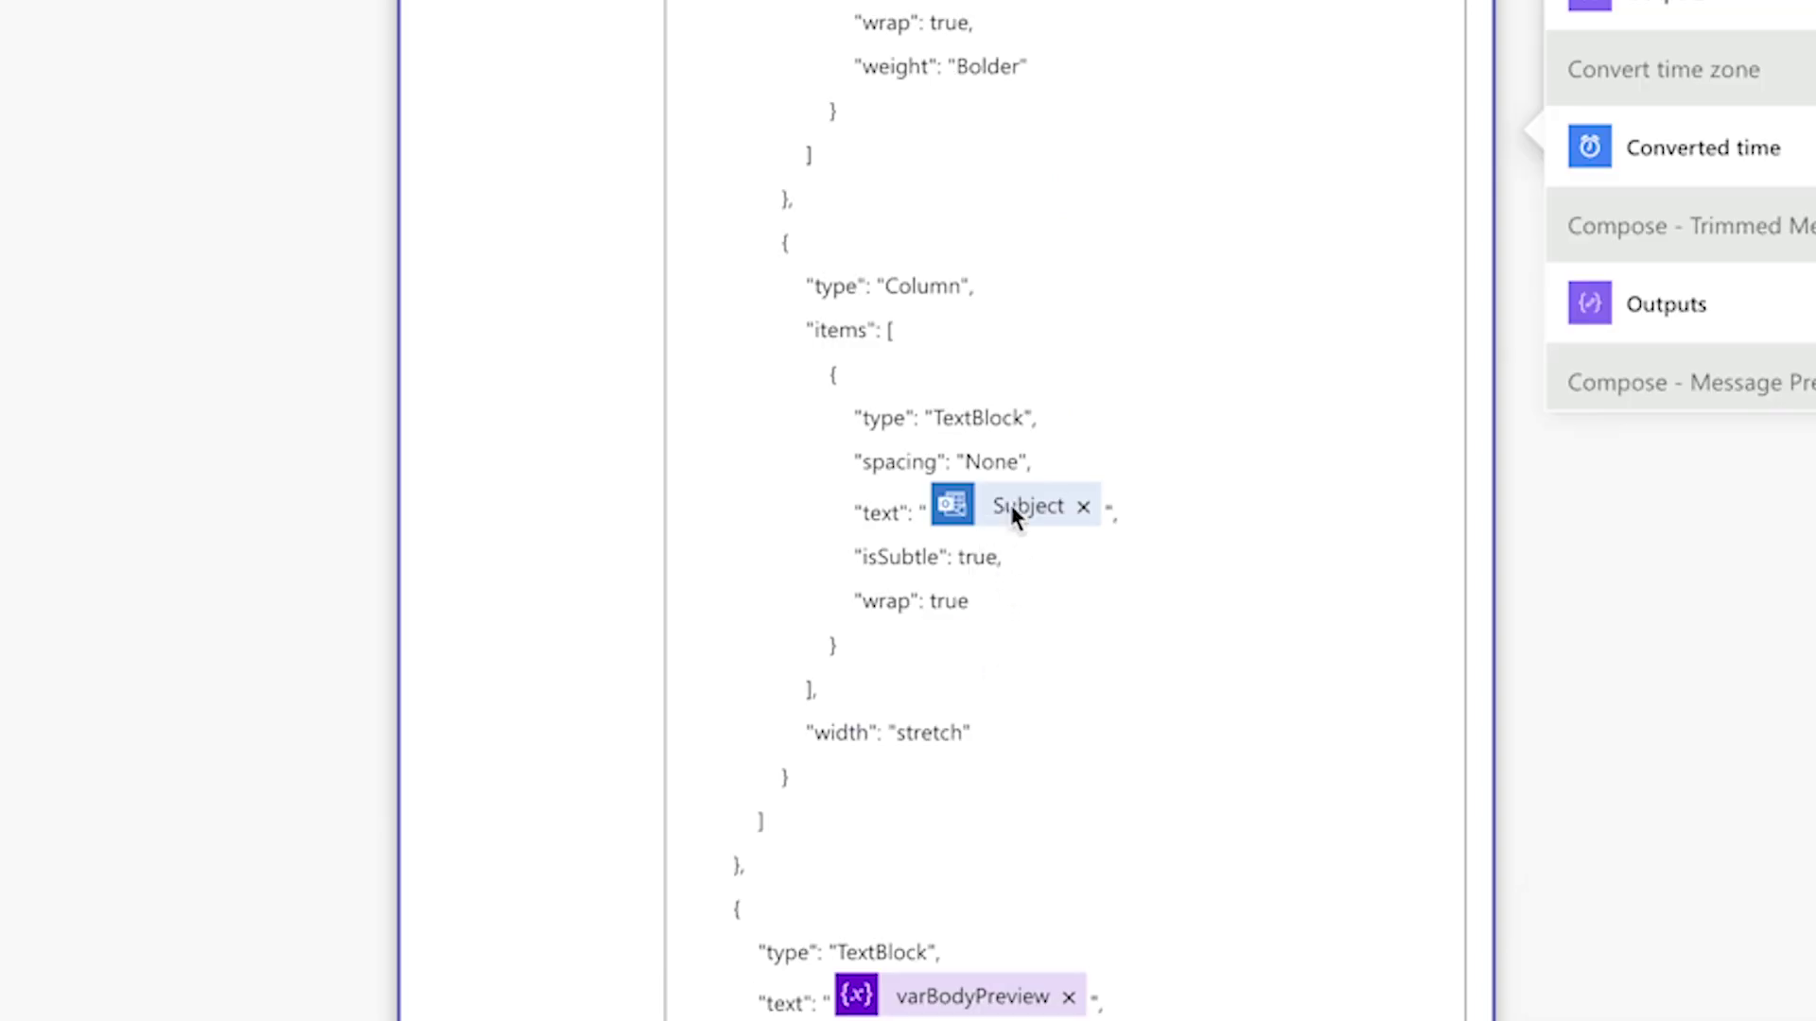
scroll(1010, 511, "down", 2)
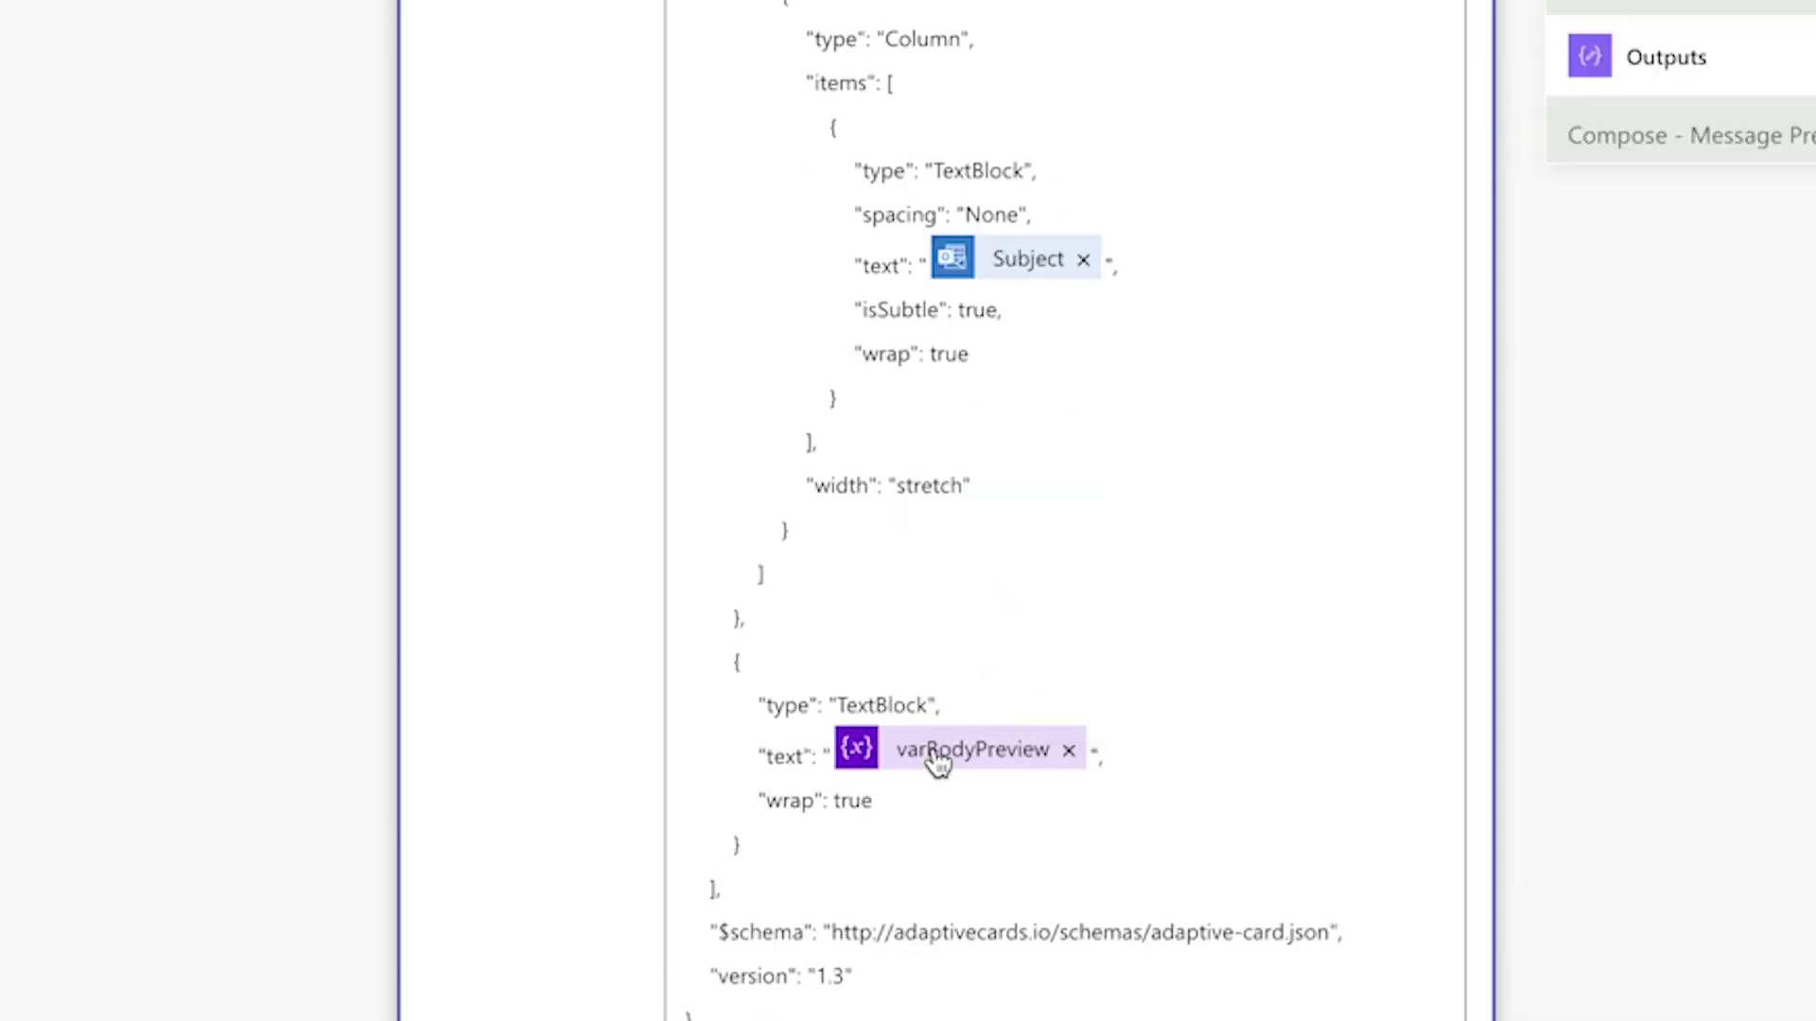